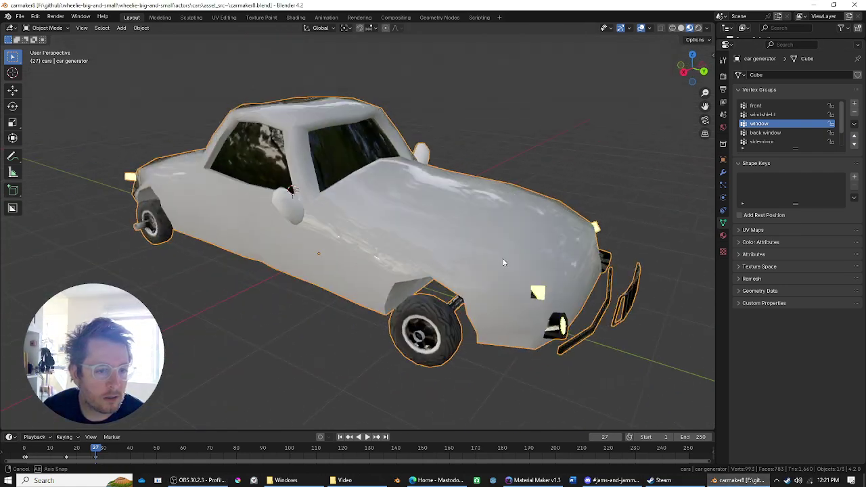
# In Edit Mode, select the low-poly cage's four lower side faces and the side window face.
pyautogui.press('Tab')
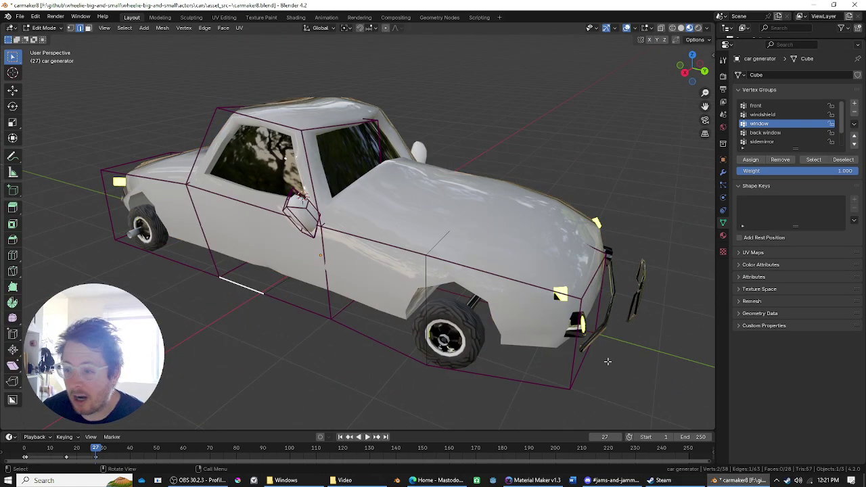
pyautogui.moveTo(519, 282); pyautogui.dragTo(560, 300, button='middle')
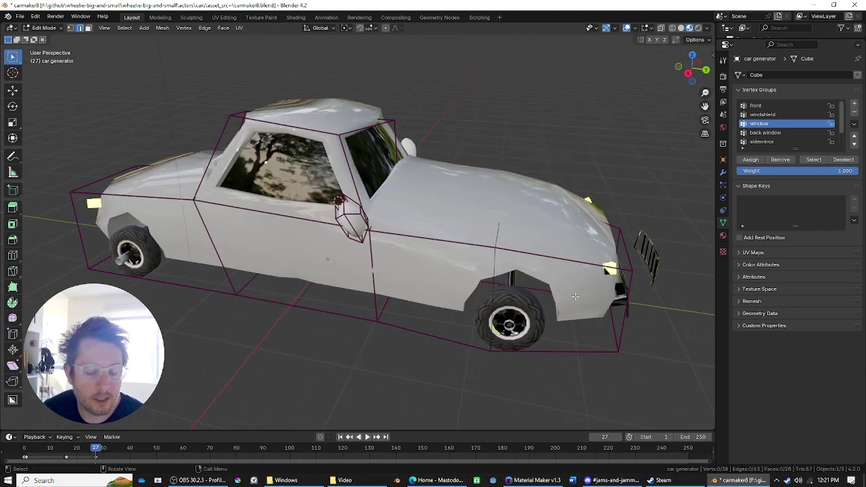
pyautogui.click(575, 296)
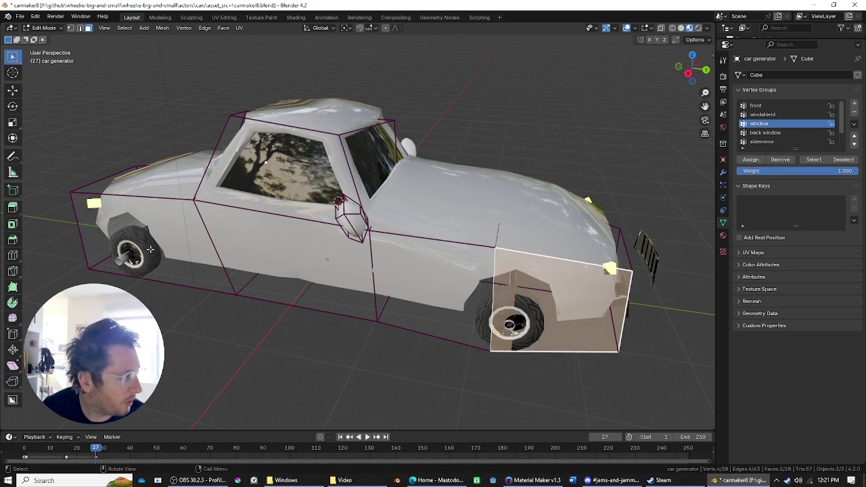
pyautogui.moveTo(147, 245); pyautogui.dragTo(389, 382, button='middle')
pyautogui.keyDown('ctrl'); pyautogui.click(405, 344); pyautogui.keyUp('ctrl')
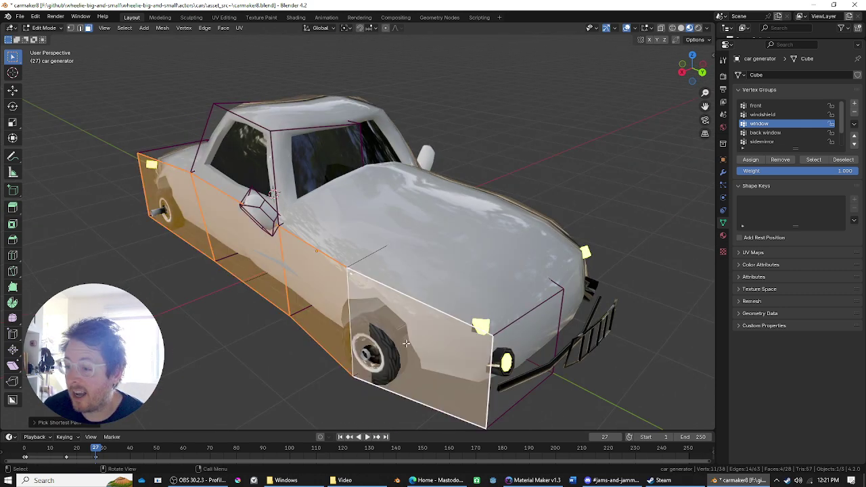
pyautogui.keyDown('shift'); pyautogui.click(241, 182); pyautogui.keyUp('shift')
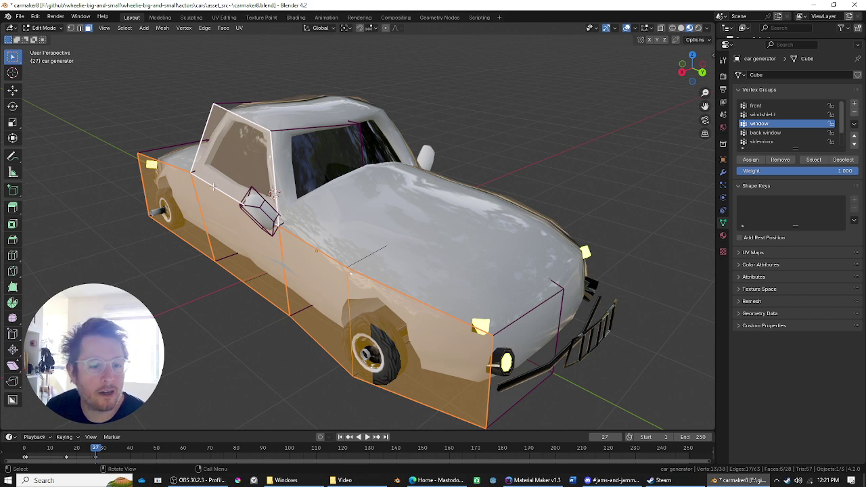
# Examine the selected half of the cage against the mirrored car body from the front, and return to Object Mode.
pyautogui.scroll(-3, 192, 223)
pyautogui.moveTo(192, 236); pyautogui.dragTo(164, 262, button='middle')
pyautogui.scroll(1, 345, 277)
pyautogui.keyDown('shift'); pyautogui.moveTo(346, 279); pyautogui.dragTo(390, 289, button='middle'); pyautogui.keyUp('shift')
pyautogui.scroll(1, 390, 288)
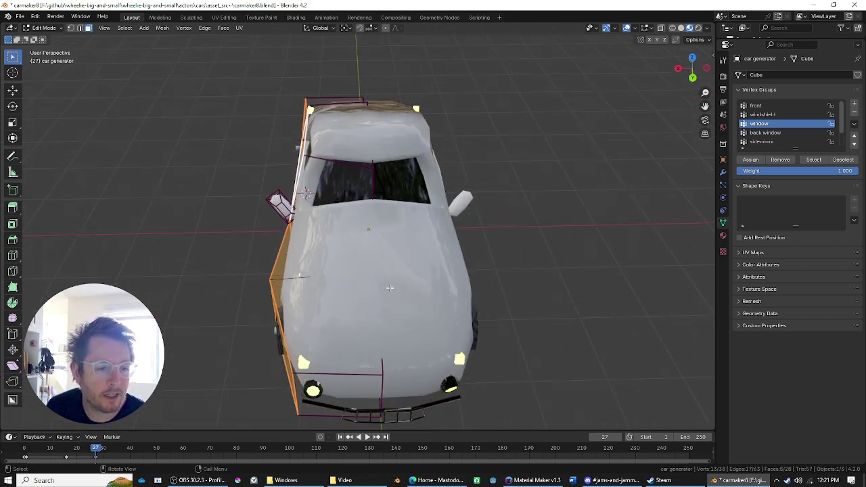
pyautogui.press('Tab')
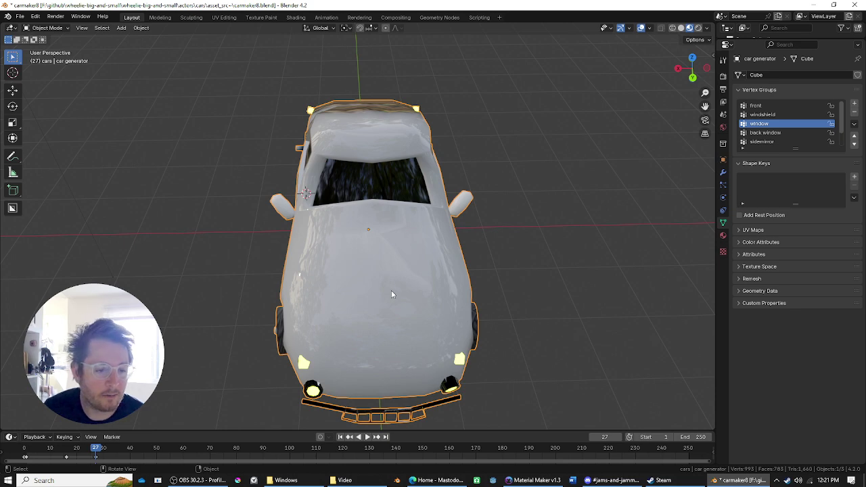
# Re-enter Edit Mode with edge selection and select the cage's vertical side edge at the front wheel.
pyautogui.press('Tab')
pyautogui.moveTo(391, 294); pyautogui.dragTo(330, 321, button='middle')
pyautogui.press('2')
pyautogui.click(319, 256)
pyautogui.moveTo(332, 252); pyautogui.dragTo(390, 275, button='middle')
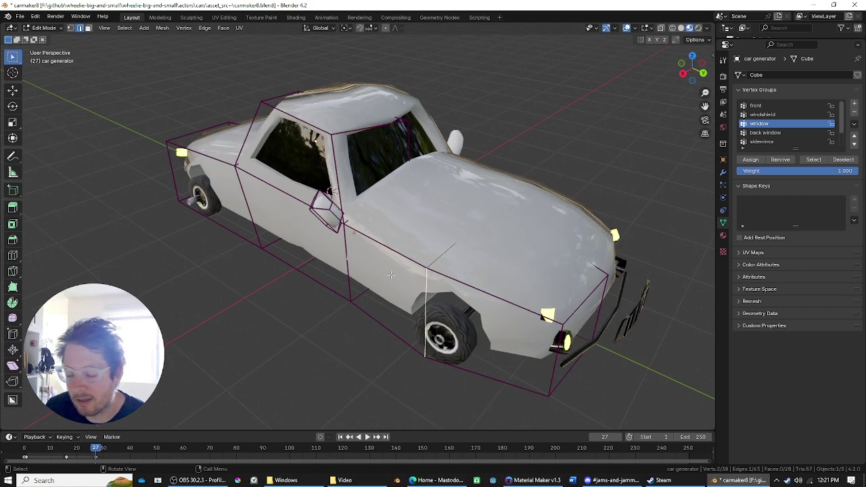
# In the right orthographic view, annotate a low rectangular car body outline in the empty space ahead of the car.
pyautogui.scroll(-1, 391, 275)
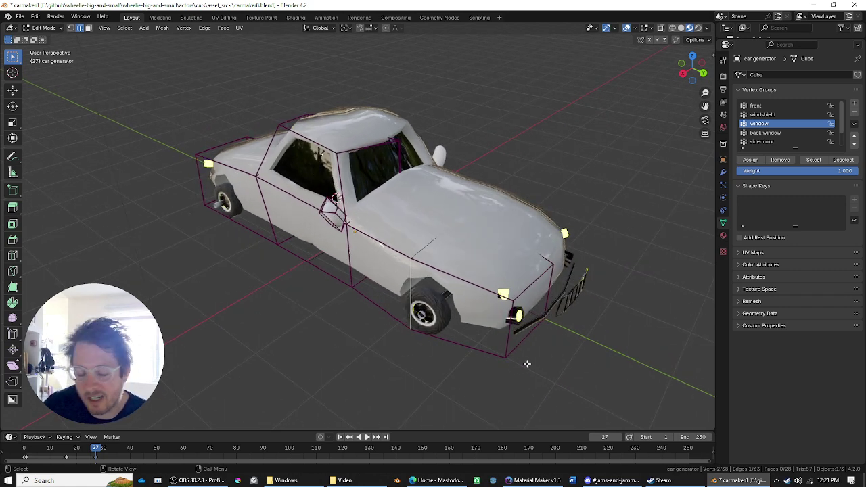
pyautogui.moveTo(490, 274); pyautogui.dragTo(478, 261, button='middle')
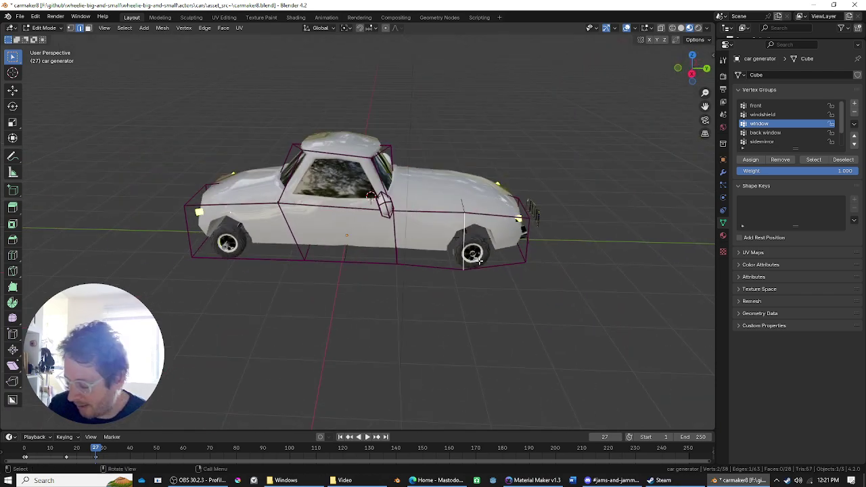
pyautogui.press('KP_1')
pyautogui.press('KP_3')
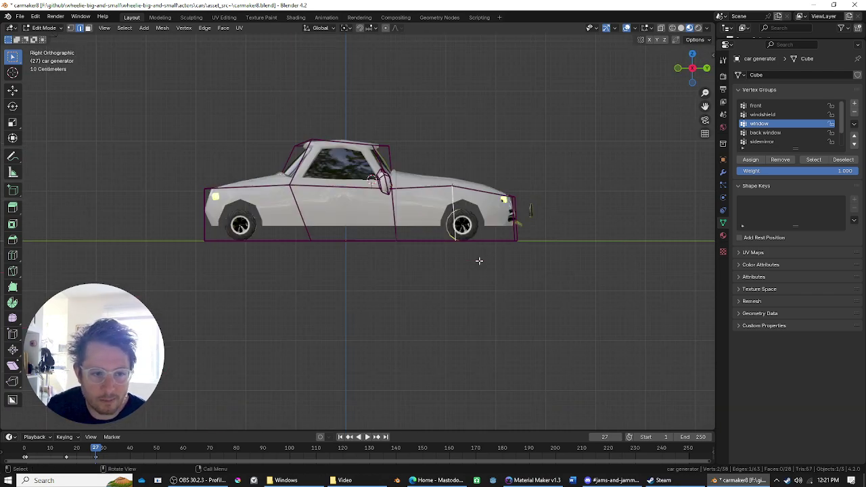
pyautogui.keyDown('shift'); pyautogui.moveTo(660, 184); pyautogui.dragTo(473, 211, button='middle'); pyautogui.keyUp('shift')
pyautogui.scroll(1, 407, 218)
pyautogui.keyDown('shift'); pyautogui.moveTo(559, 265); pyautogui.dragTo(451, 272, button='middle'); pyautogui.keyUp('shift')
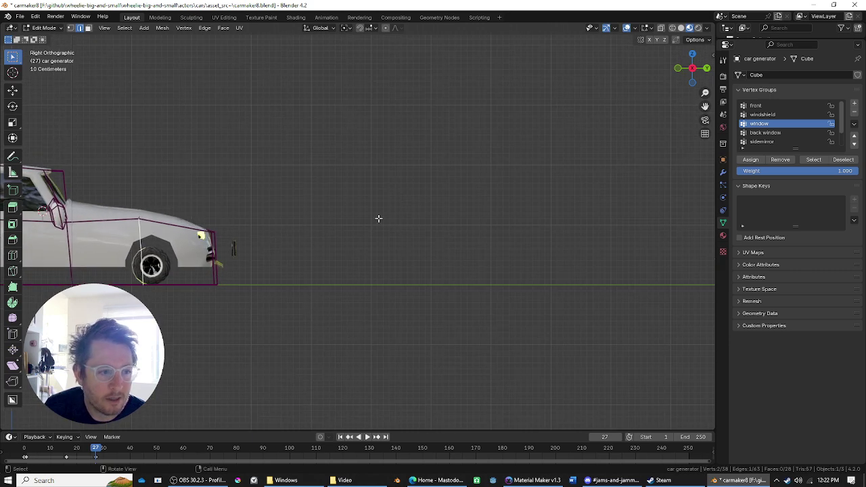
pyautogui.moveTo(345, 225); pyautogui.dragTo(516, 229)
pyautogui.moveTo(505, 281); pyautogui.dragTo(348, 275)
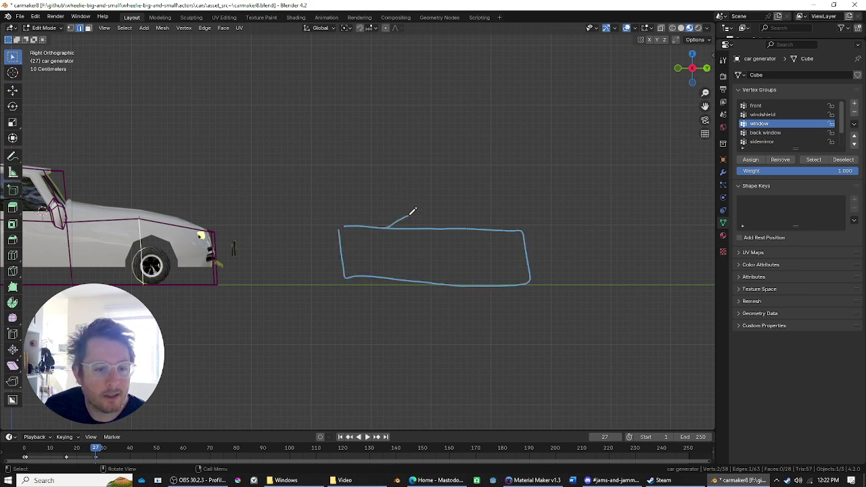
# Sketch a tall boxy vehicle with two wheels beside the low outline, and erase the annotations.
pyautogui.moveTo(570, 280)
pyautogui.mouseDown()
pyautogui.moveTo(566, 165)
pyautogui.moveTo(678, 159)
pyautogui.mouseUp()
pyautogui.moveTo(704, 190)
pyautogui.mouseDown()
pyautogui.moveTo(676, 279)
pyautogui.moveTo(560, 280)
pyautogui.mouseUp()
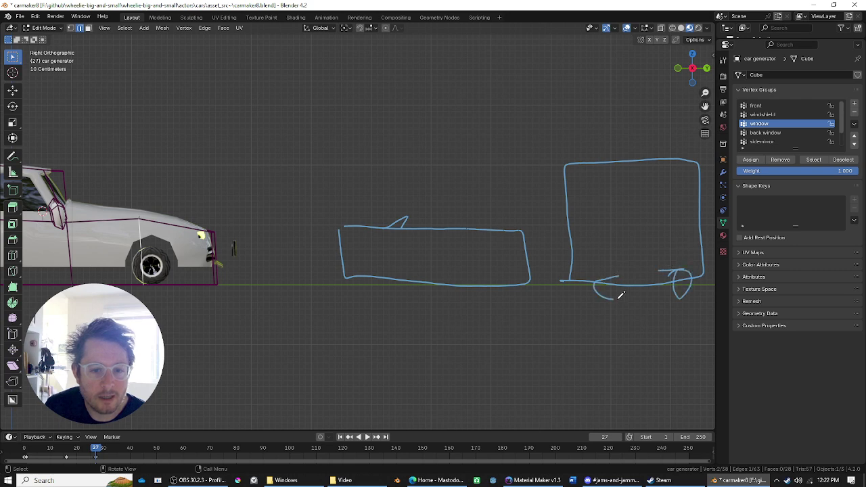
pyautogui.moveTo(577, 159); pyautogui.dragTo(570, 256)
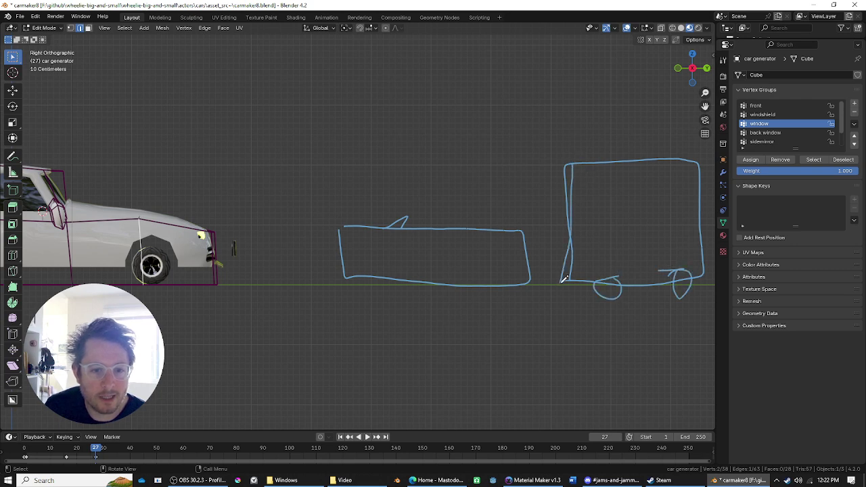
pyautogui.moveTo(636, 285)
pyautogui.keyDown('ctrl'); pyautogui.mouseDown()
pyautogui.moveTo(663, 251)
pyautogui.moveTo(634, 294)
pyautogui.moveTo(614, 261)
pyautogui.moveTo(555, 240)
pyautogui.moveTo(588, 160)
pyautogui.moveTo(397, 290)
pyautogui.mouseUp(); pyautogui.keyUp('ctrl')
# Annotate a long vehicle side profile with a forward cabin and horizontal lines through body and cabin, and erase it.
pyautogui.scroll(-5, 507, 246)
pyautogui.scroll(5, 435, 274)
pyautogui.moveTo(373, 221)
pyautogui.mouseDown()
pyautogui.moveTo(584, 212)
pyautogui.moveTo(655, 221)
pyautogui.mouseUp()
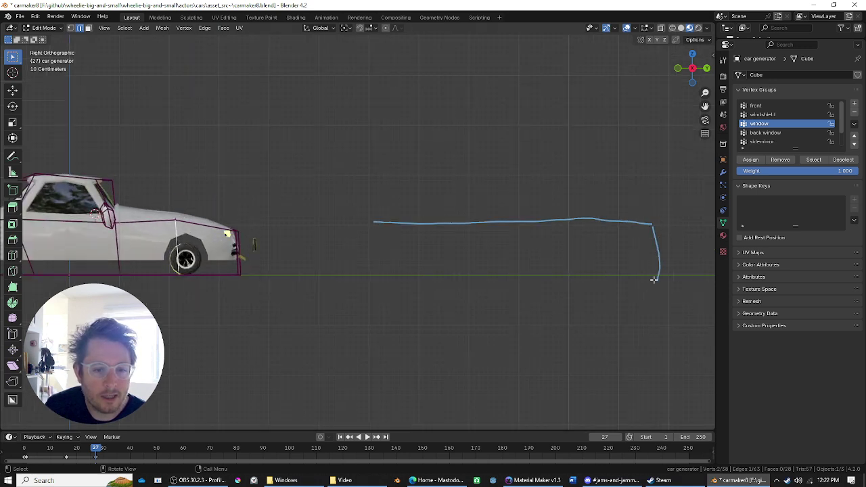
pyautogui.moveTo(654, 276); pyautogui.dragTo(427, 281)
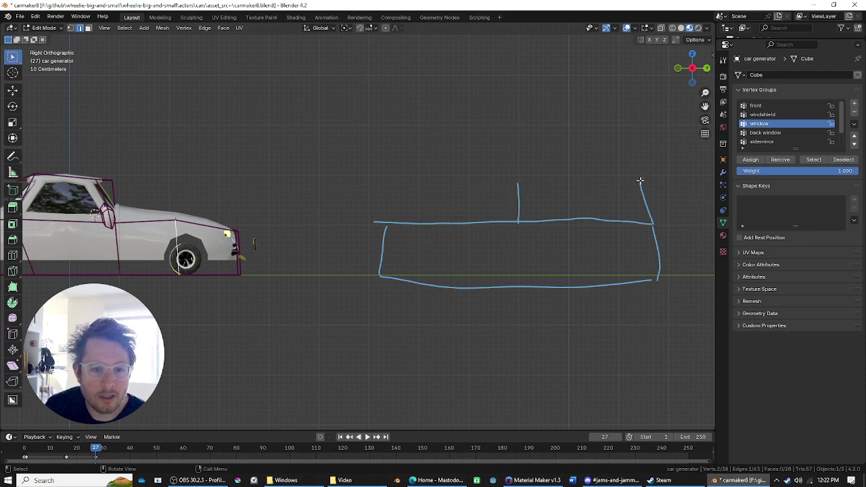
pyautogui.moveTo(641, 180); pyautogui.dragTo(521, 178)
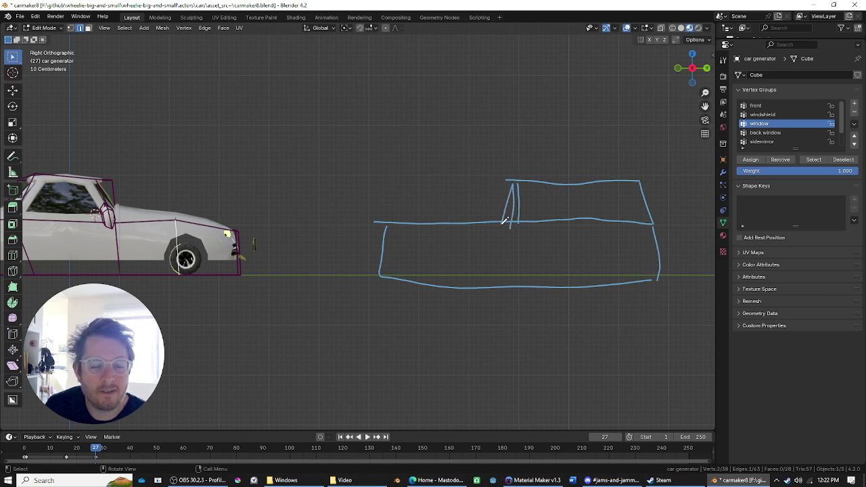
pyautogui.moveTo(414, 255); pyautogui.dragTo(638, 251)
pyautogui.moveTo(537, 203); pyautogui.dragTo(629, 207)
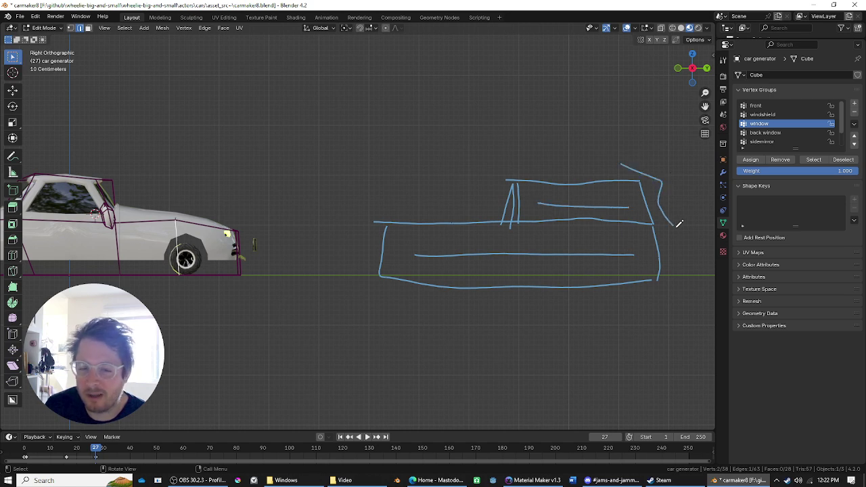
pyautogui.moveTo(691, 260); pyautogui.dragTo(531, 236, button='right')
# Annotate two overlapping rectangular body outlines with a cabin outline above them, and erase the sketch.
pyautogui.scroll(2, 519, 231)
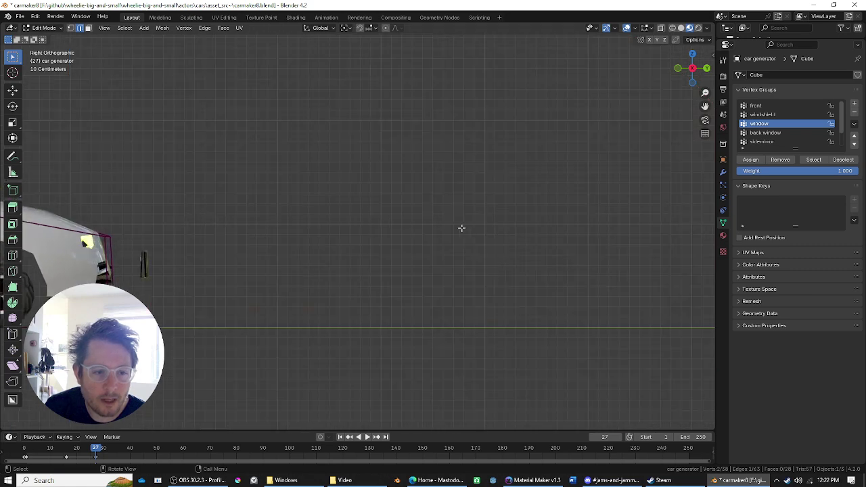
pyautogui.moveTo(351, 222); pyautogui.dragTo(473, 216)
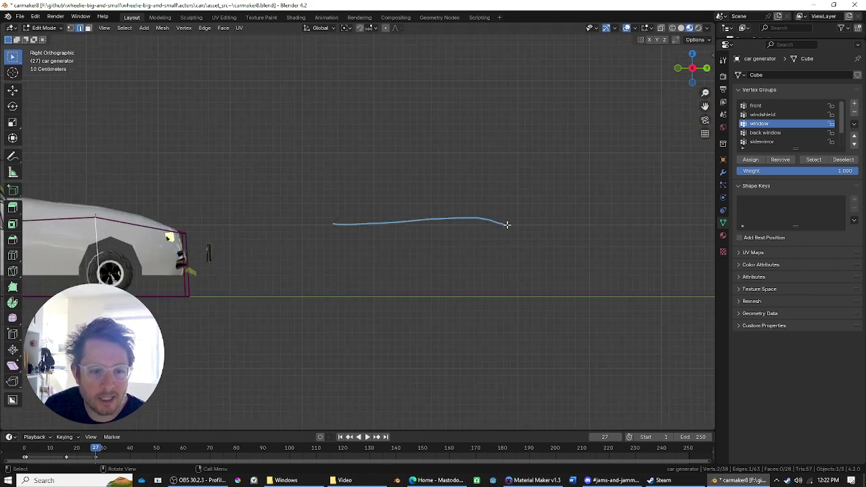
pyautogui.moveTo(509, 283); pyautogui.dragTo(394, 288)
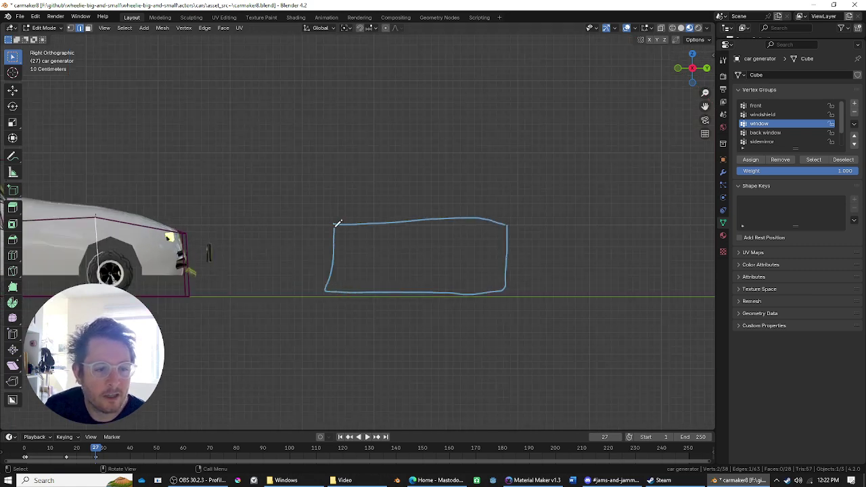
pyautogui.moveTo(493, 221); pyautogui.dragTo(652, 218)
pyautogui.moveTo(643, 296); pyautogui.dragTo(492, 298)
pyautogui.moveTo(571, 211); pyautogui.dragTo(464, 181)
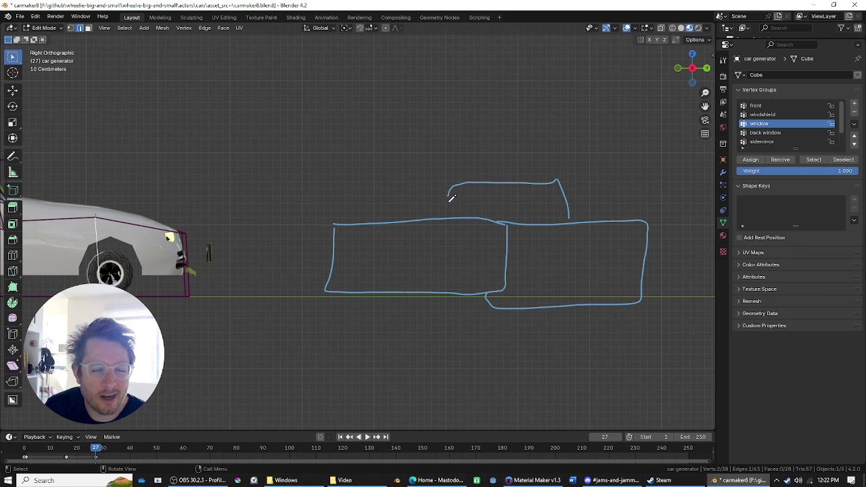
pyautogui.moveTo(596, 241); pyautogui.dragTo(590, 224, button='right')
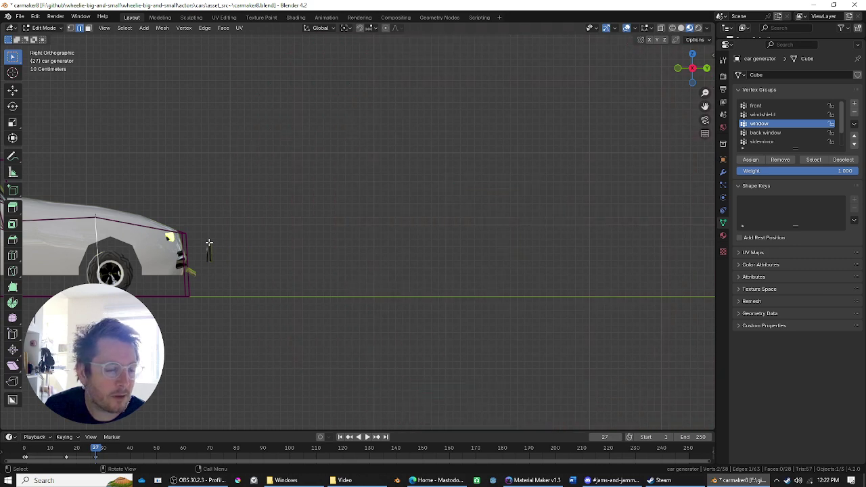
# With face selection, select the cage's side faces from the front wheel to the rear, plus the side window face.
pyautogui.scroll(-2, 379, 229)
pyautogui.keyDown('shift'); pyautogui.moveTo(270, 279); pyautogui.dragTo(413, 298, button='middle'); pyautogui.keyUp('shift')
pyautogui.scroll(3, 413, 298)
pyautogui.moveTo(403, 297); pyautogui.dragTo(238, 328, button='middle')
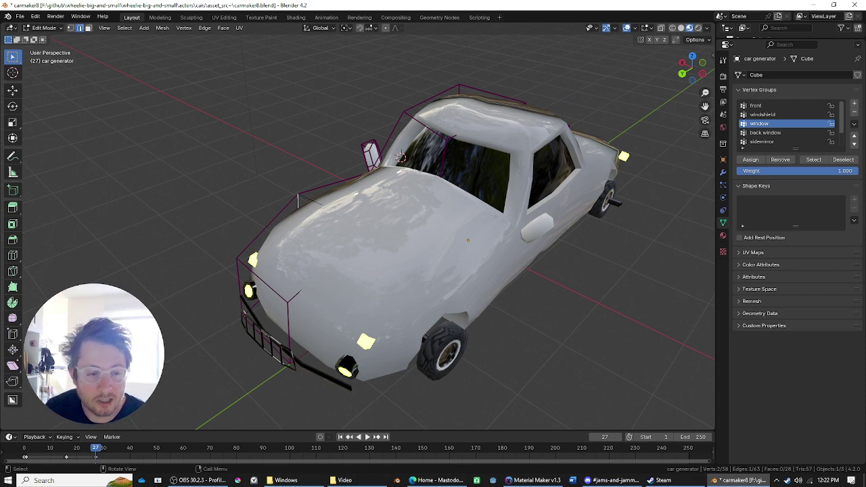
pyautogui.moveTo(244, 315); pyautogui.dragTo(349, 325, button='middle')
pyautogui.scroll(2, 417, 324)
pyautogui.scroll(-2, 417, 323)
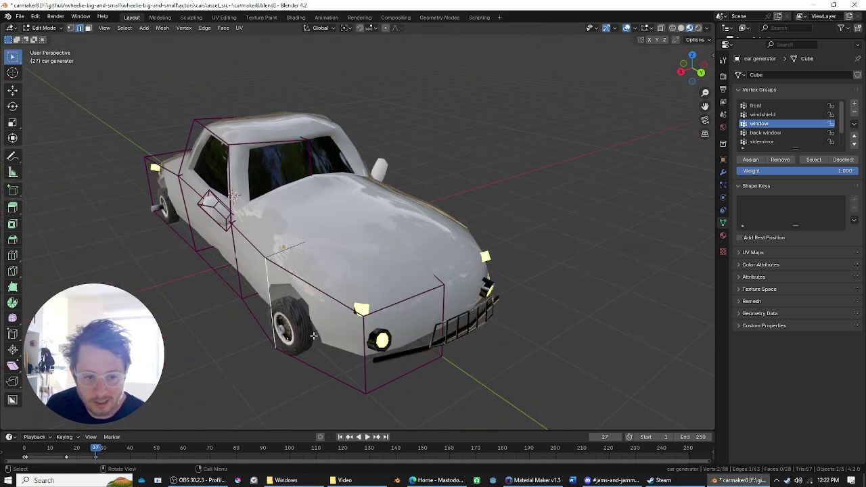
pyautogui.press('3')
pyautogui.click(337, 340)
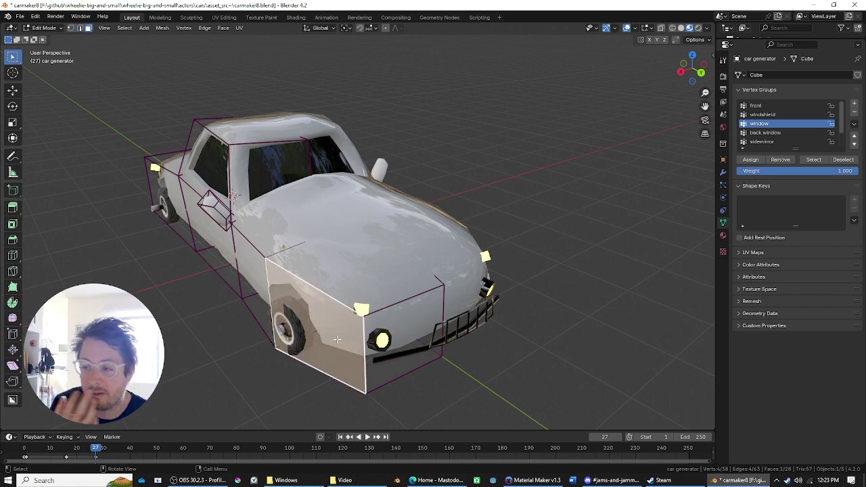
pyautogui.scroll(2, 256, 218)
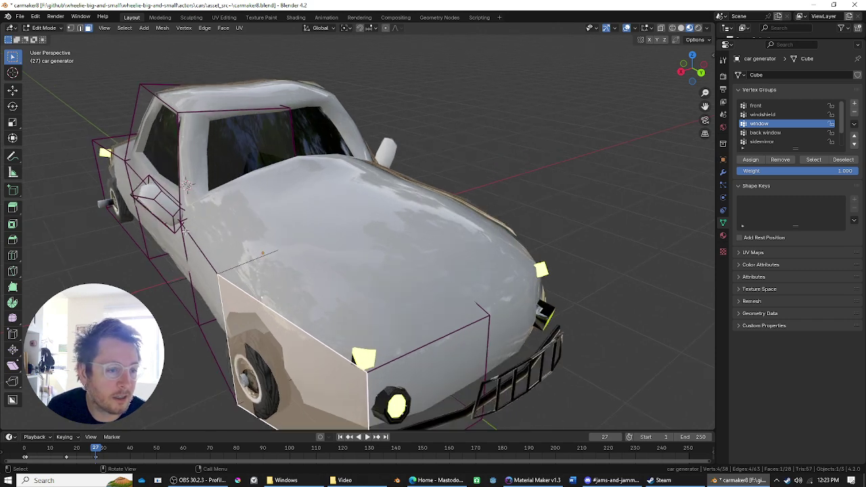
pyautogui.scroll(-3, 264, 217)
pyautogui.keyDown('ctrl'); pyautogui.click(186, 189); pyautogui.keyUp('ctrl')
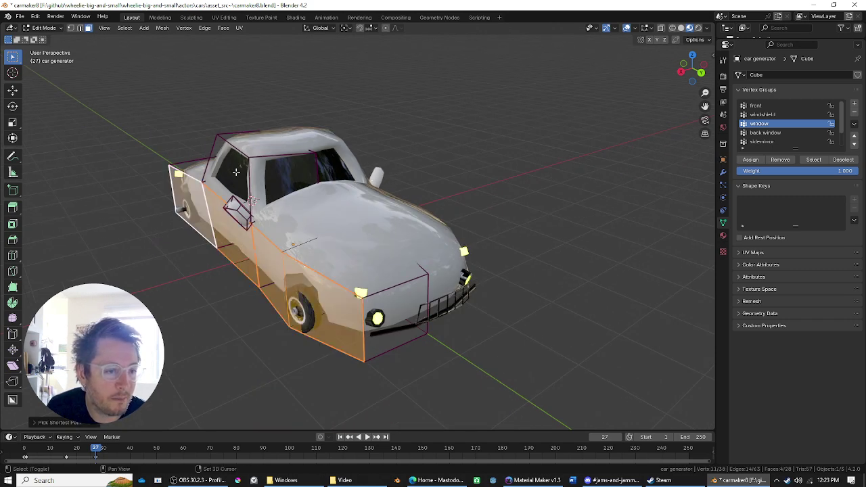
# Try moving the selected side faces about -0.7 m along the global X axis.
pyautogui.moveTo(318, 230); pyautogui.dragTo(257, 236, button='middle')
pyautogui.press('g')
pyautogui.press('x')
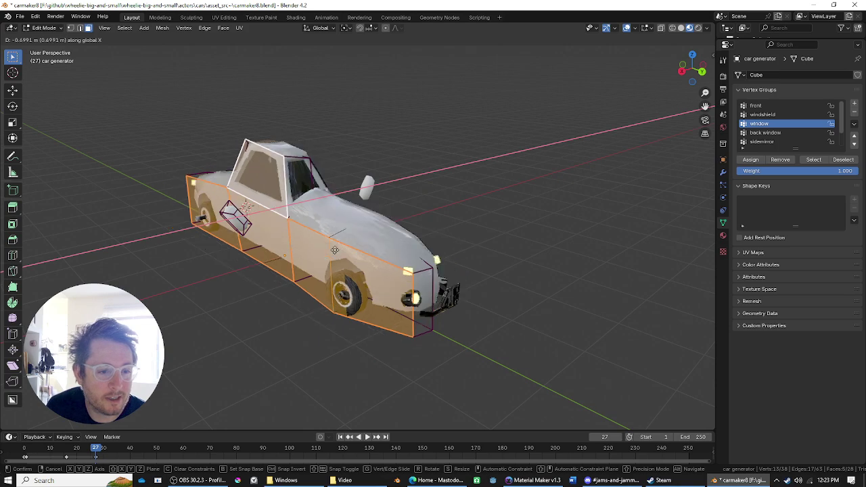
pyautogui.click(337, 249)
# Try increasing the edge crease of the selected side faces.
pyautogui.moveTo(337, 249); pyautogui.dragTo(335, 277, button='middle')
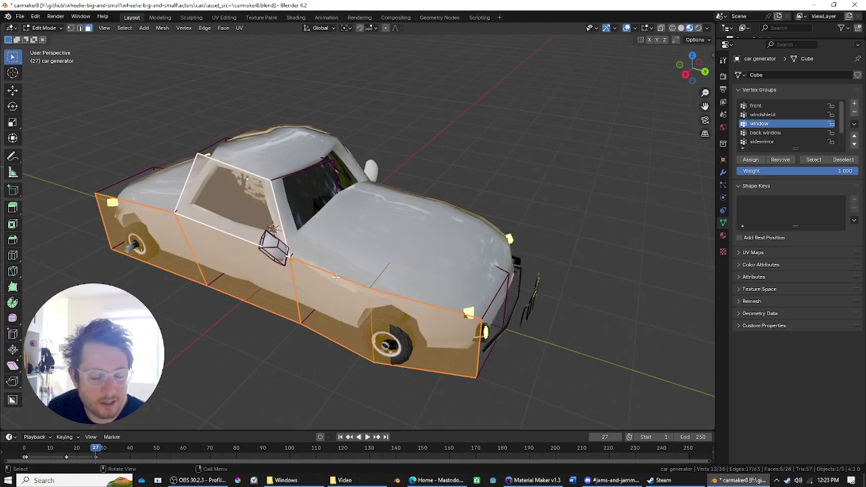
pyautogui.hotkey('shift', 'e')
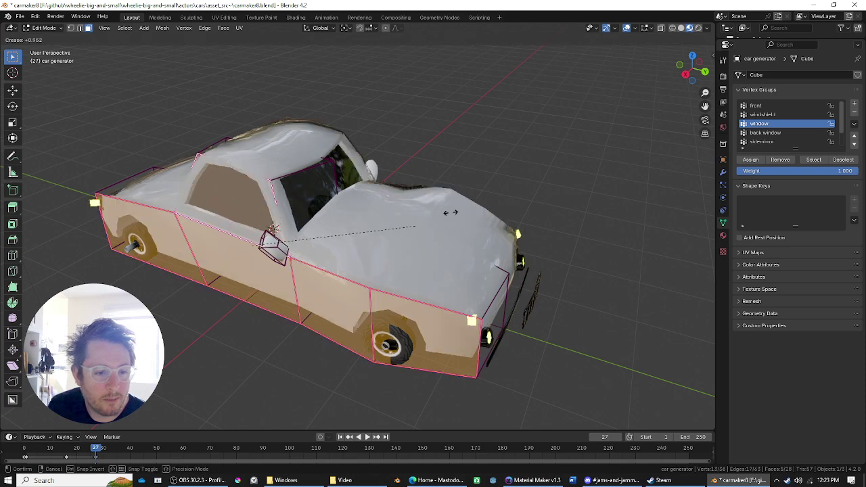
pyautogui.click(479, 196)
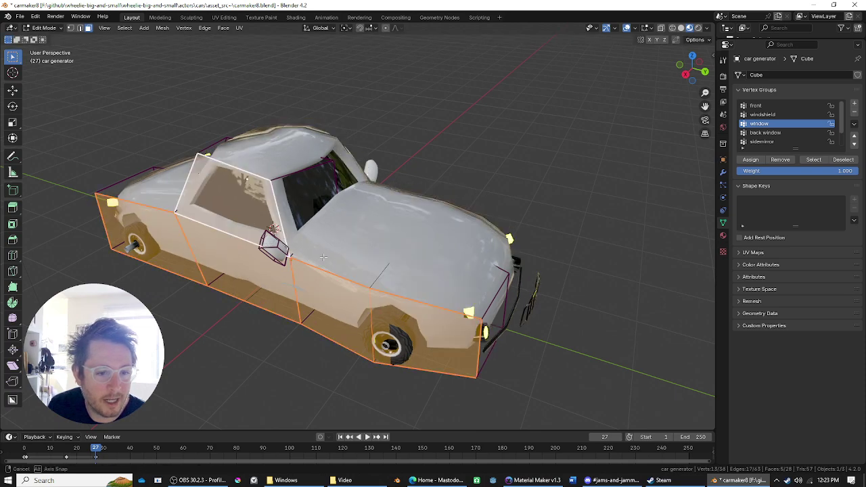
# Return to Object Mode and display the car generator's modifier settings.
pyautogui.moveTo(479, 196); pyautogui.dragTo(379, 298, button='middle')
pyautogui.press('Tab')
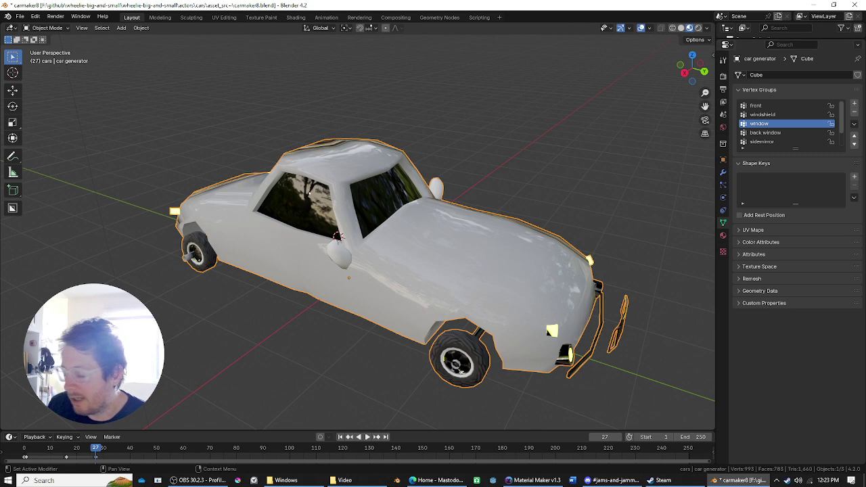
pyautogui.click(724, 174)
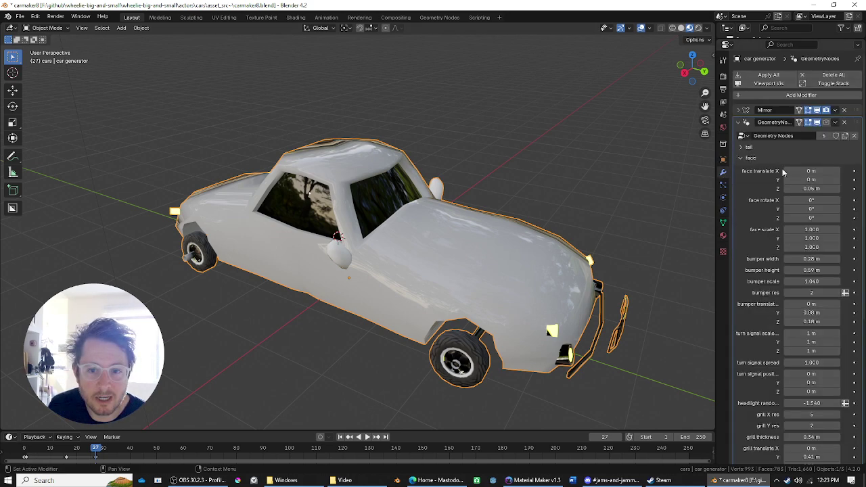
# Collapse the face, main car hull and wheel parameter groups in the car generator's geometry nodes modifier.
pyautogui.scroll(-10, 738, 216)
pyautogui.scroll(8, 751, 176)
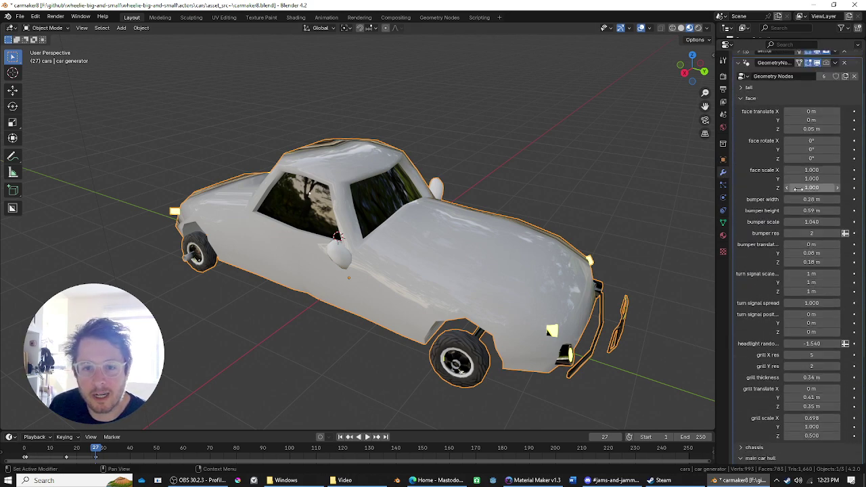
pyautogui.click(741, 159)
pyautogui.click(741, 160)
pyautogui.click(740, 150)
pyautogui.click(742, 148)
pyautogui.click(741, 160)
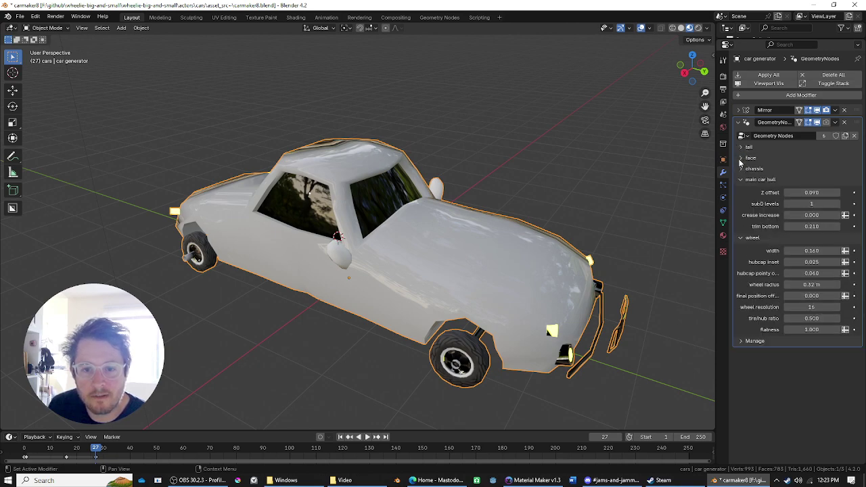
pyautogui.click(742, 180)
pyautogui.click(742, 191)
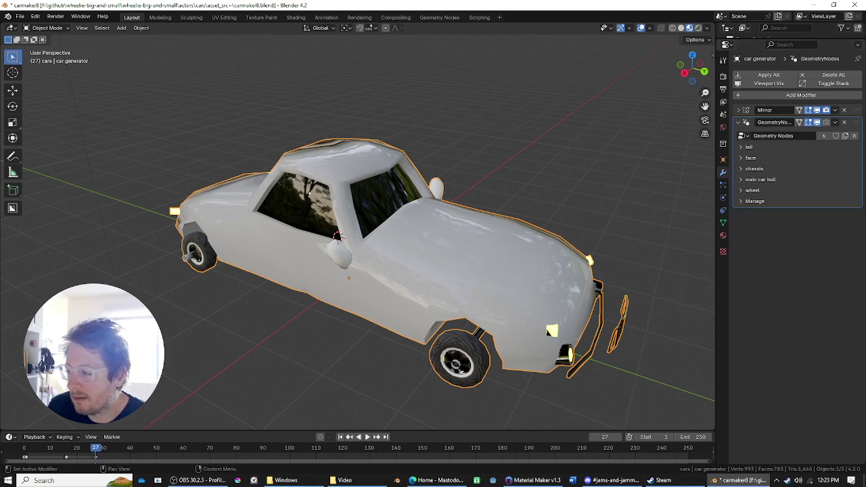
# View the car from the front and expand the modifier's tail and face parameter groups.
pyautogui.hotkey('alt', 'Tab')
pyautogui.moveTo(341, 256); pyautogui.dragTo(388, 280, button='middle')
pyautogui.scroll(-1, 387, 281)
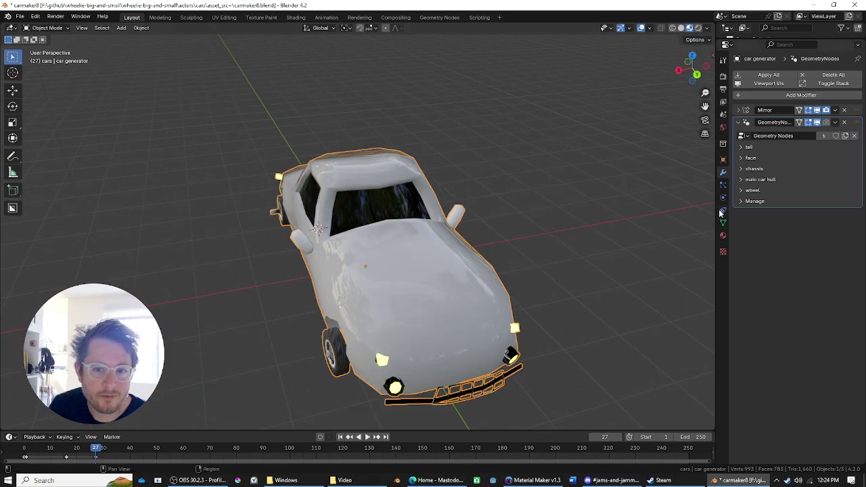
pyautogui.click(741, 148)
pyautogui.click(741, 289)
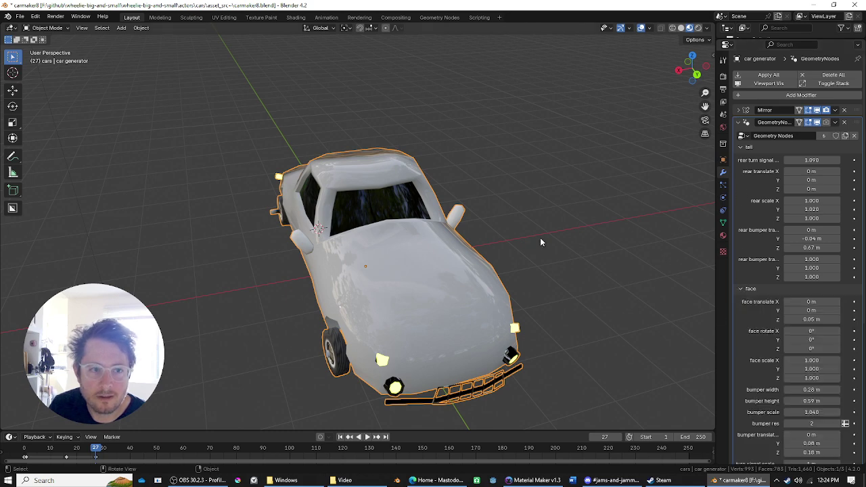
# Switch to the Geometry Nodes workspace and locate the "bottom of car" frame in the node tree.
pyautogui.click(438, 19)
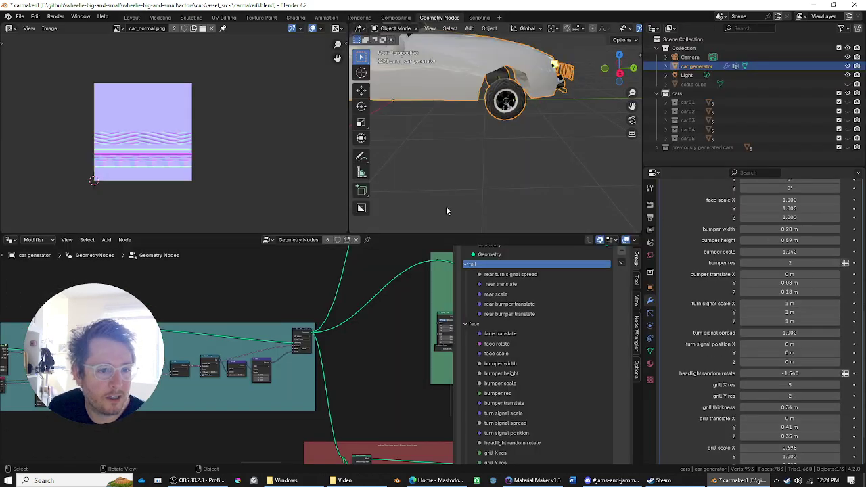
pyautogui.scroll(-6, 459, 193)
pyautogui.moveTo(434, 207); pyautogui.dragTo(375, 223, button='middle')
pyautogui.scroll(5, 508, 156)
pyautogui.scroll(-5, 280, 399)
pyautogui.scroll(2, 221, 377)
pyautogui.moveTo(80, 333); pyautogui.dragTo(239, 377, button='middle')
pyautogui.scroll(5, 218, 383)
pyautogui.scroll(5, 239, 378)
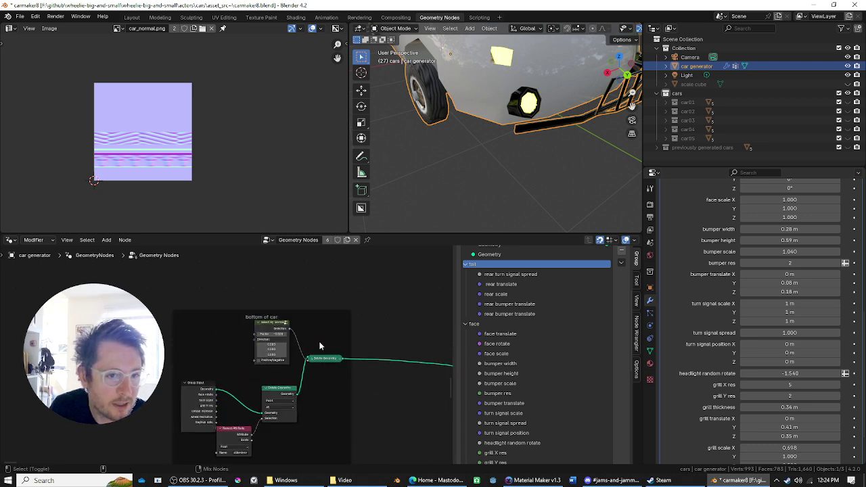
# Preview the output of the collapsed Delete Geometry node in the "bottom of car" frame and examine the underside mesh from several angles.
pyautogui.keyDown('ctrl'); pyautogui.keyDown('shift'); pyautogui.click(323, 358); pyautogui.keyUp('shift'); pyautogui.keyUp('ctrl')
pyautogui.moveTo(524, 111); pyautogui.dragTo(501, 142, button='middle')
pyautogui.moveTo(364, 441); pyautogui.dragTo(255, 449, button='middle')
pyautogui.scroll(-6, 262, 421)
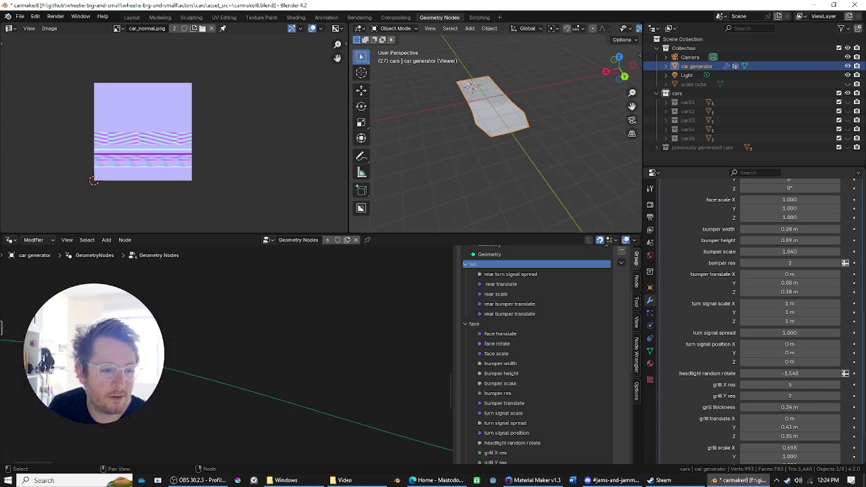
pyautogui.scroll(-6, 490, 315)
pyautogui.moveTo(501, 196); pyautogui.dragTo(489, 121, button='middle')
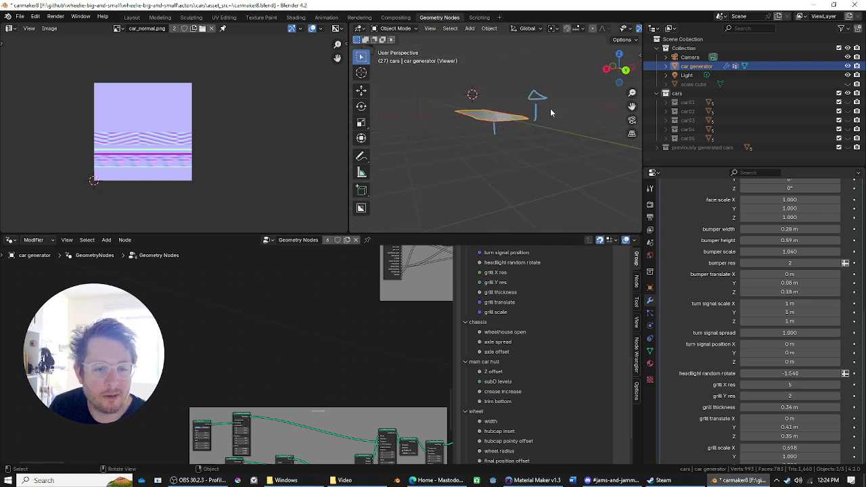
pyautogui.scroll(3, 499, 166)
pyautogui.moveTo(500, 177); pyautogui.dragTo(474, 170, button='middle')
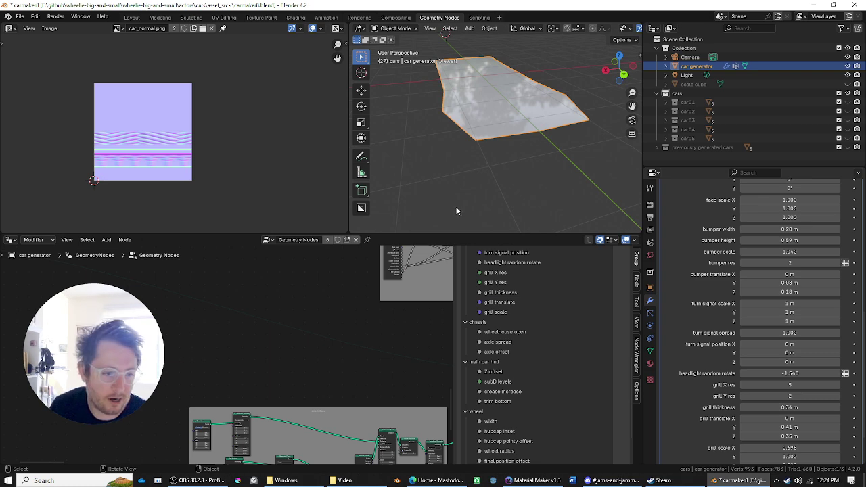
# Find the "axle initiate" frame and preview the output of its last Transform Geometry node in the viewport.
pyautogui.scroll(-3, 271, 331)
pyautogui.moveTo(305, 388); pyautogui.dragTo(139, 353, button='middle')
pyautogui.scroll(4, 240, 352)
pyautogui.moveTo(340, 340); pyautogui.dragTo(246, 375, button='middle')
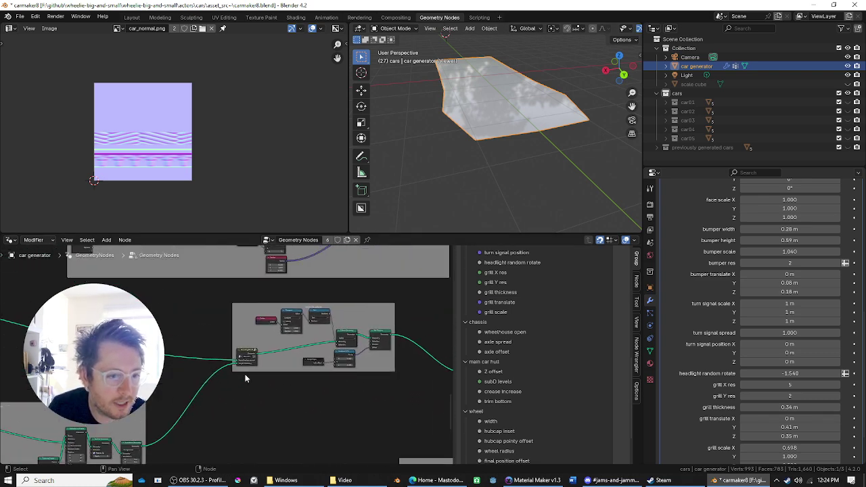
pyautogui.scroll(4, 183, 378)
pyautogui.moveTo(183, 378); pyautogui.dragTo(391, 293, button='middle')
pyautogui.moveTo(170, 395); pyautogui.dragTo(229, 379, button='middle')
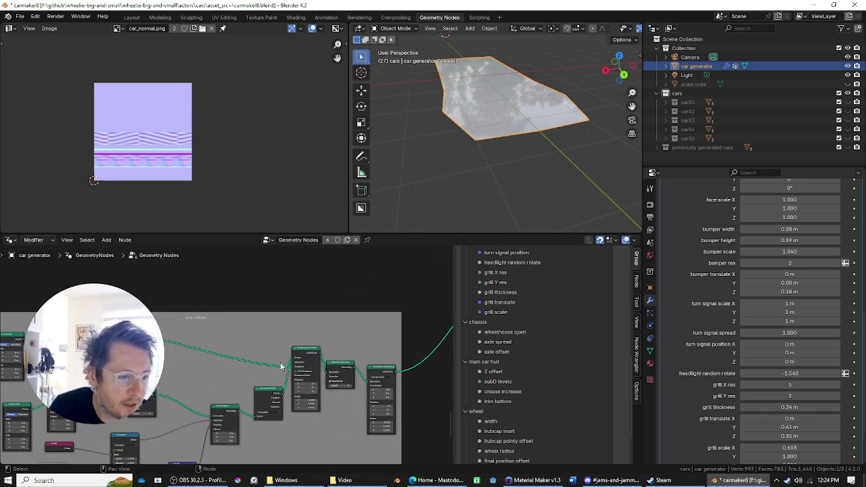
pyautogui.keyDown('ctrl'); pyautogui.keyDown('shift'); pyautogui.click(386, 367); pyautogui.keyUp('shift'); pyautogui.keyUp('ctrl')
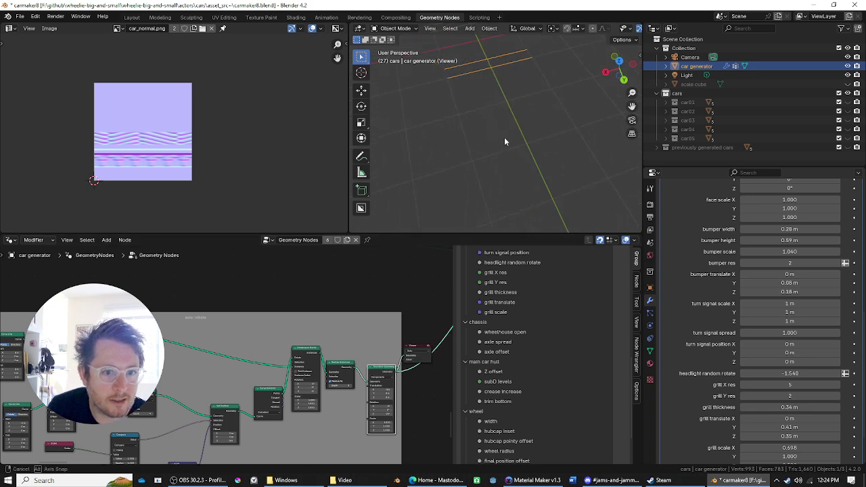
pyautogui.moveTo(513, 142); pyautogui.dragTo(520, 142, button='middle')
# Preview the first Transform Geometry, the Curve to Points and the Instance on Points outputs within the "axle initiate" frame.
pyautogui.scroll(-7, 203, 419)
pyautogui.moveTo(203, 419); pyautogui.dragTo(373, 394, button='middle')
pyautogui.scroll(6, 355, 372)
pyautogui.moveTo(372, 362); pyautogui.dragTo(172, 348, button='middle')
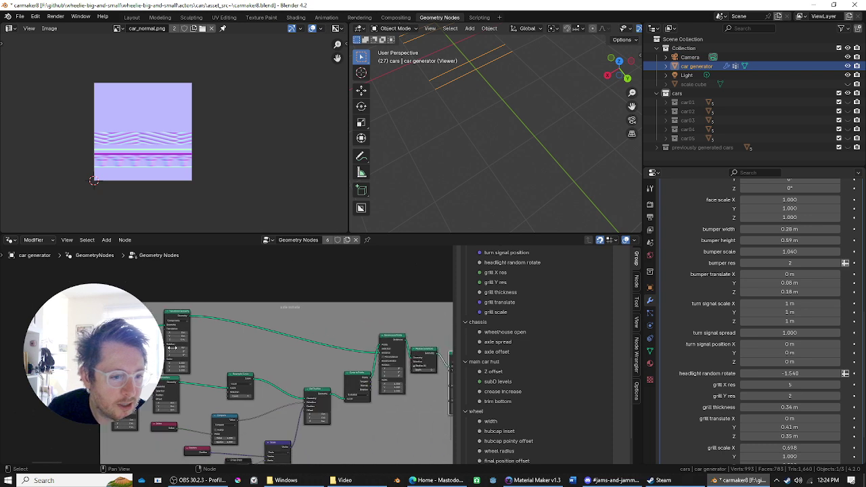
pyautogui.scroll(2, 171, 348)
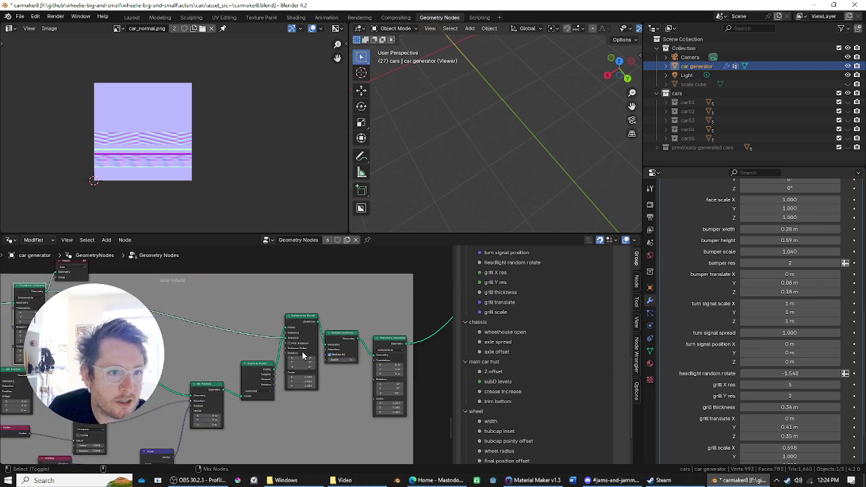
pyautogui.keyDown('ctrl'); pyautogui.keyDown('shift'); pyautogui.click(313, 347); pyautogui.keyUp('shift'); pyautogui.keyUp('ctrl')
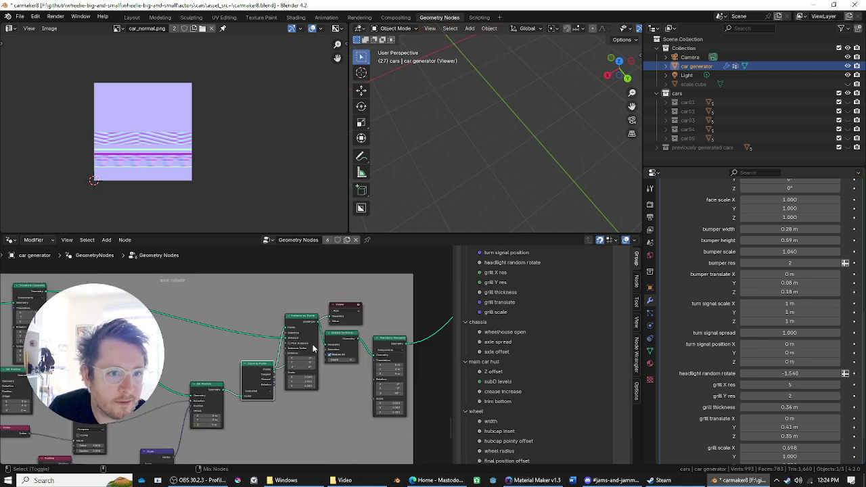
pyautogui.keyDown('ctrl'); pyautogui.keyDown('shift'); pyautogui.click(289, 321); pyautogui.keyUp('shift'); pyautogui.keyUp('ctrl')
pyautogui.scroll(-2, 477, 93)
pyautogui.scroll(-3, 477, 92)
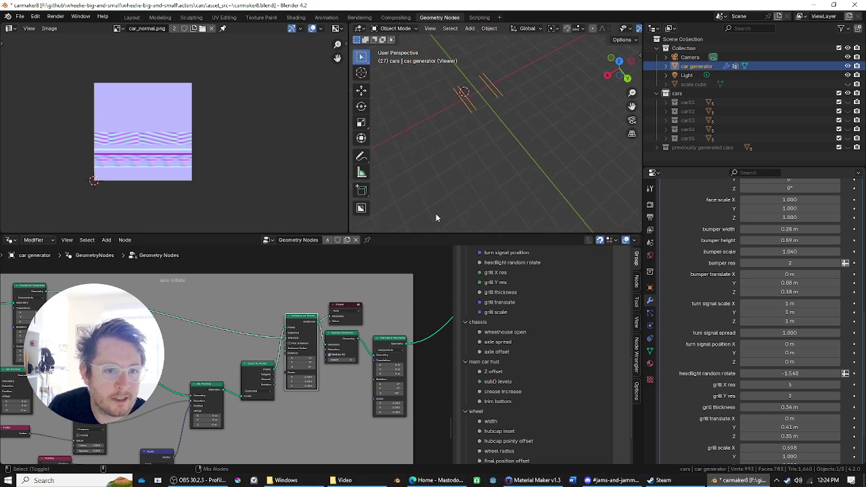
pyautogui.scroll(-2, 318, 300)
# Preview the Set Position, Delete Geometry and bounding box group outputs in the "axle finalize" frame, clearing the viewport annotations.
pyautogui.moveTo(319, 300); pyautogui.dragTo(51, 458, button='middle')
pyautogui.moveTo(289, 376); pyautogui.dragTo(181, 371, button='middle')
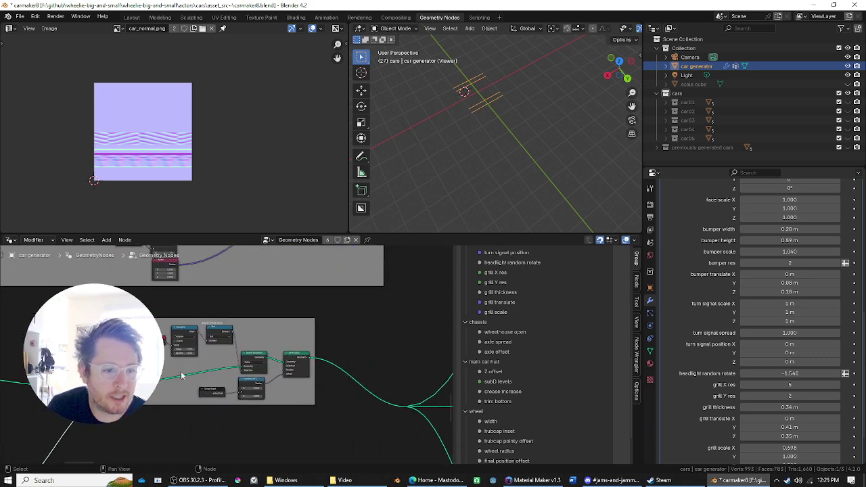
pyautogui.scroll(2, 230, 359)
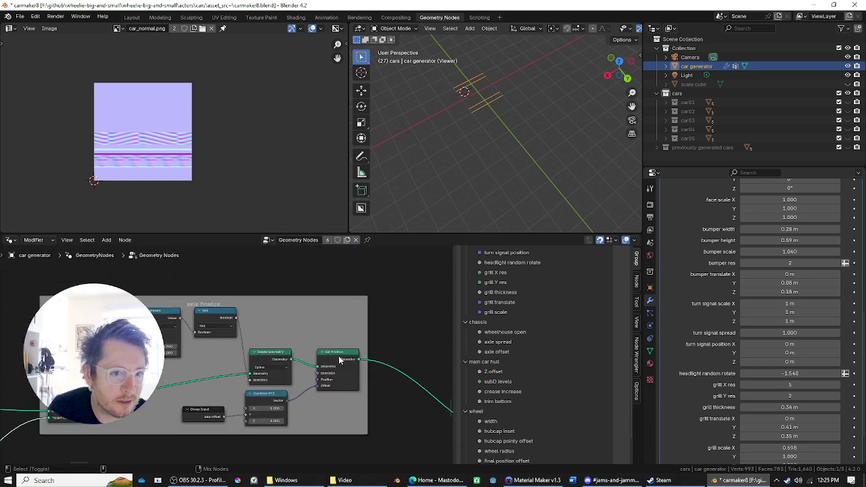
pyautogui.keyDown('ctrl'); pyautogui.keyDown('shift'); pyautogui.click(337, 362); pyautogui.keyUp('shift'); pyautogui.keyUp('ctrl')
pyautogui.scroll(5, 481, 106)
pyautogui.keyDown('shift'); pyautogui.moveTo(482, 106); pyautogui.dragTo(486, 162, button='middle'); pyautogui.keyUp('shift')
pyautogui.keyDown('ctrl'); pyautogui.keyDown('shift'); pyautogui.click(273, 362); pyautogui.keyUp('shift'); pyautogui.keyUp('ctrl')
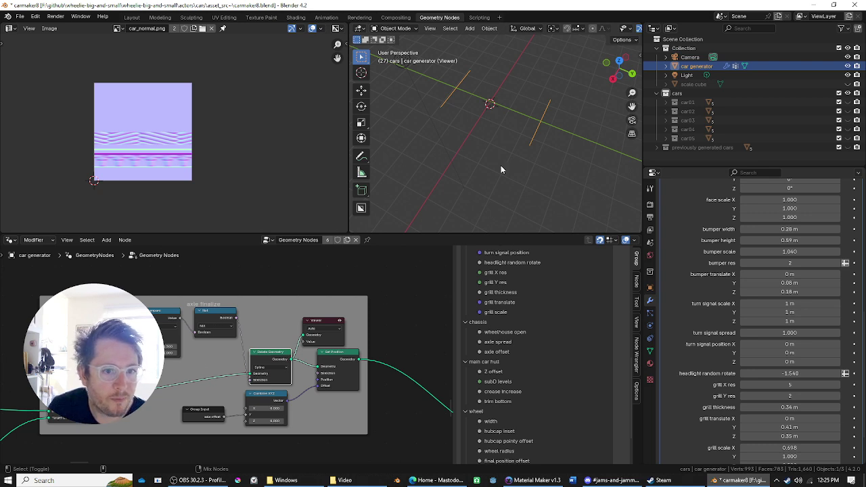
pyautogui.moveTo(534, 112); pyautogui.dragTo(542, 140, button='middle')
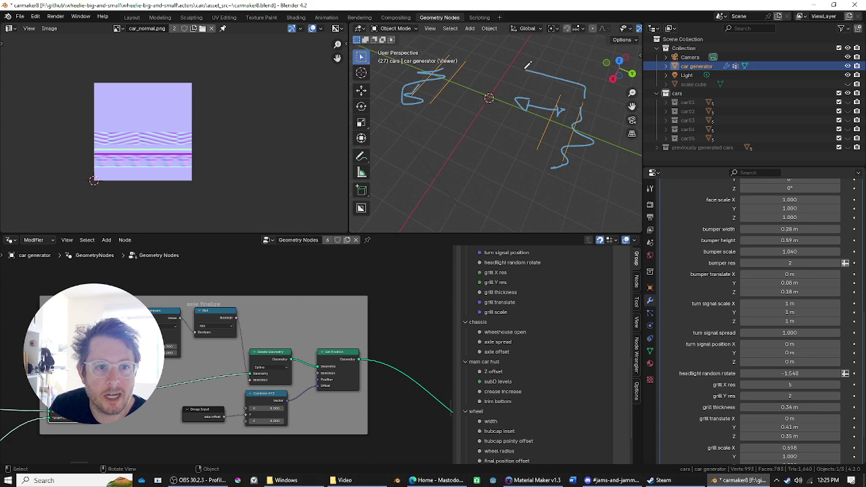
pyautogui.moveTo(573, 141); pyautogui.dragTo(507, 97, button='right')
# Preview the last Extrude Mesh node in the wheel's profile frame and examine the profile line.
pyautogui.scroll(-8, 260, 370)
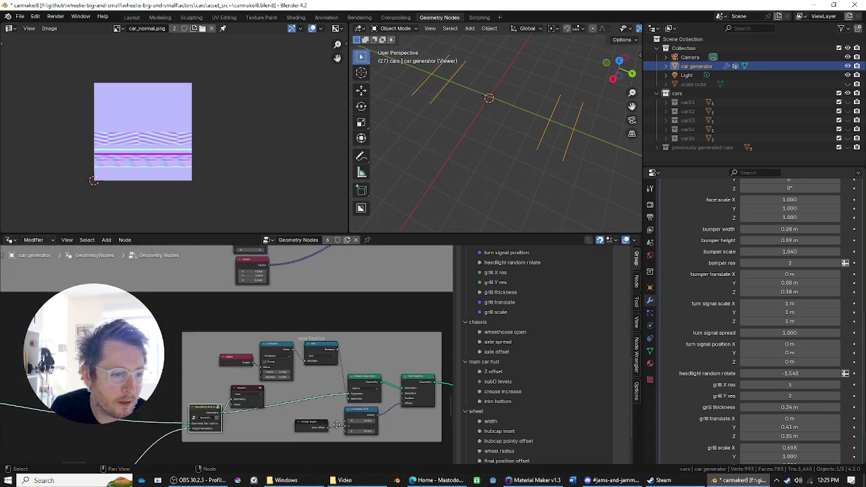
pyautogui.scroll(7, 261, 371)
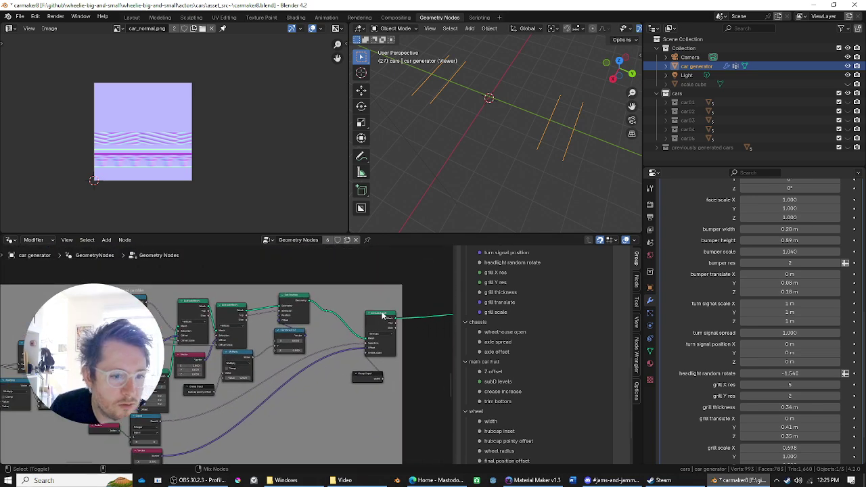
pyautogui.keyDown('ctrl'); pyautogui.keyDown('shift'); pyautogui.click(383, 316); pyautogui.keyUp('shift'); pyautogui.keyUp('ctrl')
pyautogui.scroll(5, 486, 96)
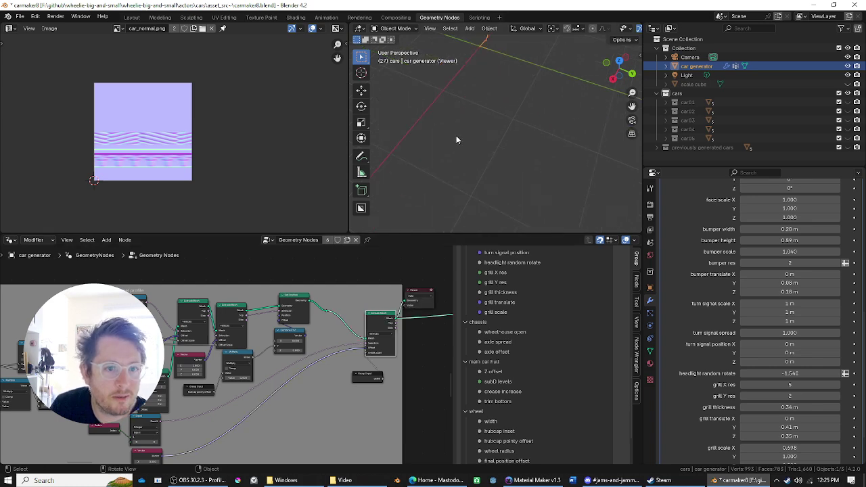
pyautogui.keyDown('shift'); pyautogui.moveTo(456, 136); pyautogui.dragTo(473, 171, button='middle'); pyautogui.keyUp('shift')
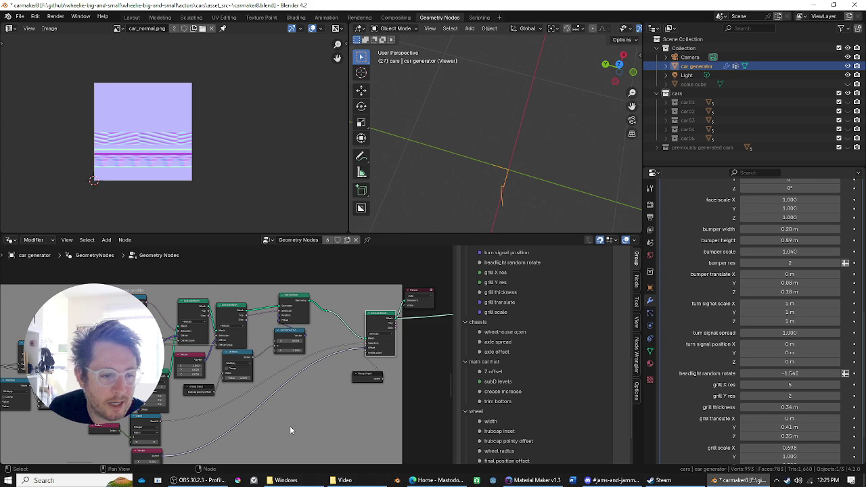
# Follow the node tree to the frame that finishes the wheel and preview its final Set Position node.
pyautogui.scroll(-5, 295, 428)
pyautogui.moveTo(379, 424); pyautogui.dragTo(271, 404, button='middle')
pyautogui.moveTo(325, 342); pyautogui.dragTo(210, 393, button='middle')
pyautogui.scroll(5, 210, 392)
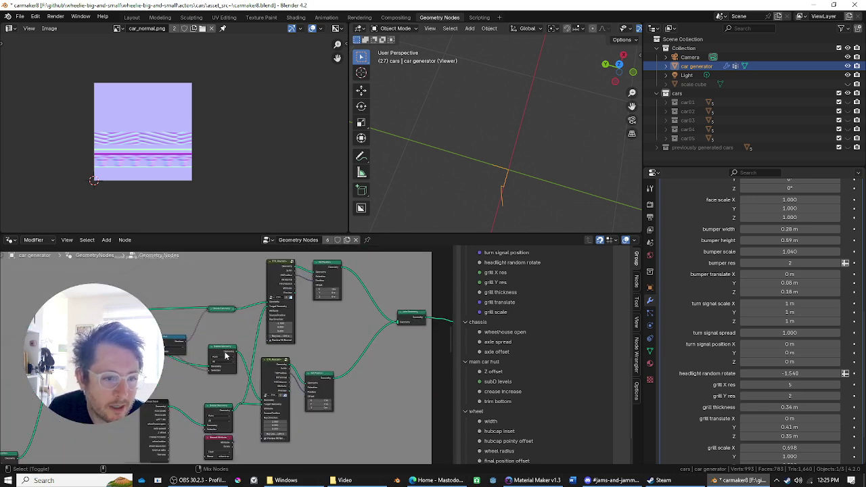
pyautogui.scroll(-6, 172, 367)
pyautogui.moveTo(318, 271); pyautogui.dragTo(285, 317, button='middle')
pyautogui.scroll(4, 208, 344)
pyautogui.moveTo(249, 349); pyautogui.dragTo(96, 263, button='middle')
pyautogui.scroll(1, 193, 317)
pyautogui.scroll(4, 193, 317)
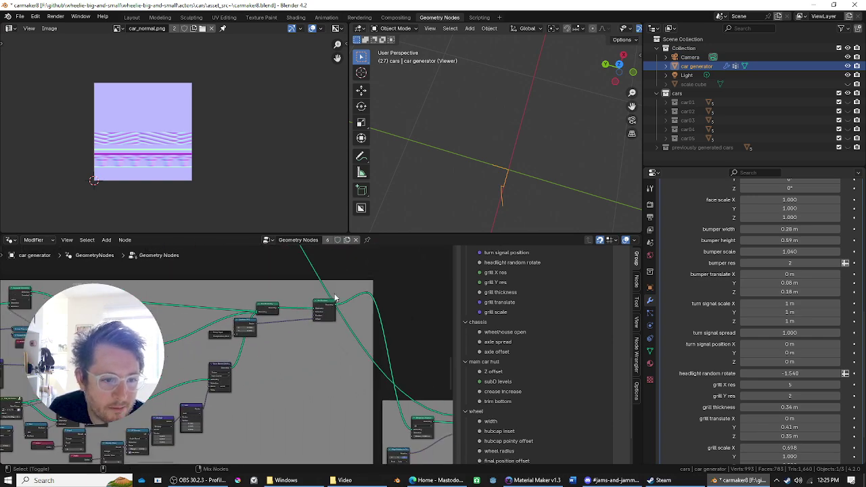
pyautogui.keyDown('ctrl'); pyautogui.keyDown('shift'); pyautogui.click(321, 308); pyautogui.keyUp('shift'); pyautogui.keyUp('ctrl')
pyautogui.scroll(5, 328, 325)
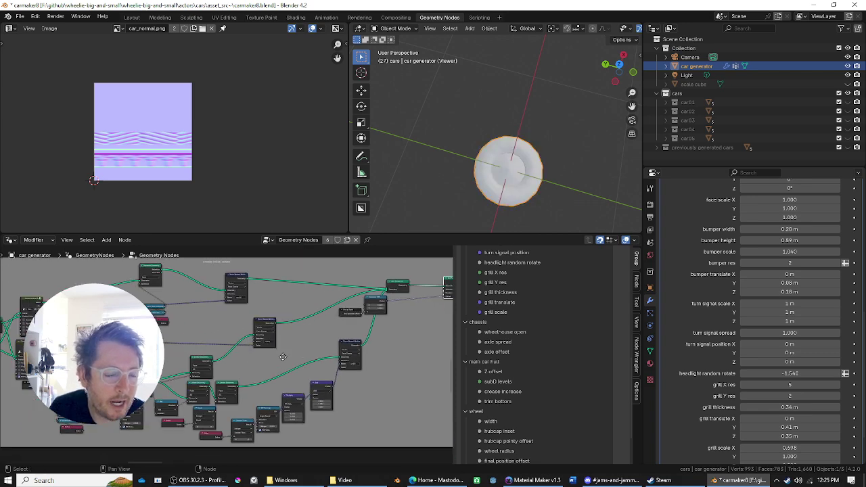
# Examine the wheel's UV node chain from the Curve to Mesh group to the Store Named Attribute node for carUV.
pyautogui.click(184, 320)
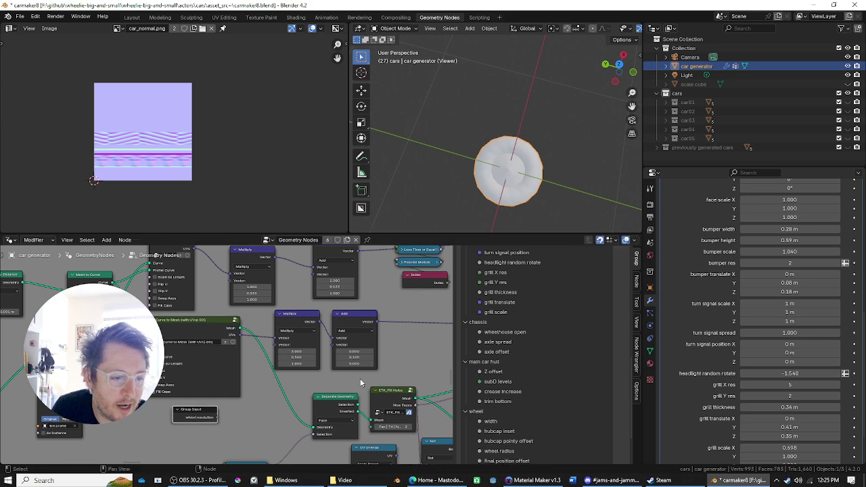
pyautogui.moveTo(377, 333); pyautogui.dragTo(244, 334, button='middle')
pyautogui.moveTo(524, 199); pyautogui.dragTo(513, 185, button='middle')
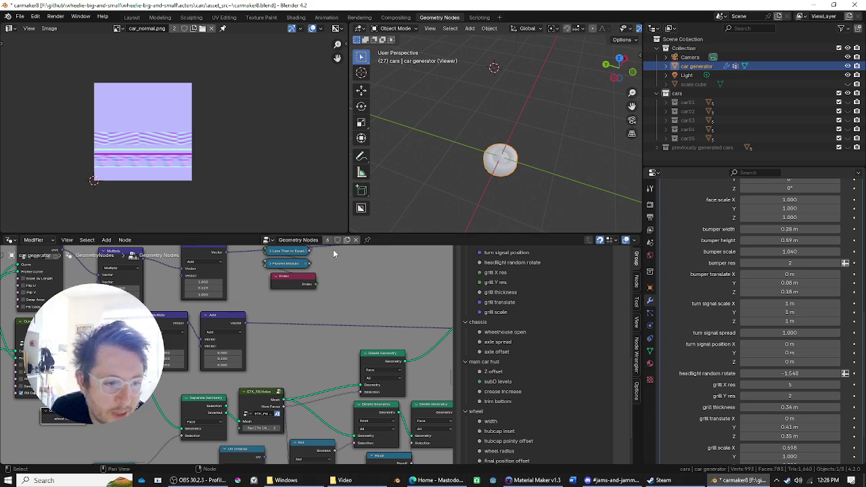
pyautogui.scroll(-3, 400, 321)
pyautogui.moveTo(400, 321); pyautogui.dragTo(267, 317, button='middle')
pyautogui.scroll(3, 267, 321)
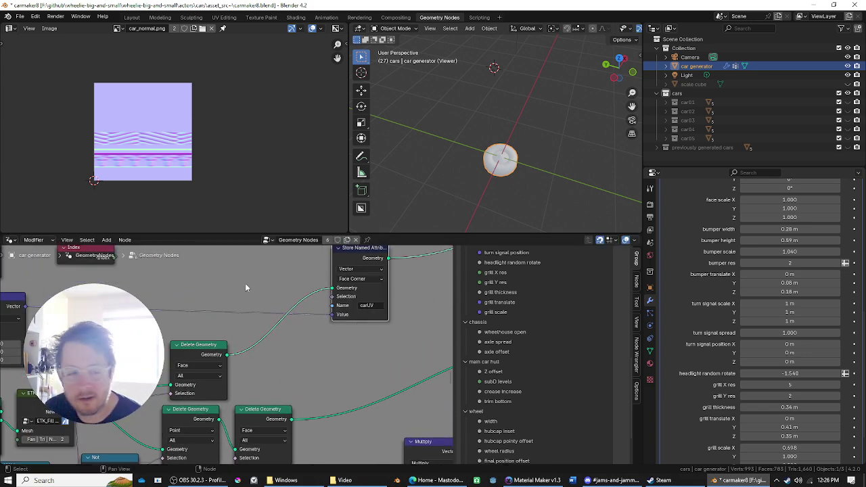
# Change the image editor area to the Shader Editor showing the car generator's material.
pyautogui.hotkey('shift', 'F3')
pyautogui.hotkey('shift', 'F3')
pyautogui.hotkey('shift', 'F3')
pyautogui.hotkey('shift', 'F3')
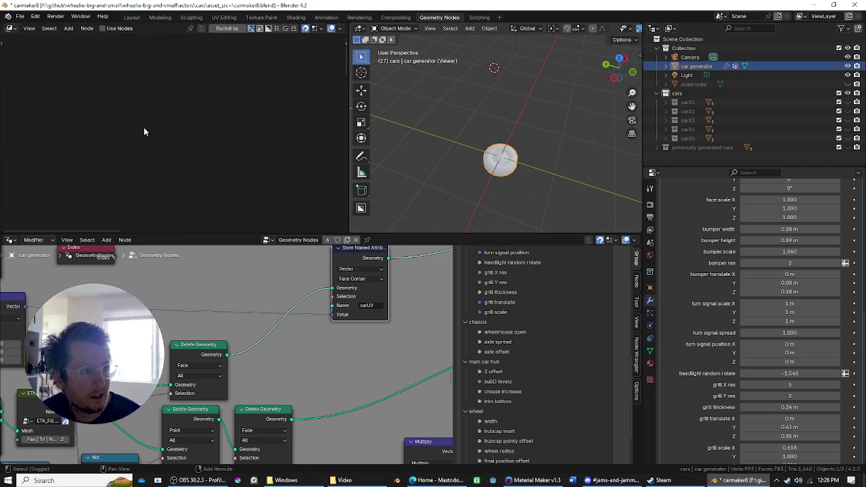
pyautogui.hotkey('shift', 'F3')
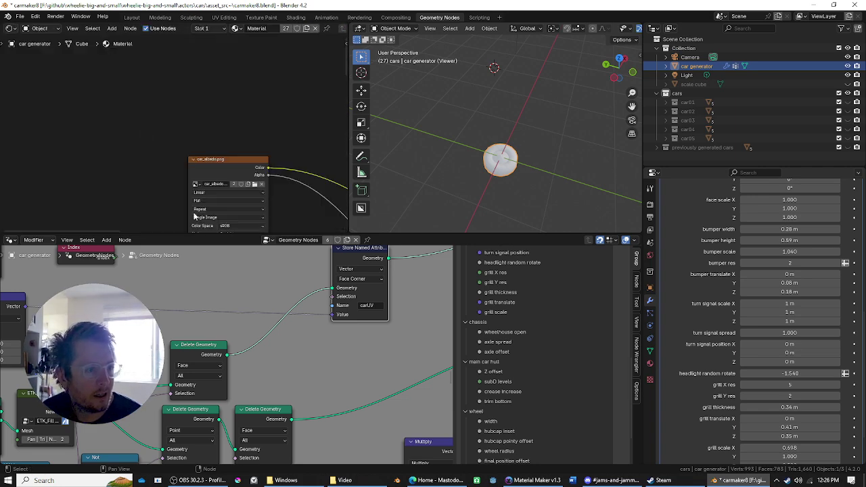
# Locate the carUV Attribute node in the material and move it farther away from its reroute point.
pyautogui.scroll(-5, 195, 217)
pyautogui.moveTo(195, 217); pyautogui.dragTo(285, 88, button='middle')
pyautogui.scroll(5, 182, 132)
pyautogui.scroll(1, 183, 134)
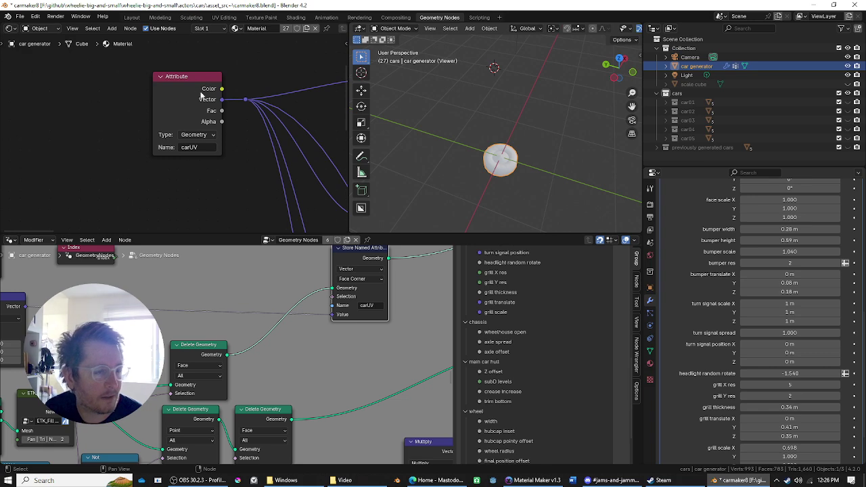
pyautogui.moveTo(211, 103); pyautogui.dragTo(118, 103)
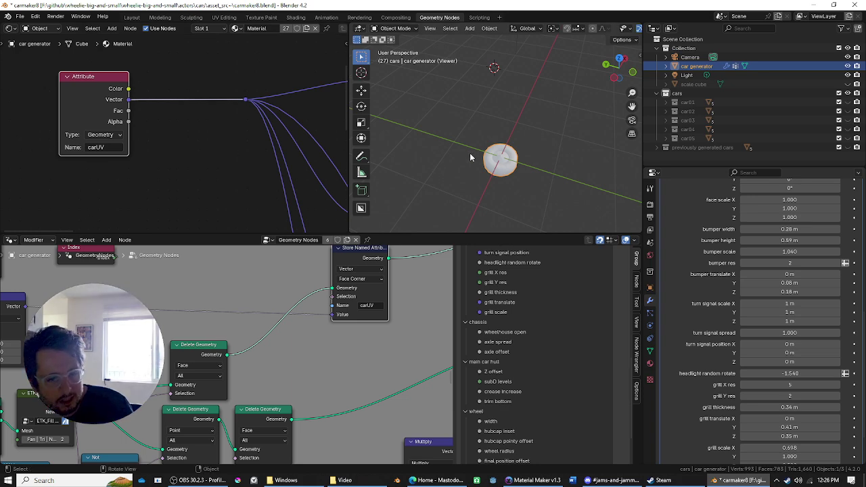
# Cycle the Shader Editor area on to an empty node editor type.
pyautogui.hotkey('shift', 'F3')
pyautogui.hotkey('shift', 'F3')
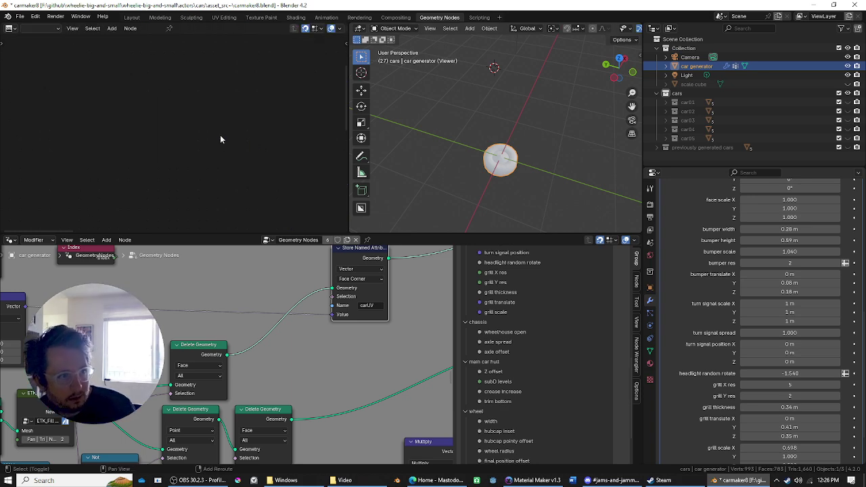
# Follow the wheel's geometry branches from Separate Geometry through the Delete Geometry nodes to the Store Named Attribute nodes.
pyautogui.scroll(-3, 225, 318)
pyautogui.scroll(7, 284, 339)
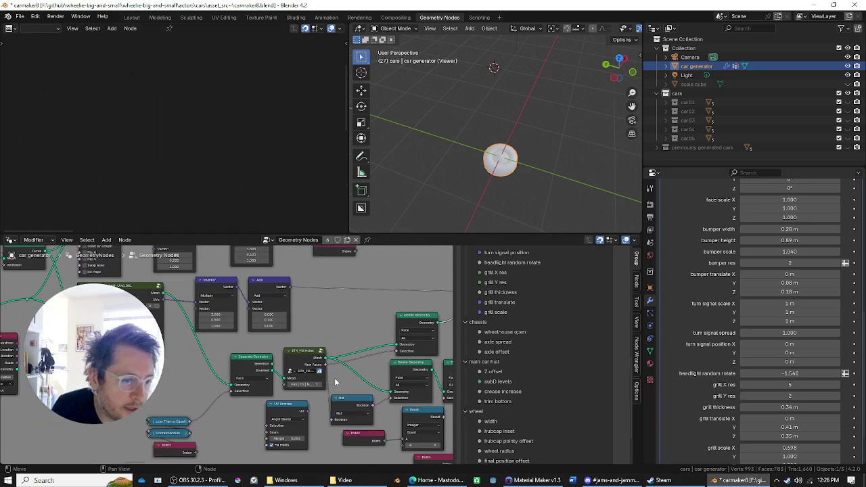
pyautogui.moveTo(329, 387); pyautogui.dragTo(115, 393, button='middle')
pyautogui.click(179, 361)
pyautogui.scroll(-4, 215, 359)
pyautogui.moveTo(180, 359); pyautogui.dragTo(28, 356, button='middle')
pyautogui.scroll(-5, 266, 340)
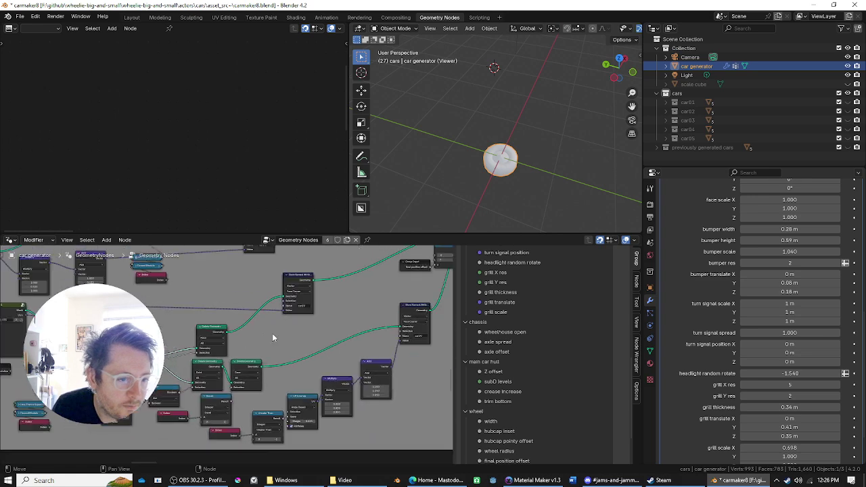
pyautogui.moveTo(266, 341); pyautogui.dragTo(175, 347, button='middle')
pyautogui.scroll(2, 174, 339)
# Preview the two lower Store Named Attribute nodes feeding Join Geometry and the wheel's final Set Position node.
pyautogui.keyDown('ctrl'); pyautogui.keyDown('shift'); pyautogui.click(174, 331); pyautogui.keyUp('shift'); pyautogui.keyUp('ctrl')
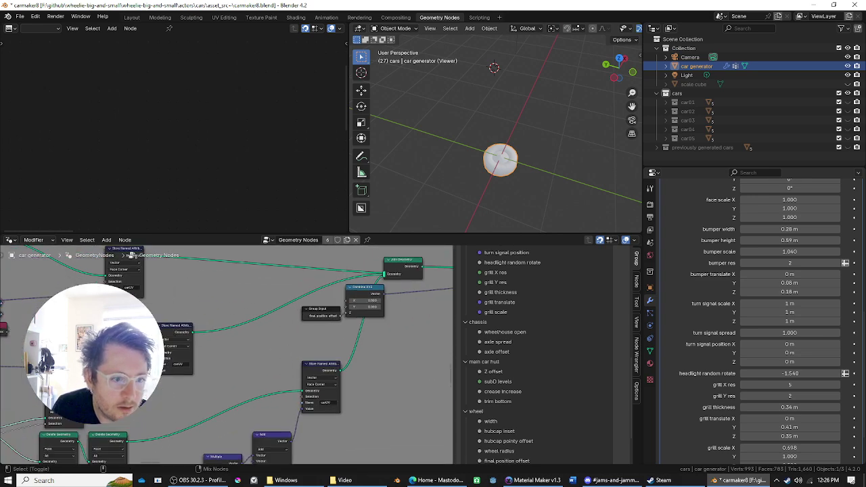
pyautogui.keyDown('ctrl'); pyautogui.keyDown('shift'); pyautogui.click(323, 366); pyautogui.keyUp('shift'); pyautogui.keyUp('ctrl')
pyautogui.scroll(2, 388, 389)
pyautogui.moveTo(388, 389); pyautogui.dragTo(95, 463, button='middle')
pyautogui.keyDown('ctrl'); pyautogui.keyDown('shift'); pyautogui.click(225, 350); pyautogui.keyUp('shift'); pyautogui.keyUp('ctrl')
pyautogui.scroll(1, 140, 378)
# Trace the node tree to the section that makes the points for instancing wheels and preview the resulting points.
pyautogui.moveTo(139, 377); pyautogui.dragTo(395, 250, button='middle')
pyautogui.scroll(-4, 305, 309)
pyautogui.moveTo(243, 463); pyautogui.dragTo(314, 425, button='middle')
pyautogui.scroll(1, 313, 379)
pyautogui.scroll(2, 380, 214)
pyautogui.moveTo(310, 303); pyautogui.dragTo(181, 429, button='middle')
pyautogui.scroll(3, 549, 160)
pyautogui.scroll(-1, 380, 332)
pyautogui.moveTo(380, 332); pyautogui.dragTo(212, 453, button='middle')
pyautogui.scroll(5, 269, 400)
pyautogui.scroll(-10, 325, 375)
pyautogui.moveTo(325, 380); pyautogui.dragTo(291, 426, button='middle')
pyautogui.moveTo(94, 312); pyautogui.dragTo(468, 368, button='middle')
pyautogui.scroll(2, 203, 318)
pyautogui.keyDown('ctrl'); pyautogui.keyDown('shift'); pyautogui.click(167, 315); pyautogui.keyUp('shift'); pyautogui.keyUp('ctrl')
# Preview the Curve to Mesh stage starting the wheel points frame and follow its output to the Delete Geometry nodes.
pyautogui.moveTo(299, 387); pyautogui.dragTo(351, 440, button='middle')
pyautogui.scroll(-3, 538, 336)
pyautogui.scroll(-6, 480, 154)
pyautogui.moveTo(478, 174); pyautogui.dragTo(426, 176, button='middle')
pyautogui.moveTo(20, 415); pyautogui.dragTo(208, 382, button='middle')
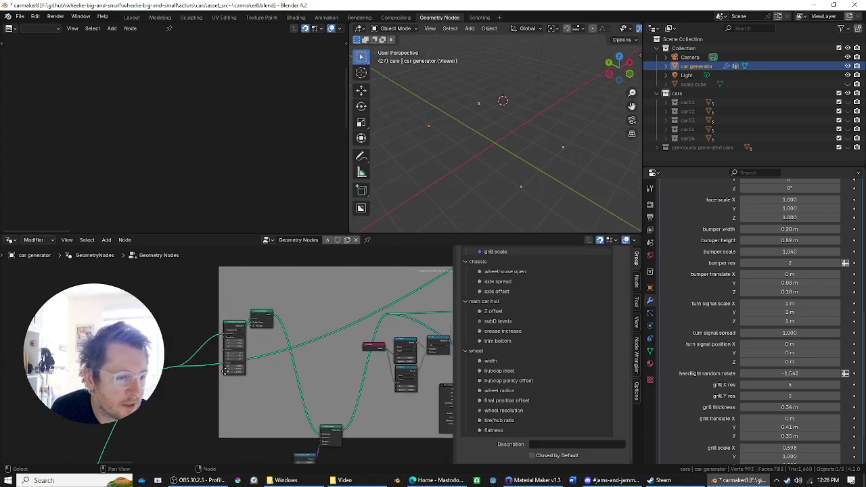
pyautogui.scroll(5, 227, 369)
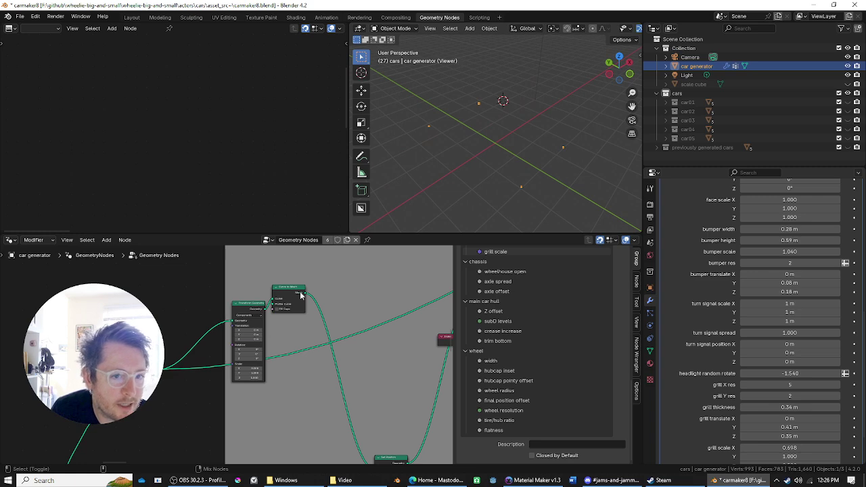
pyautogui.moveTo(402, 360); pyautogui.dragTo(203, 330, button='middle')
pyautogui.moveTo(210, 408); pyautogui.dragTo(159, 410, button='middle')
pyautogui.scroll(3, 233, 382)
pyautogui.moveTo(389, 306); pyautogui.dragTo(306, 321, button='middle')
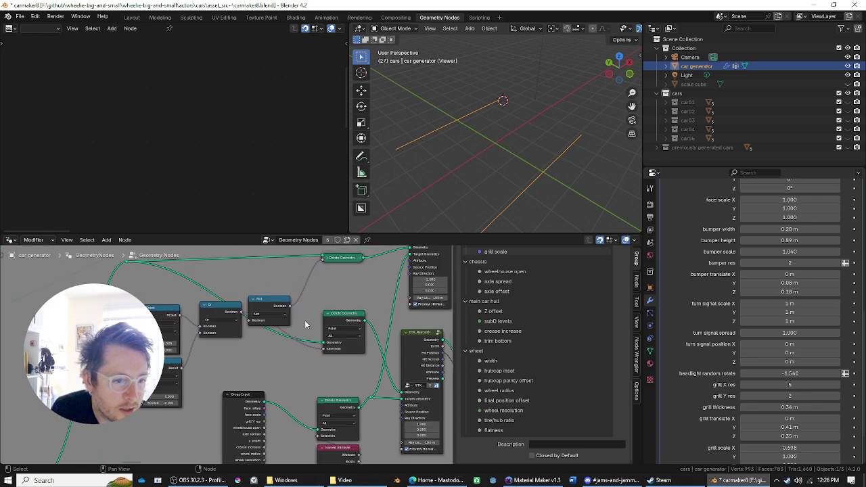
# Preview the Delete Geometry node and the Set Position node behind the raycast group, inspecting the points from several angles.
pyautogui.keyDown('ctrl'); pyautogui.keyDown('shift'); pyautogui.click(354, 327); pyautogui.keyUp('shift'); pyautogui.keyUp('ctrl')
pyautogui.moveTo(472, 167); pyautogui.dragTo(439, 229, button='middle')
pyautogui.moveTo(332, 358); pyautogui.dragTo(230, 418, button='middle')
pyautogui.moveTo(317, 288); pyautogui.dragTo(310, 328, button='middle')
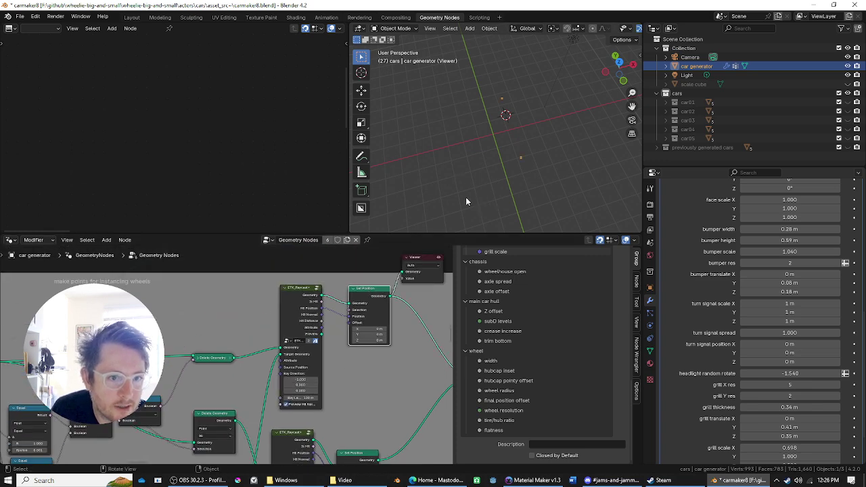
pyautogui.moveTo(469, 194); pyautogui.dragTo(372, 448, button='middle')
# Preview the Join Geometry node combining the wheel points and sketch annotation strokes beside one of the points.
pyautogui.moveTo(371, 393); pyautogui.dragTo(225, 346, button='middle')
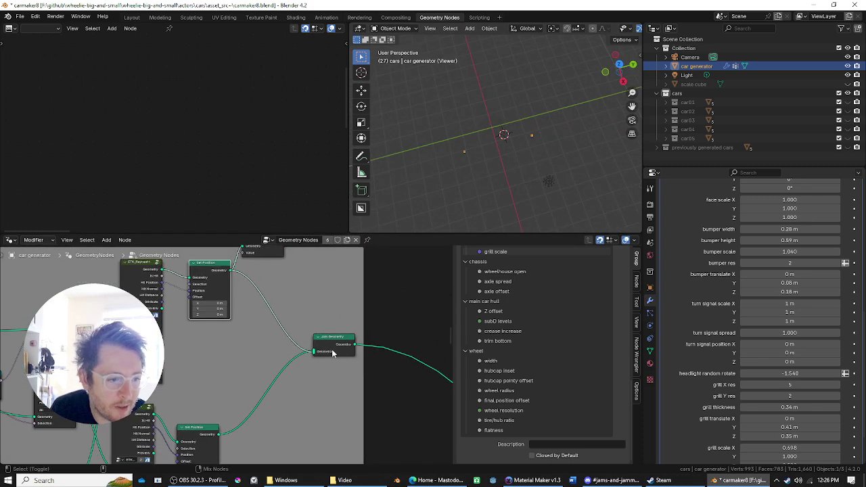
pyautogui.moveTo(453, 222); pyautogui.dragTo(486, 142, button='middle')
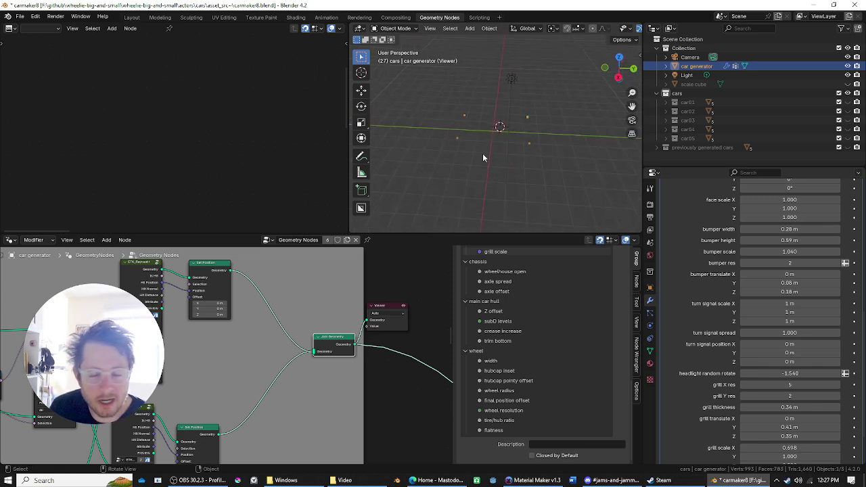
pyautogui.moveTo(530, 172); pyautogui.dragTo(521, 229, button='middle')
pyautogui.press('d')
pyautogui.moveTo(524, 169); pyautogui.dragTo(533, 146)
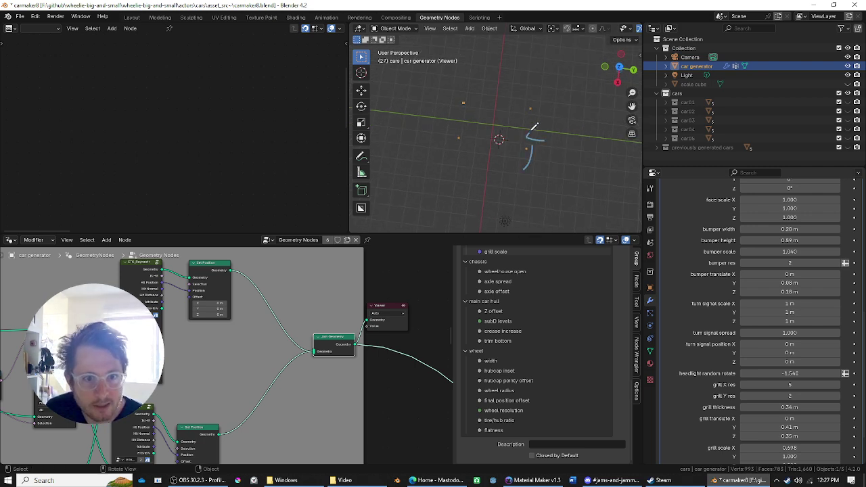
# Follow the wheel points to the instancing frame, preview its last node and inspect the instanced wheels.
pyautogui.moveTo(318, 362); pyautogui.dragTo(185, 319, button='middle')
pyautogui.scroll(-10, 168, 324)
pyautogui.moveTo(205, 373); pyautogui.dragTo(192, 364, button='middle')
pyautogui.scroll(4, 192, 363)
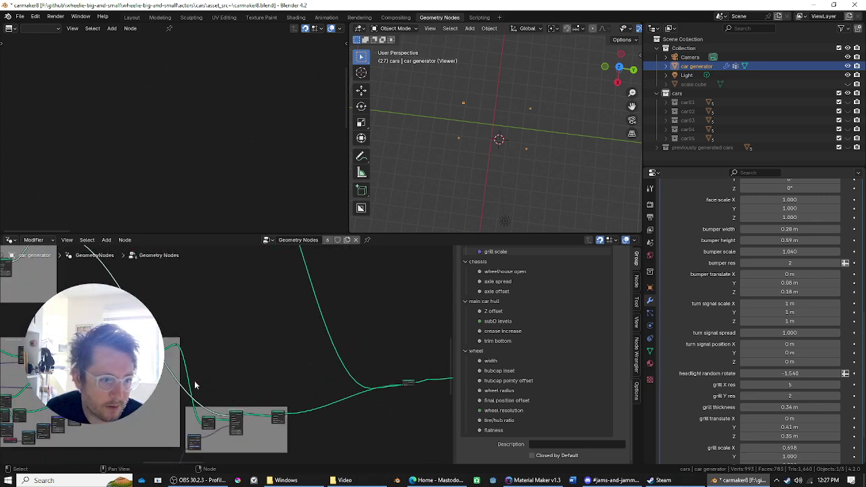
pyautogui.keyDown('ctrl'); pyautogui.keyDown('shift'); pyautogui.click(303, 445); pyautogui.keyUp('shift'); pyautogui.keyUp('ctrl')
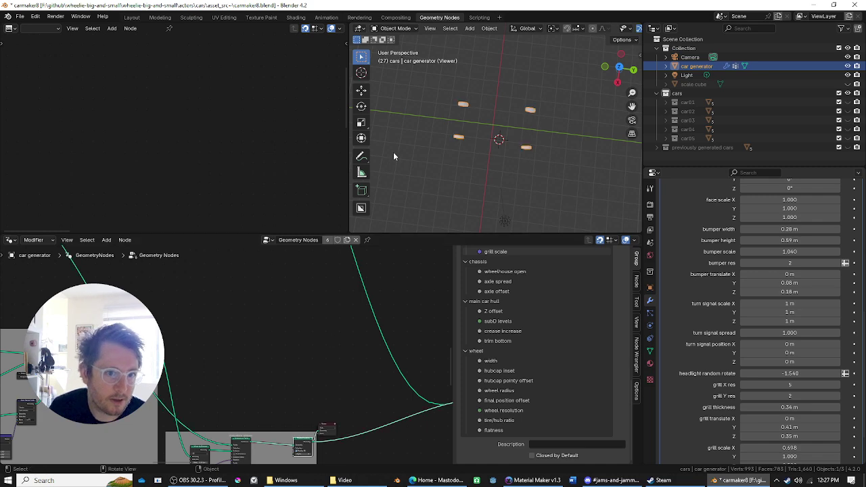
pyautogui.moveTo(392, 157); pyautogui.dragTo(474, 98, button='middle')
pyautogui.moveTo(212, 384); pyautogui.dragTo(292, 258, button='middle')
pyautogui.scroll(5, 291, 259)
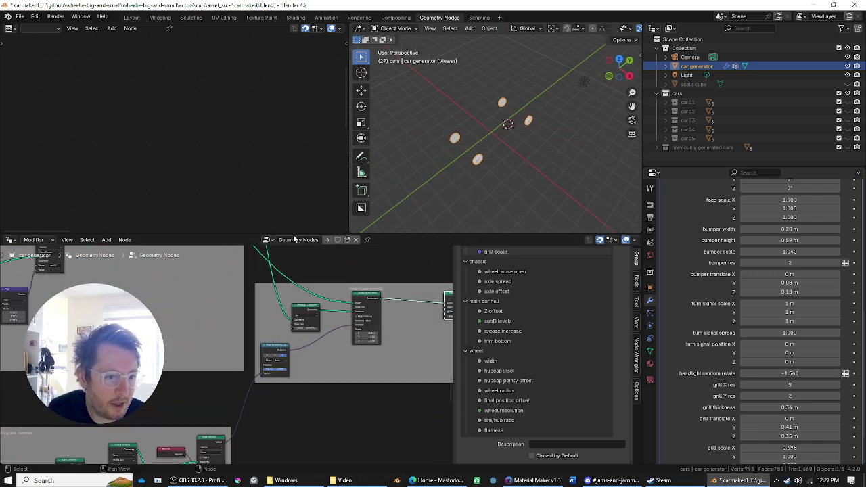
# Return to the wheel-building frame and preview its lower Curve to Mesh (with UVs) group node.
pyautogui.moveTo(218, 344); pyautogui.dragTo(369, 394, button='middle')
pyautogui.scroll(-9, 197, 370)
pyautogui.scroll(6, 197, 371)
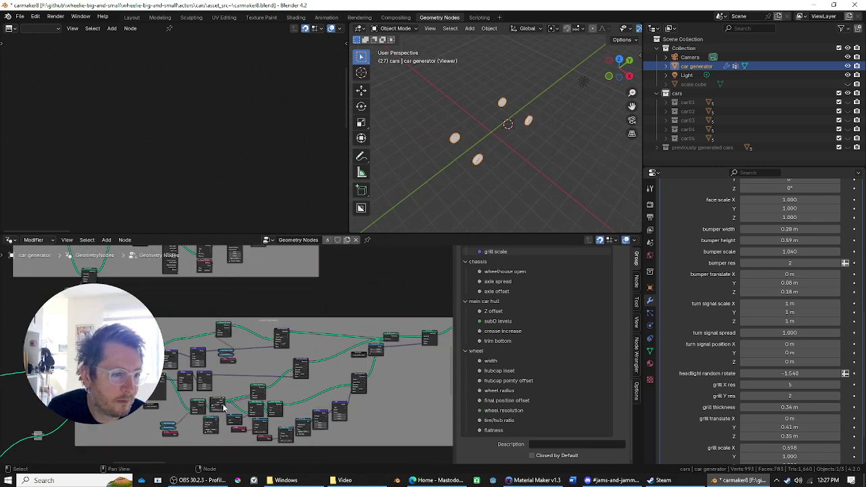
pyautogui.moveTo(241, 365); pyautogui.dragTo(272, 362, button='middle')
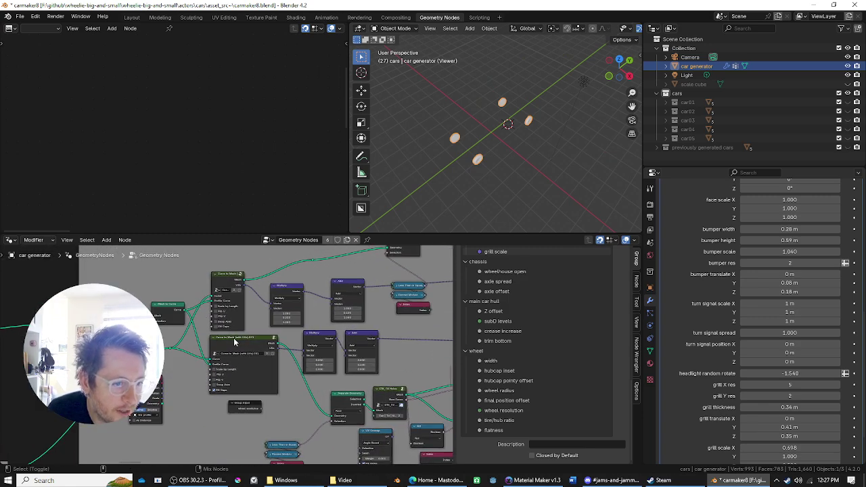
pyautogui.keyDown('ctrl'); pyautogui.keyDown('shift'); pyautogui.click(246, 335); pyautogui.keyUp('shift'); pyautogui.keyUp('ctrl')
# Find the initial wheel placement frame, preview its Set Position node and inspect the two axle cylinders.
pyautogui.moveTo(182, 403); pyautogui.dragTo(331, 335, button='middle')
pyautogui.scroll(-14, 333, 380)
pyautogui.moveTo(335, 383); pyautogui.dragTo(194, 343, button='middle')
pyautogui.scroll(4, 191, 383)
pyautogui.moveTo(75, 391); pyautogui.dragTo(299, 357, button='middle')
pyautogui.scroll(4, 226, 323)
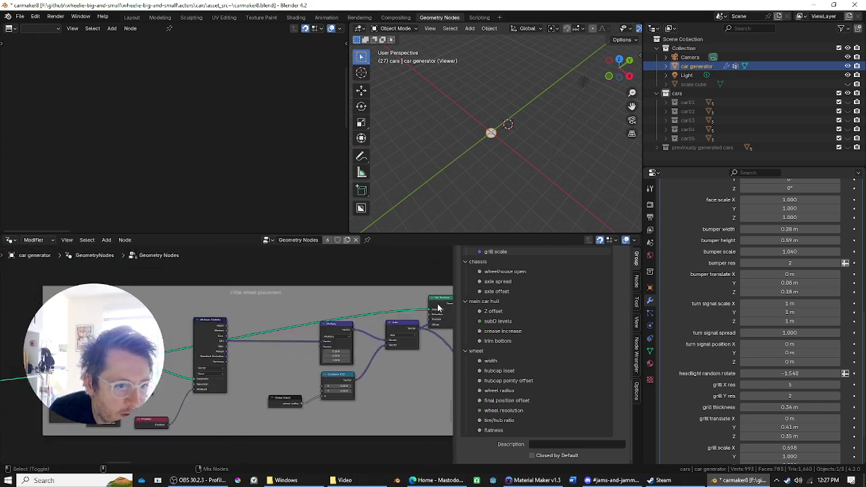
pyautogui.keyDown('ctrl'); pyautogui.keyDown('shift'); pyautogui.click(439, 309); pyautogui.keyUp('shift'); pyautogui.keyUp('ctrl')
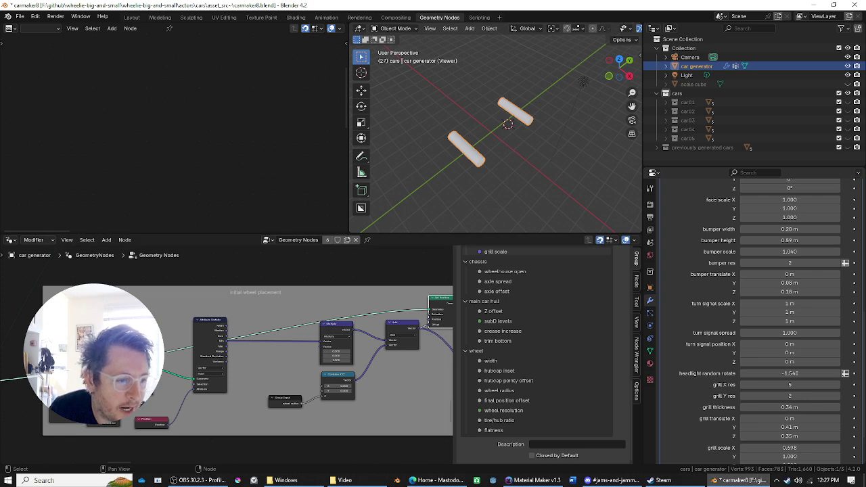
pyautogui.moveTo(147, 380); pyautogui.dragTo(145, 380)
pyautogui.moveTo(339, 345); pyautogui.dragTo(230, 335, button='middle')
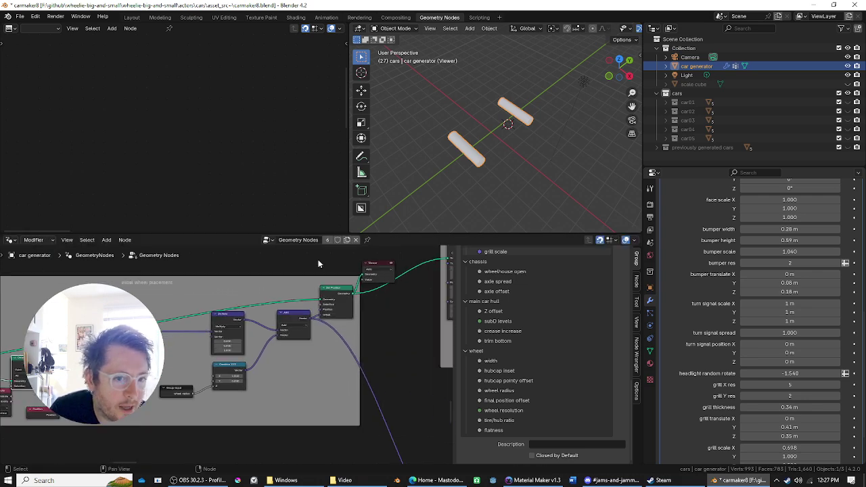
pyautogui.moveTo(493, 143); pyautogui.dragTo(421, 110, button='middle')
pyautogui.scroll(2, 420, 115)
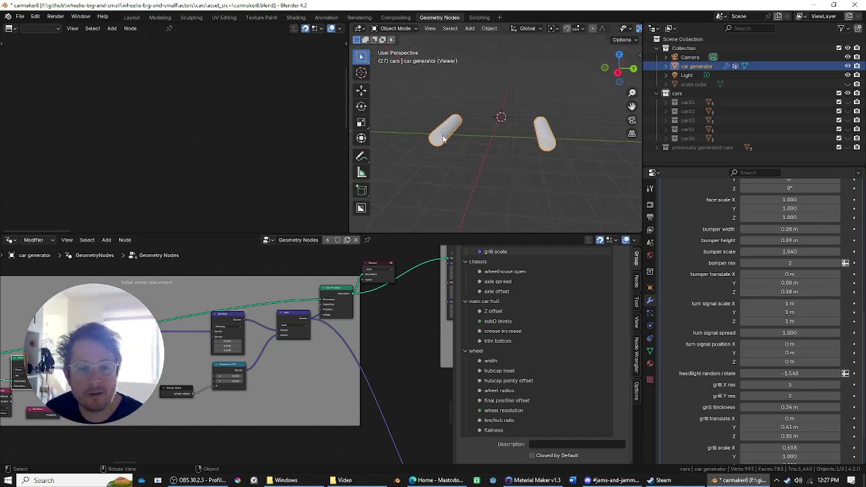
# Preview the Delete Geometry node in the wheel circles for raycasting and normals frame.
pyautogui.moveTo(428, 338); pyautogui.dragTo(219, 444, button='middle')
pyautogui.moveTo(308, 439); pyautogui.dragTo(234, 379, button='middle')
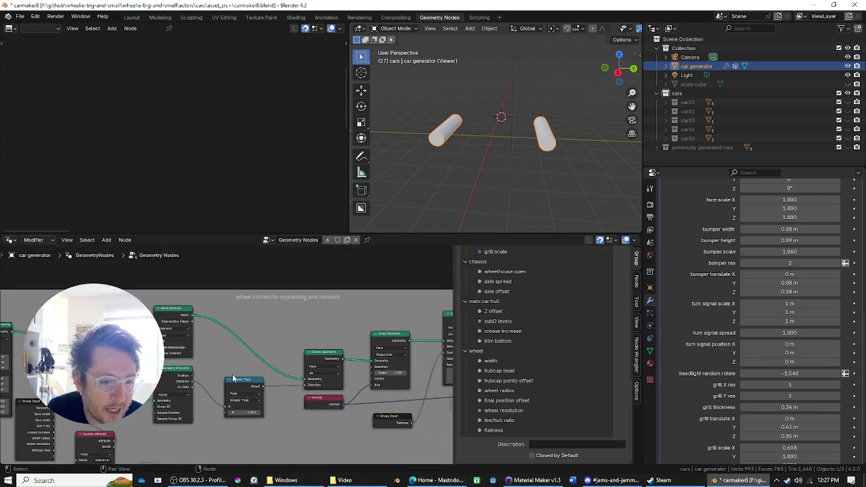
pyautogui.keyDown('ctrl'); pyautogui.keyDown('shift'); pyautogui.click(321, 359); pyautogui.keyUp('shift'); pyautogui.keyUp('ctrl')
pyautogui.moveTo(505, 227); pyautogui.dragTo(464, 203, button='middle')
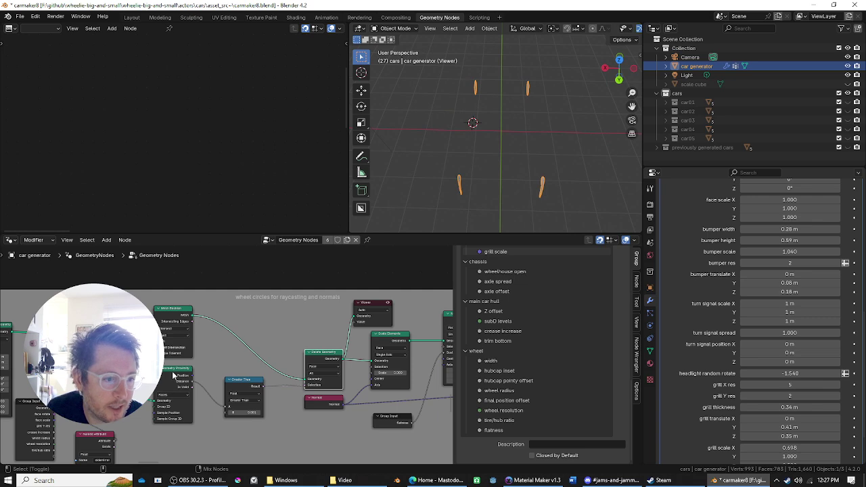
# Preview the Mesh Boolean node that feeds Delete Geometry and inspect the coloured axle cylinders.
pyautogui.keyDown('ctrl'); pyautogui.keyDown('shift'); pyautogui.click(177, 310); pyautogui.keyUp('shift'); pyautogui.keyUp('ctrl')
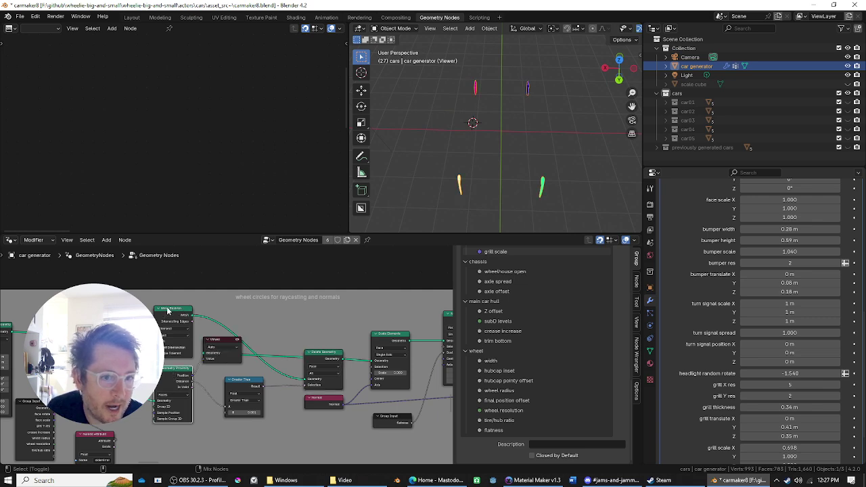
pyautogui.hotkey('ctrl', 'shift', 'z')
pyautogui.moveTo(356, 384); pyautogui.dragTo(262, 391, button='middle')
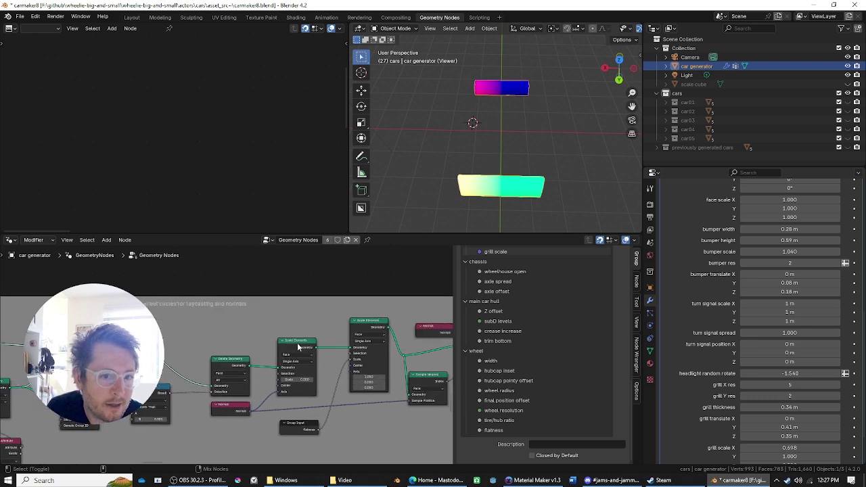
pyautogui.moveTo(450, 146); pyautogui.dragTo(410, 230, button='middle')
pyautogui.scroll(1, 298, 346)
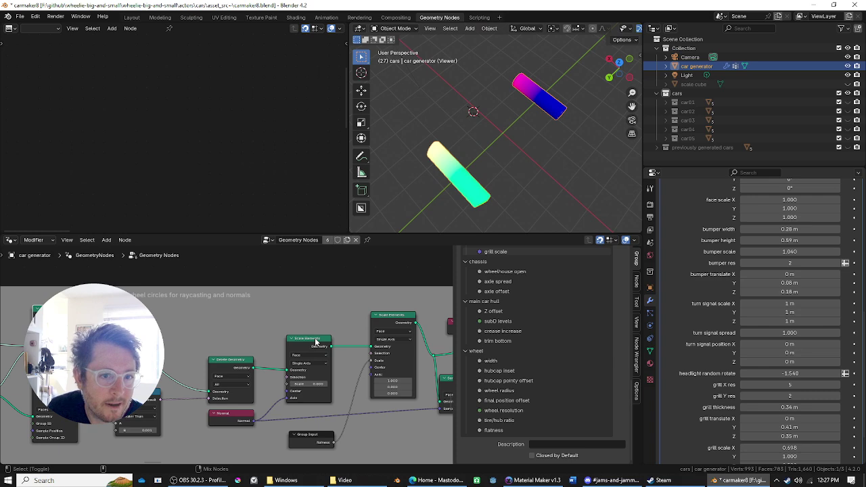
# Preview the two consecutive Scale Elements nodes that shape the wheel circles along a single axis.
pyautogui.keyDown('ctrl'); pyautogui.keyDown('shift'); pyautogui.click(316, 341); pyautogui.keyUp('shift'); pyautogui.keyUp('ctrl')
pyautogui.moveTo(508, 136); pyautogui.dragTo(513, 90, button='middle')
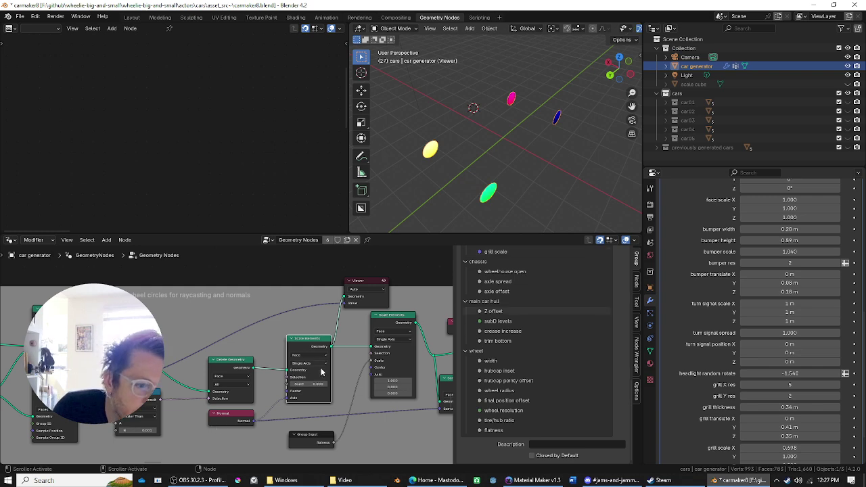
pyautogui.moveTo(340, 367); pyautogui.dragTo(213, 401, button='middle')
pyautogui.moveTo(230, 371); pyautogui.dragTo(242, 337, button='middle')
pyautogui.scroll(2, 242, 338)
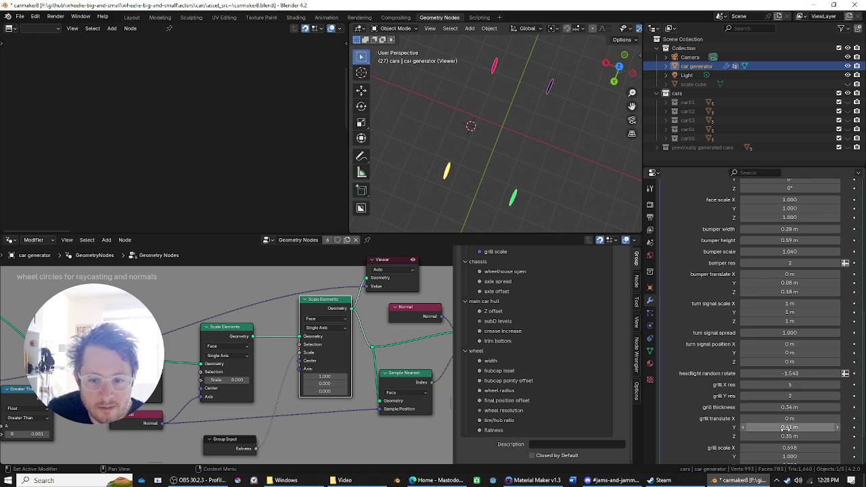
# Delete the Viewer node to show the complete car again and view it from the front.
pyautogui.scroll(-2, 780, 433)
pyautogui.moveTo(469, 97); pyautogui.dragTo(497, 175, button='middle')
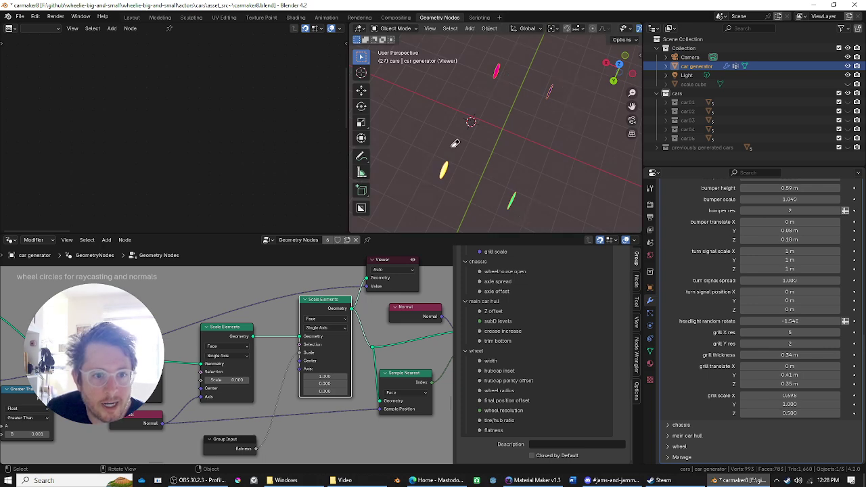
pyautogui.moveTo(392, 322); pyautogui.dragTo(306, 397, button='middle')
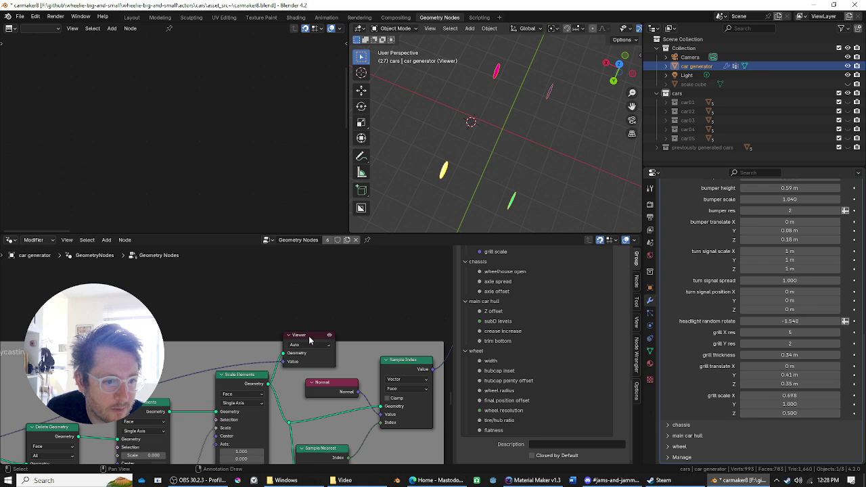
pyautogui.press('x')
pyautogui.moveTo(516, 126); pyautogui.dragTo(526, 66, button='middle')
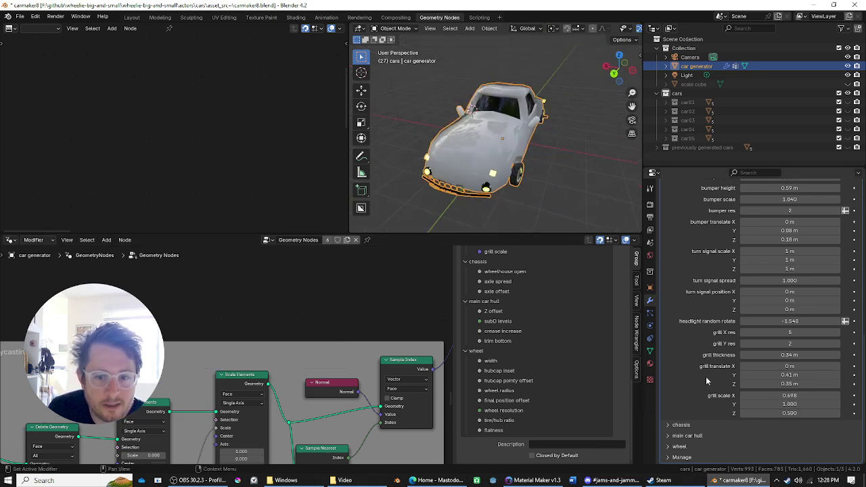
# Expand the modifier's wheel settings and open the flatness value for editing.
pyautogui.click(677, 447)
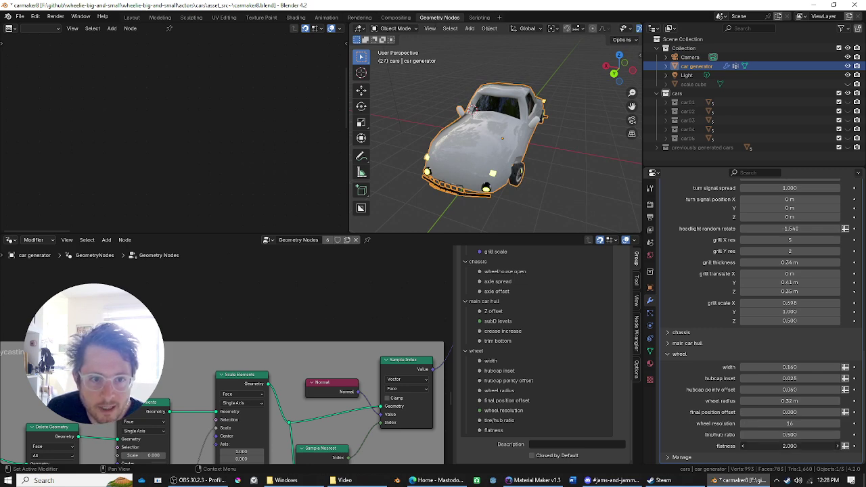
pyautogui.click(777, 447)
pyautogui.press('Tab')
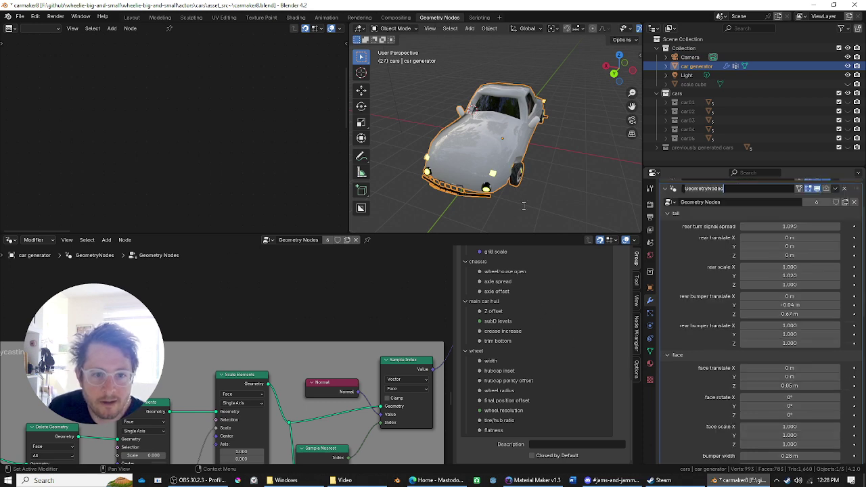
# Enter Edit Mode on the car generator and move the selected cage edge beside the front wheel along the X axis.
pyautogui.moveTo(517, 160); pyautogui.dragTo(501, 170, button='middle')
pyautogui.press('Tab')
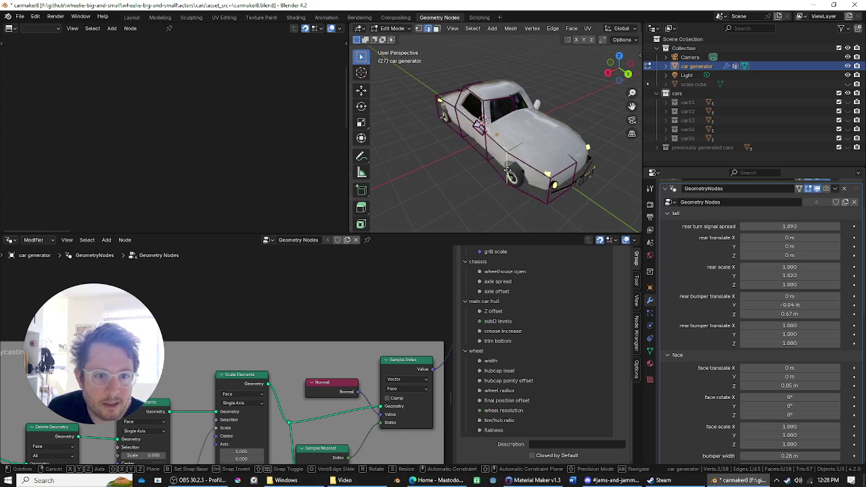
pyautogui.press('g')
pyautogui.press('x')
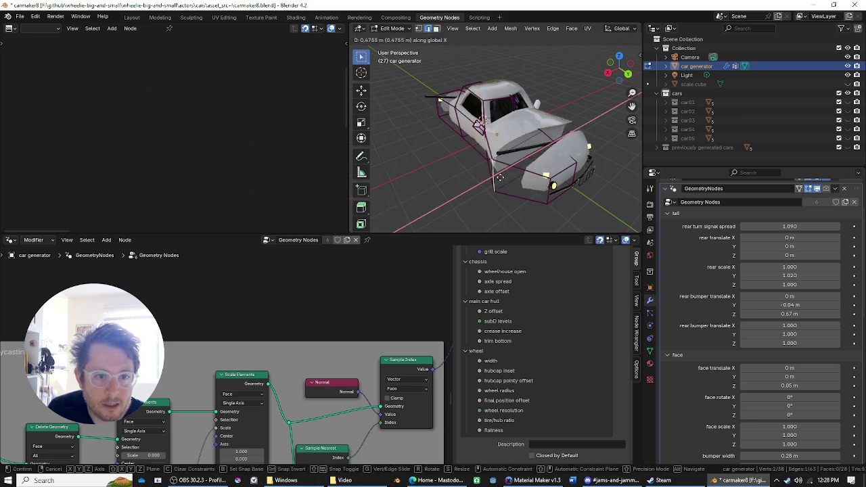
pyautogui.click(508, 178)
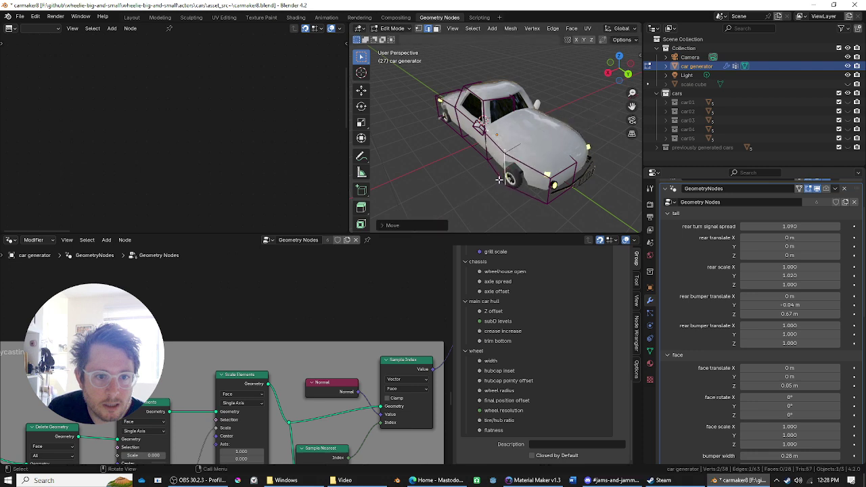
# Reposition the selected cage edge beside the front wheel along the X axis in two moves and return to Object Mode.
pyautogui.moveTo(501, 178); pyautogui.dragTo(473, 187, button='middle')
pyautogui.press('g')
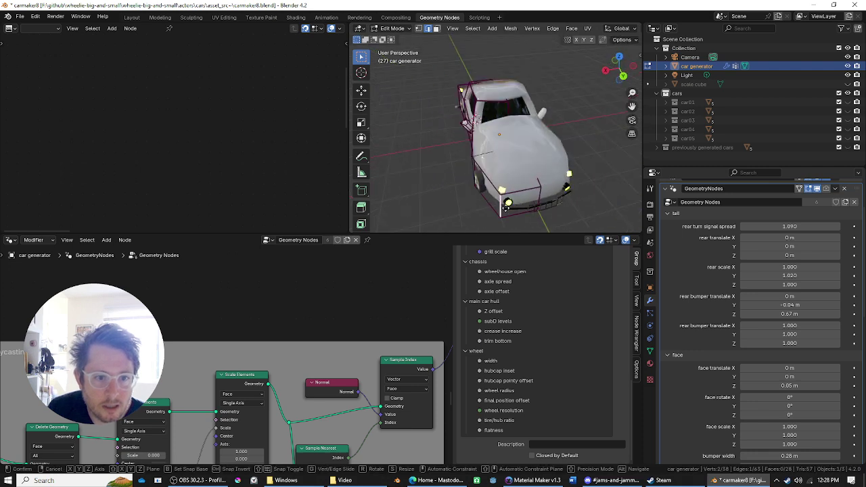
pyautogui.press('x')
pyautogui.click(512, 206)
pyautogui.moveTo(511, 200); pyautogui.dragTo(515, 45, button='middle')
pyautogui.keyDown('shift'); pyautogui.moveTo(511, 190); pyautogui.dragTo(480, 143, button='middle'); pyautogui.keyUp('shift')
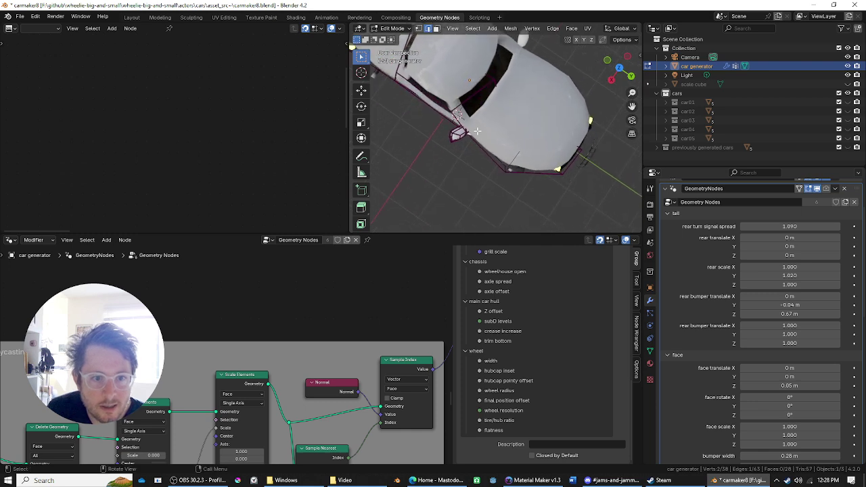
pyautogui.press('g')
pyautogui.press('x')
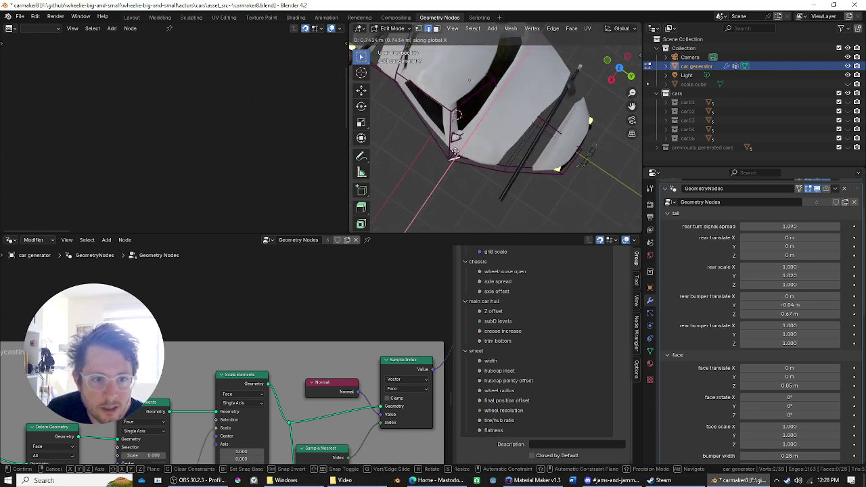
pyautogui.click(461, 150)
pyautogui.moveTo(461, 147); pyautogui.dragTo(493, 135, button='middle')
pyautogui.press('Tab')
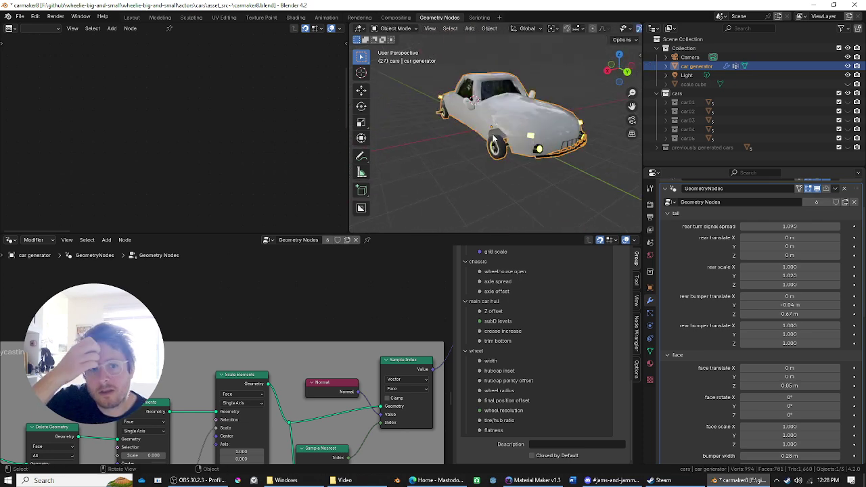
# Preview the Instance on Points and Realize Instances nodes in the frame that instantiates the wheels.
pyautogui.scroll(-8, 361, 385)
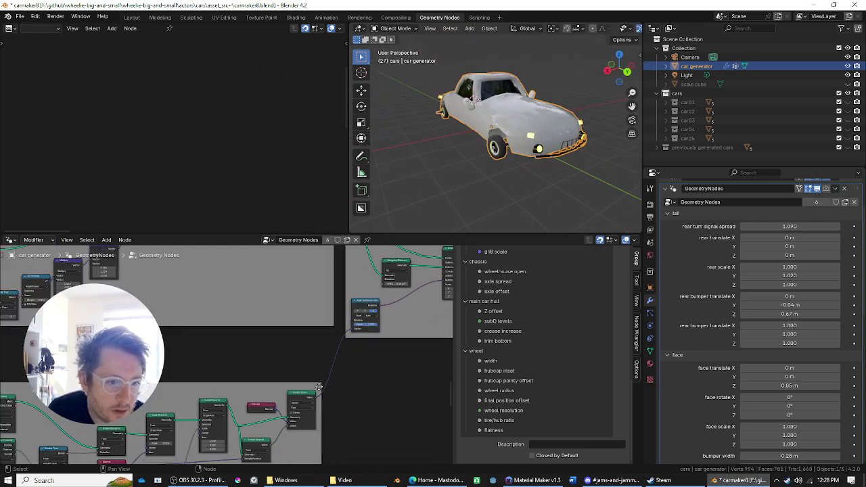
pyautogui.moveTo(361, 385); pyautogui.dragTo(307, 384, button='middle')
pyautogui.scroll(6, 308, 383)
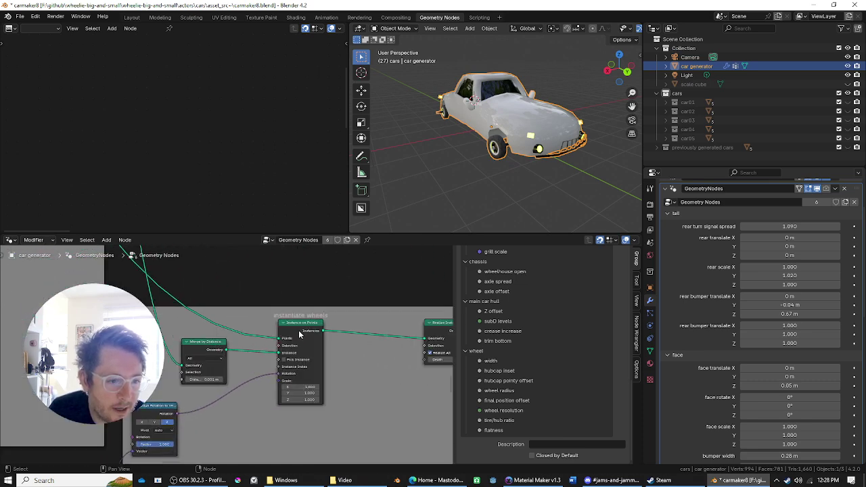
pyautogui.moveTo(521, 131); pyautogui.dragTo(465, 223, button='middle')
pyautogui.moveTo(433, 349); pyautogui.dragTo(323, 357, button='middle')
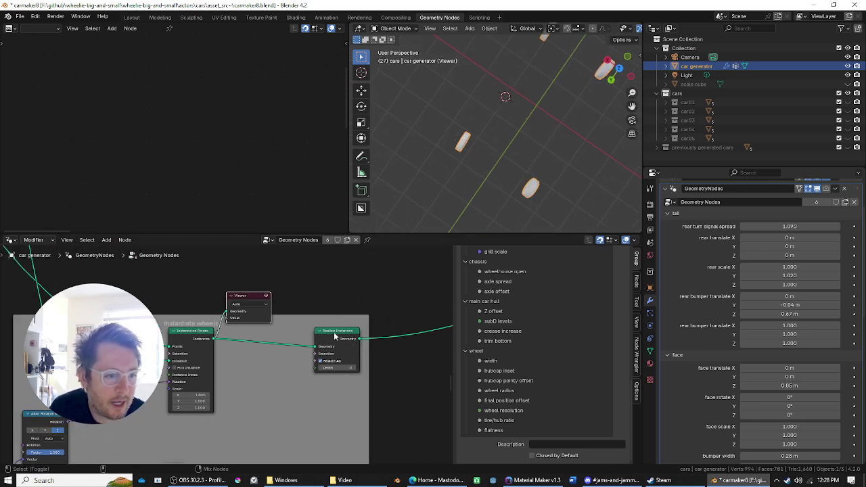
pyautogui.keyDown('ctrl'); pyautogui.keyDown('shift'); pyautogui.click(334, 337); pyautogui.keyUp('shift'); pyautogui.keyUp('ctrl')
# Preview the Subdivision Surface node in the body subdivision frame and view the resulting hull from the side.
pyautogui.scroll(-9, 376, 435)
pyautogui.moveTo(377, 426); pyautogui.dragTo(216, 406, button='middle')
pyautogui.scroll(-1, 343, 348)
pyautogui.moveTo(344, 349); pyautogui.dragTo(250, 356, button='middle')
pyautogui.scroll(2, 265, 407)
pyautogui.moveTo(262, 406); pyautogui.dragTo(184, 403, button='middle')
pyautogui.scroll(2, 182, 311)
pyautogui.scroll(5, 183, 323)
pyautogui.moveTo(179, 316); pyautogui.dragTo(367, 385, button='middle')
pyautogui.scroll(6, 347, 356)
pyautogui.scroll(3, 369, 347)
pyautogui.moveTo(356, 344); pyautogui.dragTo(259, 322, button='middle')
pyautogui.scroll(5, 373, 345)
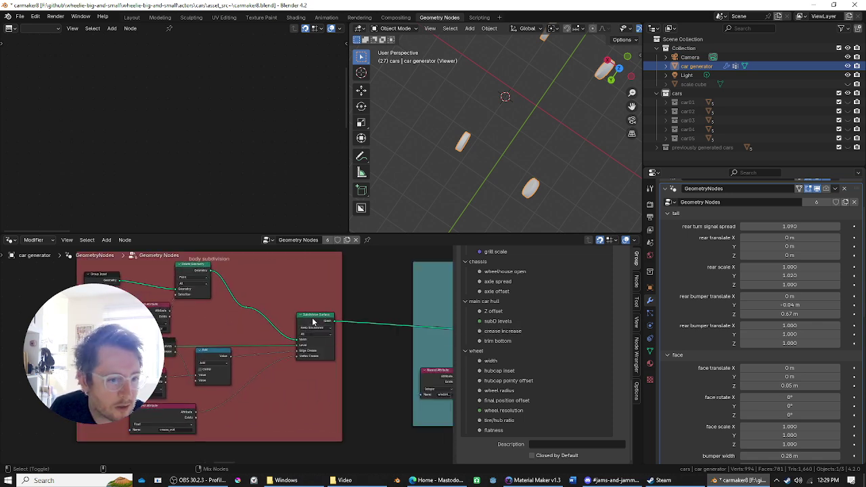
pyautogui.keyDown('ctrl'); pyautogui.keyDown('shift'); pyautogui.click(314, 317); pyautogui.keyUp('shift'); pyautogui.keyUp('ctrl')
pyautogui.moveTo(538, 164); pyautogui.dragTo(537, 65, button='middle')
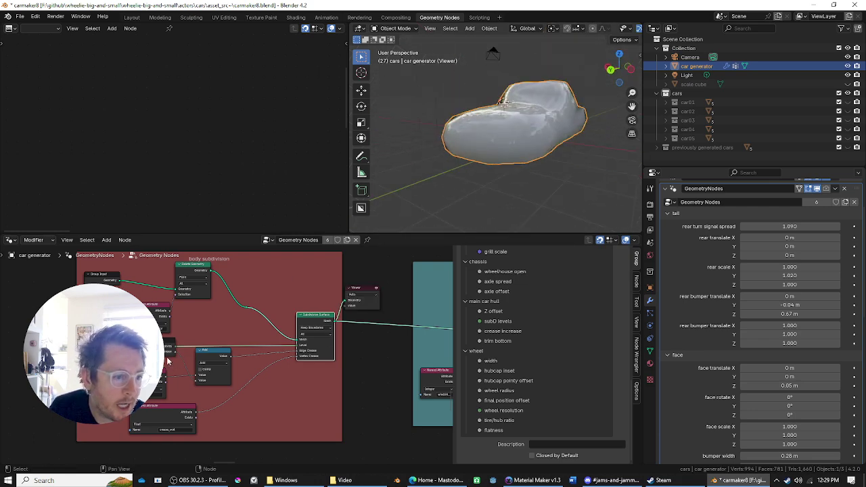
# Nudge the crease_edge and crease_vert Named Attribute nodes, the Group Input and the Add node that feed the Subdivision Surface node.
pyautogui.scroll(6, 168, 363)
pyautogui.moveTo(112, 381); pyautogui.dragTo(128, 382)
pyautogui.moveTo(130, 398); pyautogui.dragTo(163, 325, button='middle')
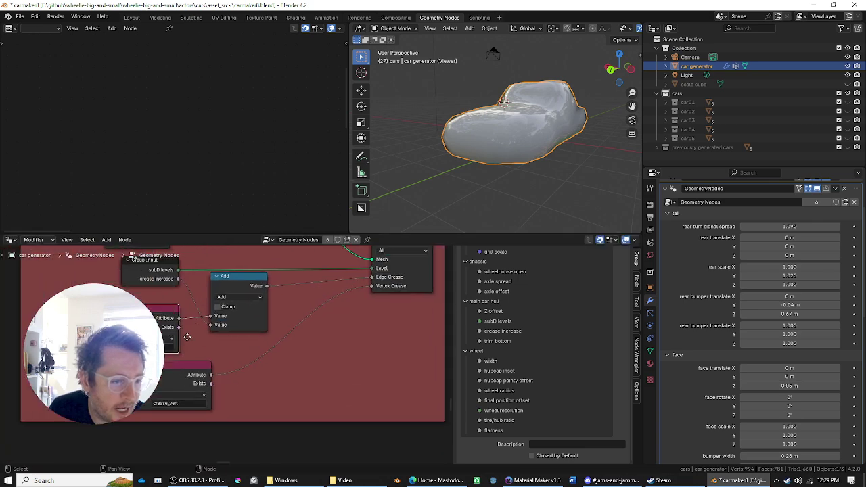
pyautogui.moveTo(168, 373)
pyautogui.mouseDown()
pyautogui.moveTo(199, 381)
pyautogui.moveTo(176, 365)
pyautogui.mouseUp()
pyautogui.moveTo(198, 373); pyautogui.dragTo(209, 420, button='middle')
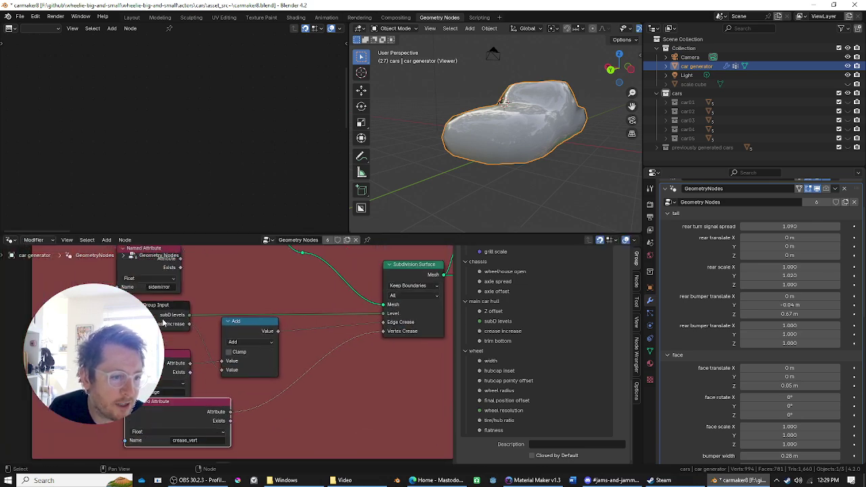
pyautogui.moveTo(159, 324)
pyautogui.mouseDown()
pyautogui.moveTo(157, 316)
pyautogui.moveTo(165, 324)
pyautogui.mouseUp()
pyautogui.moveTo(241, 329); pyautogui.dragTo(241, 337)
# Check the car cage in Edit Mode, return to Object Mode and examine the Subdivision Surface node's crease inputs.
pyautogui.press('Tab')
pyautogui.moveTo(491, 142); pyautogui.dragTo(509, 147, button='middle')
pyautogui.press('Tab')
pyautogui.moveTo(338, 289); pyautogui.dragTo(220, 298, button='middle')
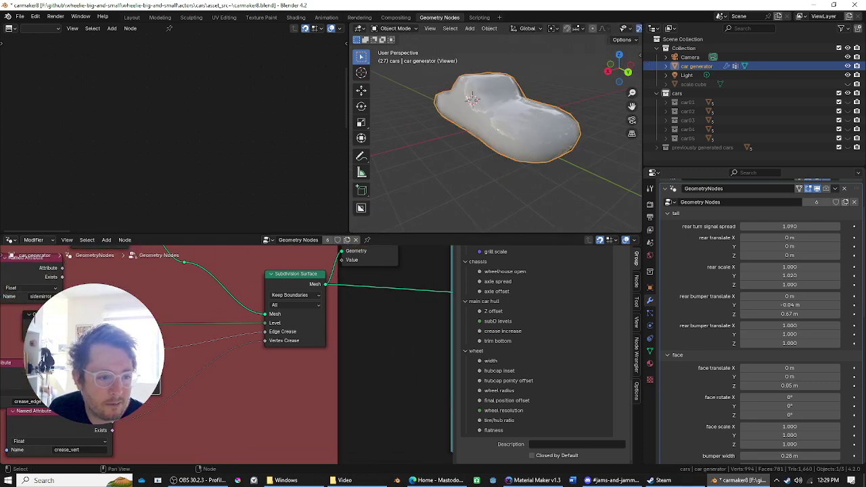
pyautogui.scroll(3, 226, 325)
pyautogui.moveTo(323, 314); pyautogui.dragTo(303, 338, button='middle')
# Collapse the modifier's face and chassis settings and expand its main car hull settings.
pyautogui.scroll(-6, 745, 389)
pyautogui.scroll(-8, 731, 394)
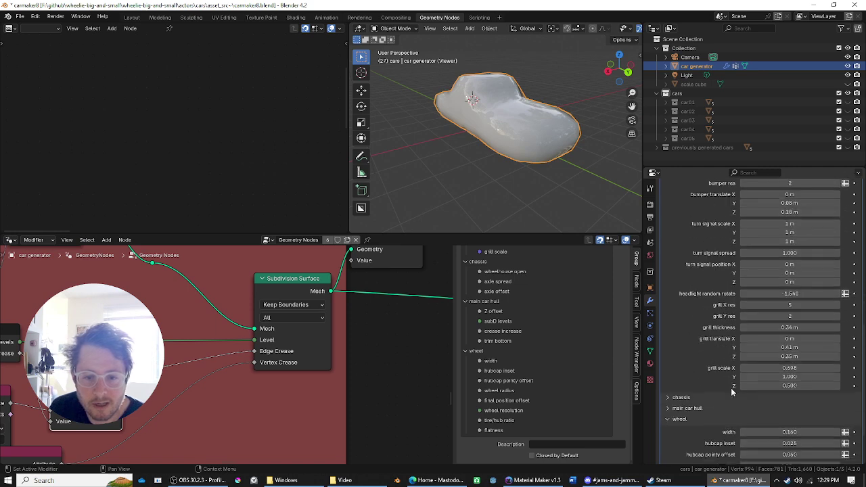
pyautogui.scroll(-2, 198, 404)
pyautogui.scroll(-2, 198, 404)
pyautogui.moveTo(198, 404); pyautogui.dragTo(243, 366, button='middle')
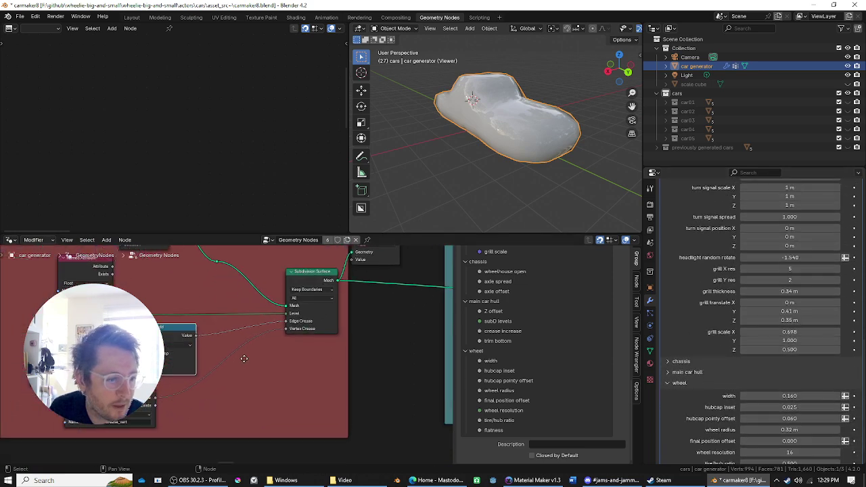
pyautogui.scroll(12, 706, 356)
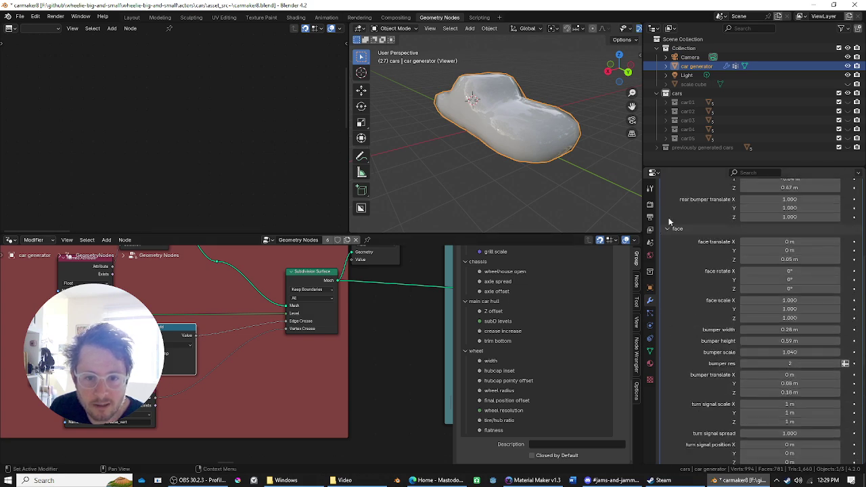
pyautogui.click(671, 229)
pyautogui.click(669, 335)
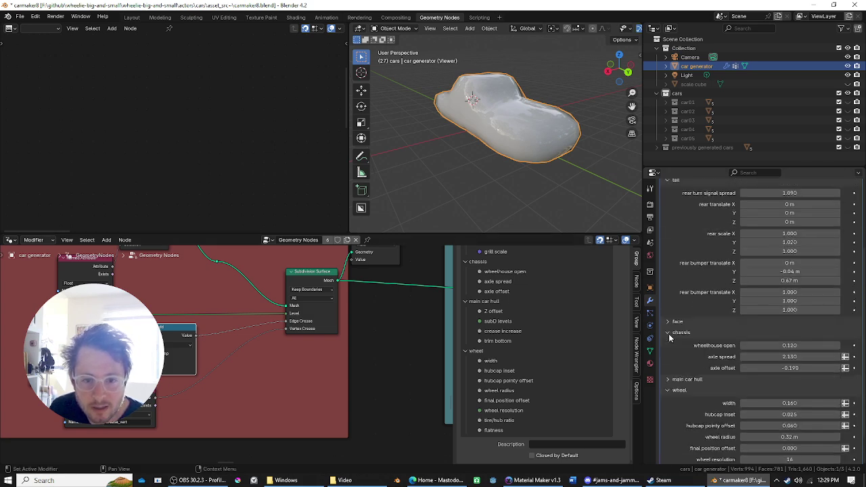
pyautogui.click(674, 333)
pyautogui.click(672, 342)
pyautogui.scroll(-2, 735, 359)
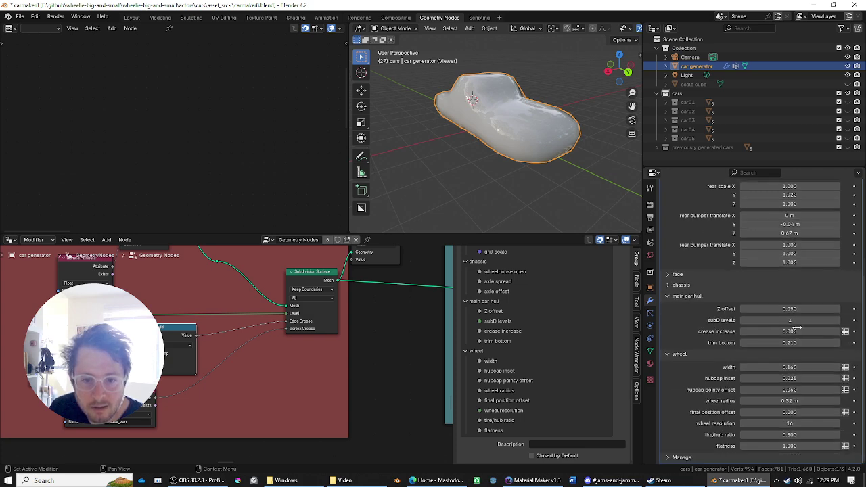
pyautogui.scroll(-1, 383, 356)
# Preview the window extrusion node and the Store Named Attribute node at the end of the windows frame.
pyautogui.keyDown('ctrl'); pyautogui.scroll(-8, 382, 356); pyautogui.keyUp('ctrl')
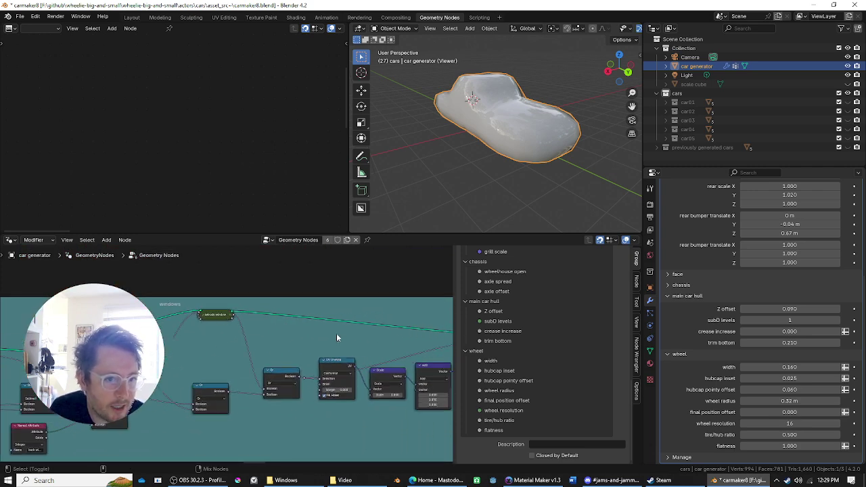
pyautogui.keyDown('ctrl'); pyautogui.scroll(-3, 343, 342); pyautogui.keyUp('ctrl')
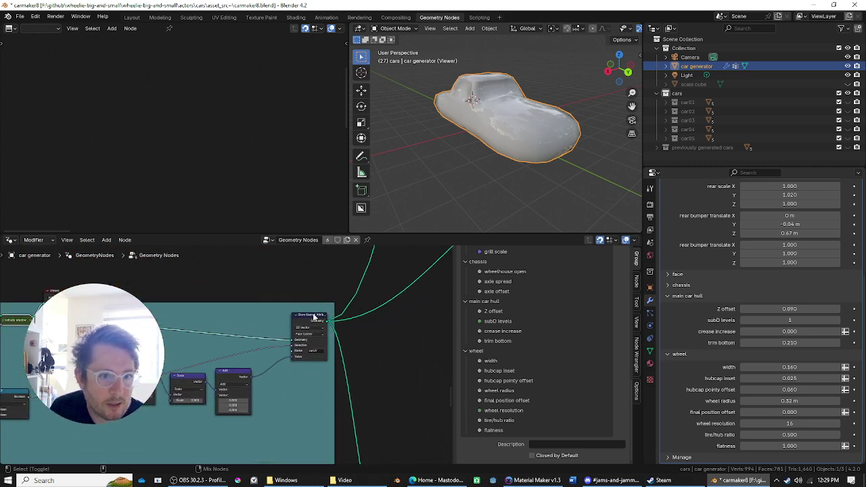
pyautogui.keyDown('ctrl'); pyautogui.keyDown('shift'); pyautogui.click(314, 317); pyautogui.keyUp('shift'); pyautogui.keyUp('ctrl')
pyautogui.scroll(5, 578, 100)
pyautogui.moveTo(577, 100); pyautogui.dragTo(490, 120, button='middle')
# Trace the window UV Unwrap node's inputs, nudging the upstream nodes in the windows frame slightly.
pyautogui.scroll(-8, 439, 165)
pyautogui.scroll(3, 489, 79)
pyautogui.moveTo(204, 418); pyautogui.dragTo(331, 380, button='middle')
pyautogui.scroll(2, 343, 365)
pyautogui.scroll(2, 343, 365)
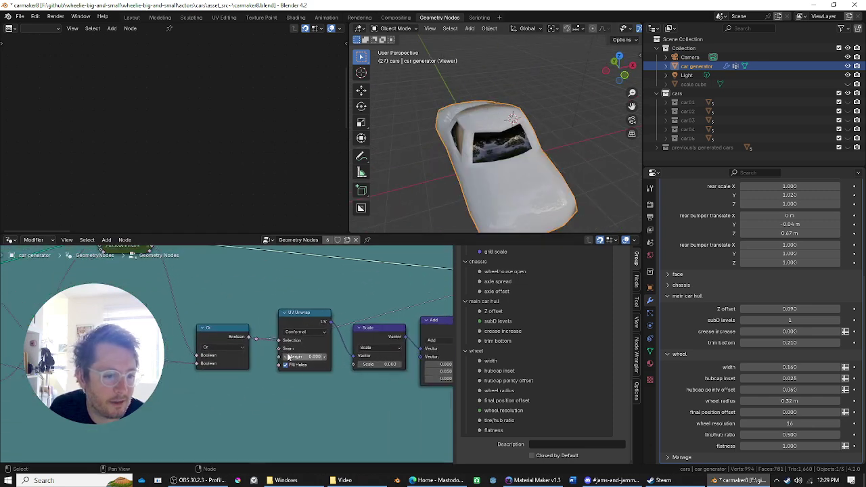
pyautogui.keyDown('ctrl'); pyautogui.scroll(4, 343, 364); pyautogui.keyUp('ctrl')
pyautogui.moveTo(212, 353); pyautogui.dragTo(314, 366, button='middle')
pyautogui.moveTo(233, 368); pyautogui.dragTo(229, 375)
pyautogui.moveTo(284, 366)
pyautogui.mouseDown()
pyautogui.moveTo(274, 374)
pyautogui.moveTo(288, 381)
pyautogui.mouseUp()
pyautogui.moveTo(210, 385); pyautogui.dragTo(347, 377, button='middle')
pyautogui.moveTo(199, 361); pyautogui.dragTo(207, 347)
pyautogui.moveTo(290, 349); pyautogui.dragTo(308, 356)
pyautogui.moveTo(356, 384); pyautogui.dragTo(81, 398, button='middle')
pyautogui.moveTo(359, 294); pyautogui.dragTo(238, 339, button='middle')
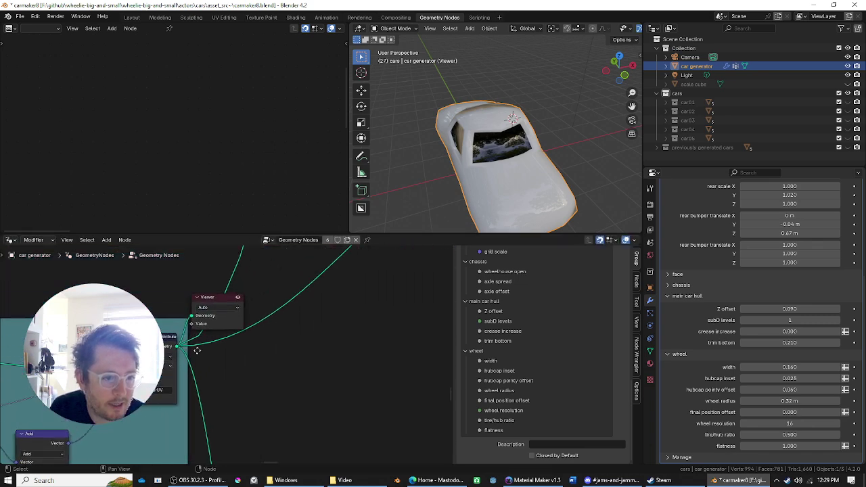
# Preview the Separate Geometry node in the position face frame.
pyautogui.moveTo(343, 359); pyautogui.dragTo(240, 367, button='middle')
pyautogui.scroll(-10, 245, 373)
pyautogui.moveTo(266, 300); pyautogui.dragTo(191, 424, button='middle')
pyautogui.scroll(-6, 214, 324)
pyautogui.moveTo(232, 283); pyautogui.dragTo(236, 333, button='middle')
pyautogui.scroll(-4, 234, 406)
pyautogui.scroll(7, 226, 324)
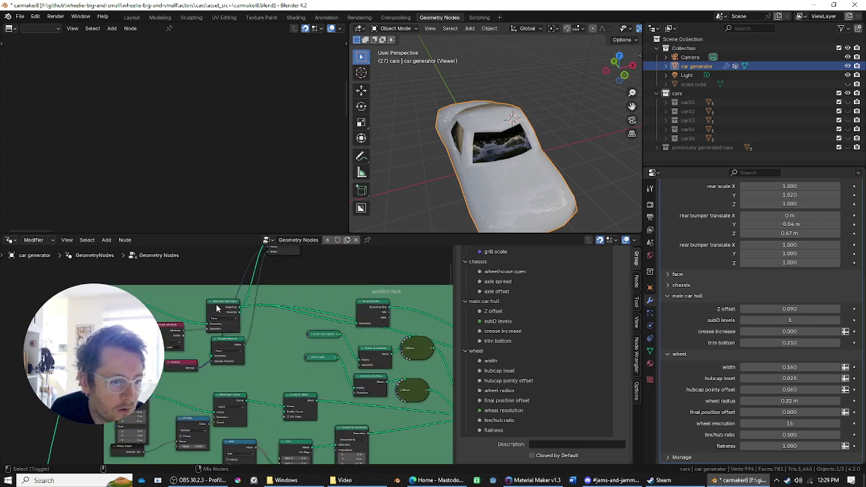
pyautogui.keyDown('ctrl'); pyautogui.keyDown('shift'); pyautogui.click(229, 313); pyautogui.keyUp('shift'); pyautogui.keyUp('ctrl')
# Examine the position face frame's nodes and the surrounding frames that its output feeds.
pyautogui.moveTo(311, 322); pyautogui.dragTo(179, 307, button='middle')
pyautogui.scroll(1, 359, 331)
pyautogui.scroll(-1, 234, 314)
pyautogui.moveTo(232, 312); pyautogui.dragTo(308, 345, button='middle')
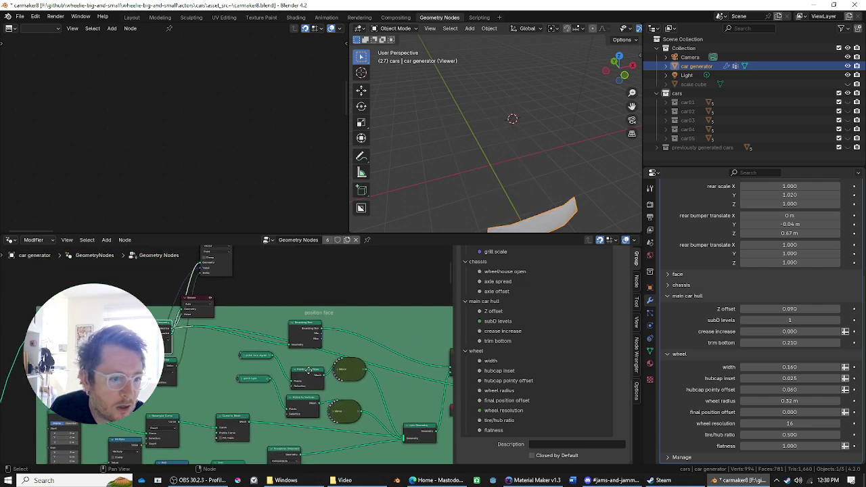
pyautogui.scroll(1, 312, 345)
pyautogui.moveTo(372, 336); pyautogui.dragTo(160, 305, button='middle')
pyautogui.moveTo(345, 294); pyautogui.dragTo(232, 303, button='middle')
pyautogui.moveTo(563, 163); pyautogui.dragTo(535, 128, button='middle')
pyautogui.scroll(-5, 301, 303)
pyautogui.moveTo(301, 304); pyautogui.dragTo(347, 274, button='middle')
pyautogui.scroll(4, 467, 196)
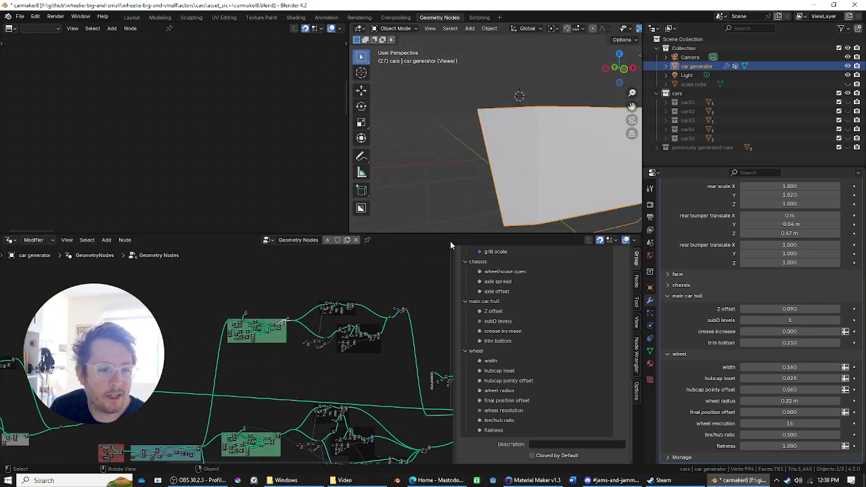
pyautogui.moveTo(409, 264); pyautogui.dragTo(298, 279, button='middle')
pyautogui.scroll(2, 227, 327)
pyautogui.moveTo(225, 328); pyautogui.dragTo(233, 317, button='middle')
pyautogui.scroll(8, 321, 322)
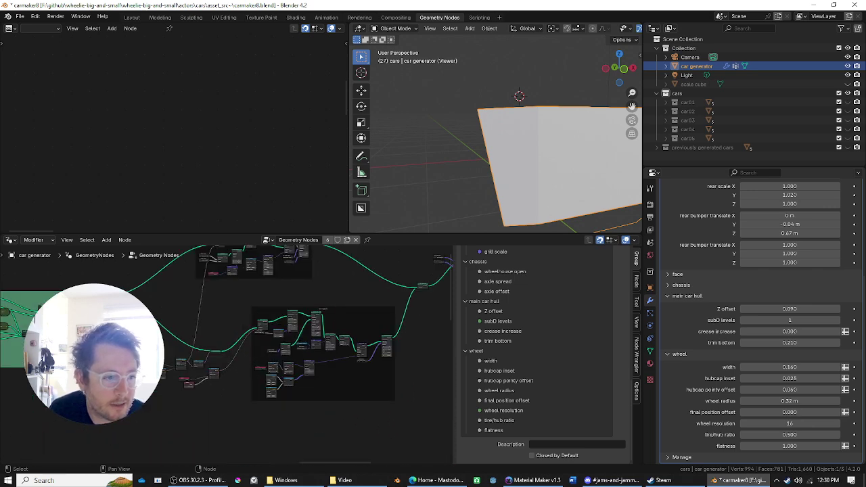
# Delete the Viewer node to show the complete car and view its front end.
pyautogui.click(317, 300)
pyautogui.press('x')
pyautogui.scroll(-4, 442, 112)
pyautogui.moveTo(447, 114); pyautogui.dragTo(507, 145, button='middle')
pyautogui.keyDown('shift'); pyautogui.moveTo(601, 199); pyautogui.dragTo(497, 157, button='middle'); pyautogui.keyUp('shift')
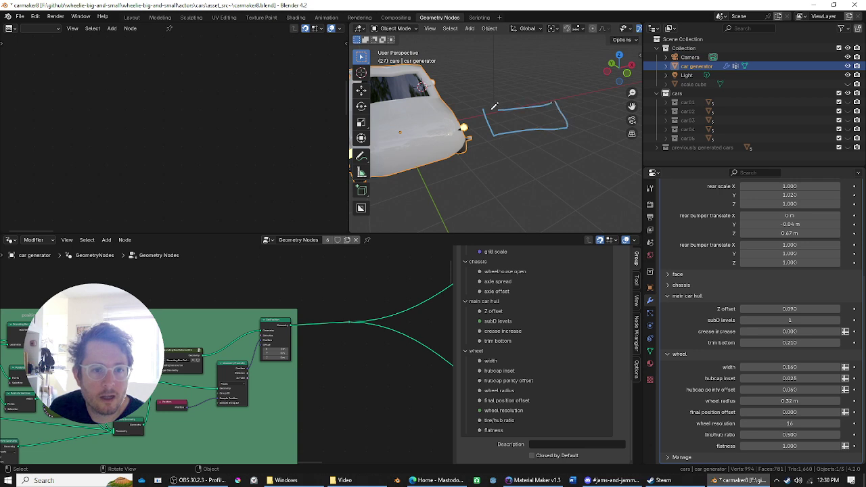
pyautogui.moveTo(502, 131)
pyautogui.mouseDown(button='middle')
pyautogui.moveTo(394, 172)
pyautogui.moveTo(448, 180)
pyautogui.moveTo(505, 132)
pyautogui.mouseUp(button='middle')
pyautogui.moveTo(416, 164); pyautogui.dragTo(427, 139, button='middle')
pyautogui.scroll(7, 429, 139)
pyautogui.moveTo(463, 107)
pyautogui.keyDown('shift'); pyautogui.mouseDown(button='middle')
pyautogui.moveTo(513, 178)
pyautogui.moveTo(490, 161)
pyautogui.moveTo(474, 117)
pyautogui.mouseUp(button='middle'); pyautogui.keyUp('shift')
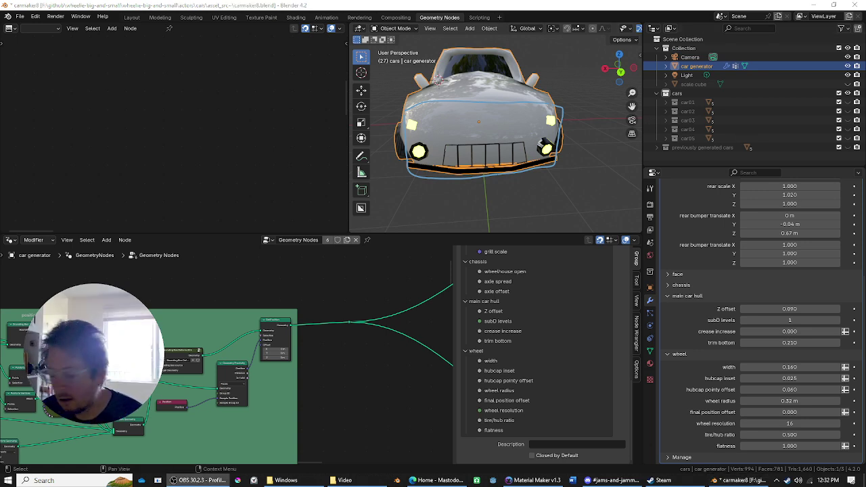
# Preview the Bounding Box node in the upper position face frame.
pyautogui.moveTo(339, 352)
pyautogui.mouseDown(button='middle')
pyautogui.moveTo(375, 347)
pyautogui.moveTo(344, 340)
pyautogui.mouseUp(button='middle')
pyautogui.scroll(-1, 344, 340)
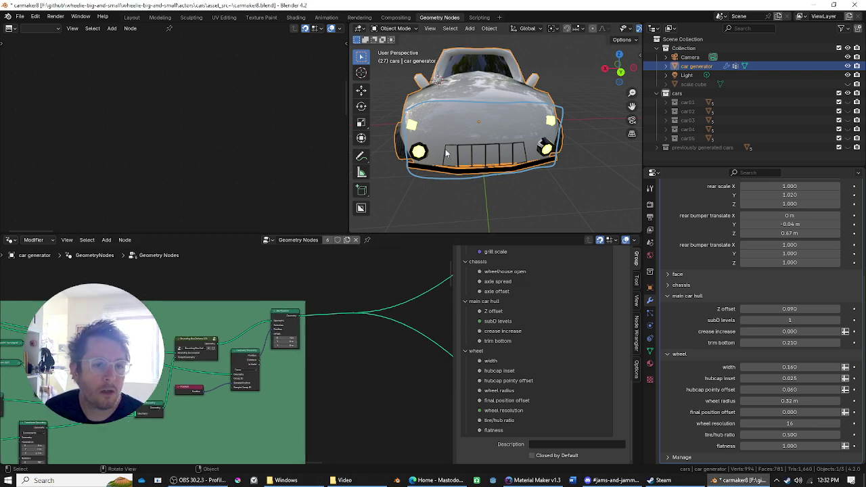
pyautogui.moveTo(444, 151)
pyautogui.mouseDown(button='middle')
pyautogui.moveTo(413, 172)
pyautogui.moveTo(460, 146)
pyautogui.mouseUp(button='middle')
pyautogui.scroll(-5, 205, 341)
pyautogui.moveTo(193, 365); pyautogui.dragTo(361, 377, button='middle')
pyautogui.scroll(5, 360, 389)
pyautogui.moveTo(437, 356); pyautogui.dragTo(337, 321, button='middle')
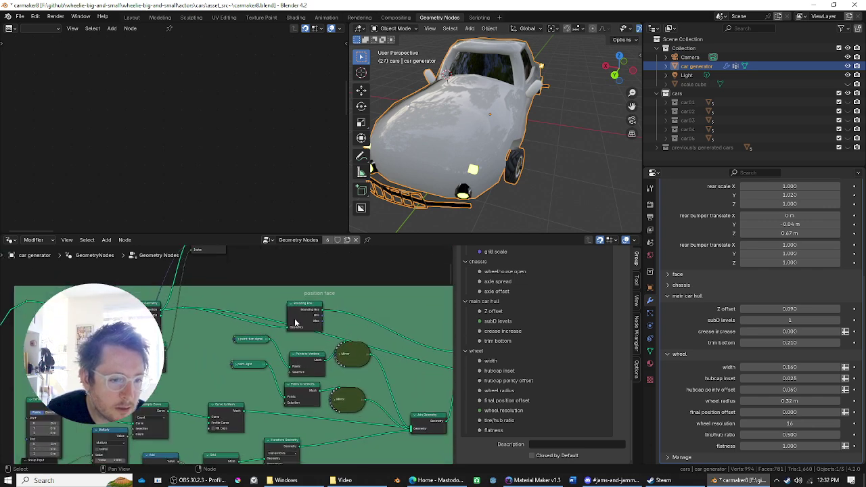
pyautogui.scroll(-2, 282, 300)
pyautogui.keyDown('ctrl'); pyautogui.keyDown('shift'); pyautogui.click(288, 317); pyautogui.keyUp('shift'); pyautogui.keyUp('ctrl')
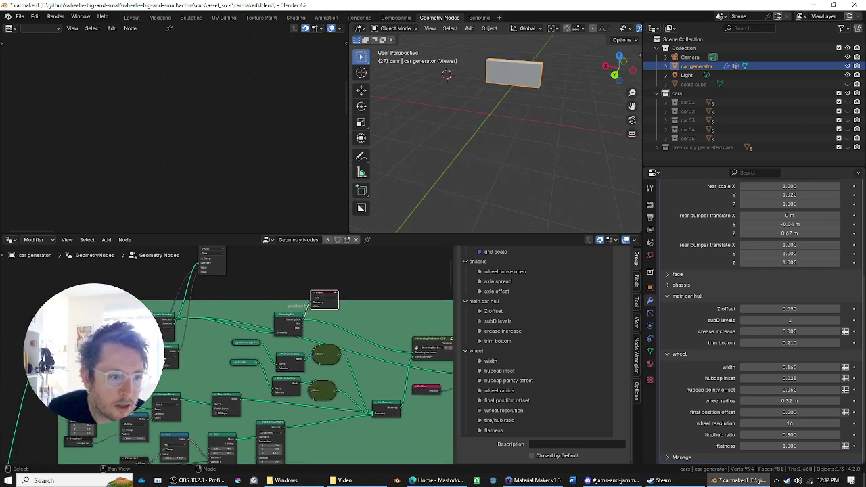
# Preview the Separate Geometry node that supplies the upper frame's Bounding Box node.
pyautogui.keyDown('ctrl'); pyautogui.keyDown('shift'); pyautogui.click(180, 327); pyautogui.keyUp('shift'); pyautogui.keyUp('ctrl')
pyautogui.scroll(2, 230, 324)
pyautogui.moveTo(488, 138); pyautogui.dragTo(474, 139, button='middle')
pyautogui.scroll(-6, 242, 456)
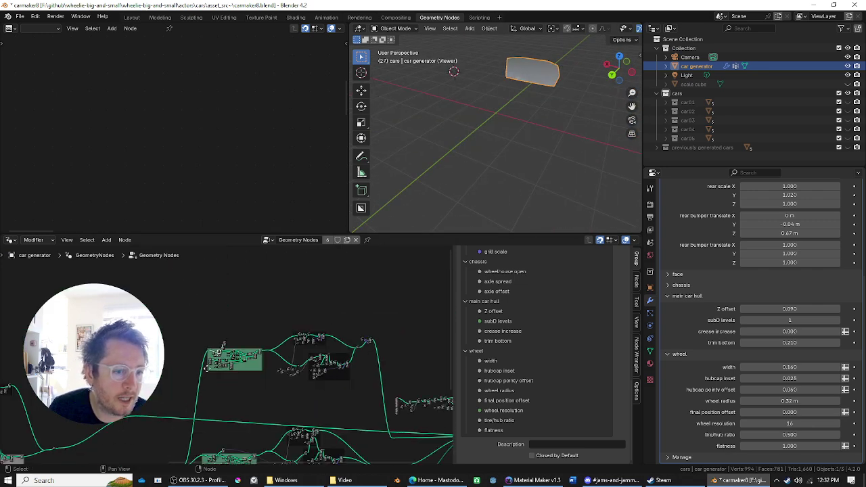
# Preview the Separate Geometry node and its Bounding Box node in the lower position face frame.
pyautogui.scroll(12, 258, 305)
pyautogui.moveTo(333, 274); pyautogui.dragTo(233, 379, button='middle')
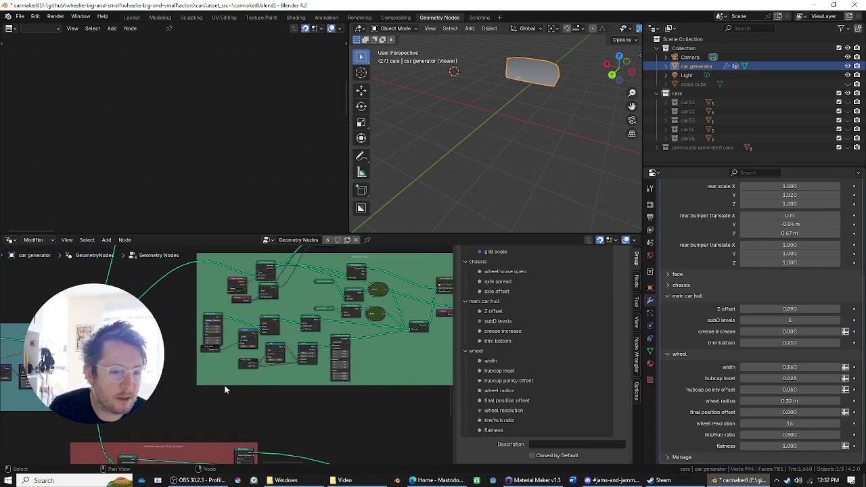
pyautogui.scroll(3, 234, 378)
pyautogui.scroll(2, 316, 355)
pyautogui.moveTo(316, 355); pyautogui.dragTo(234, 400, button='middle')
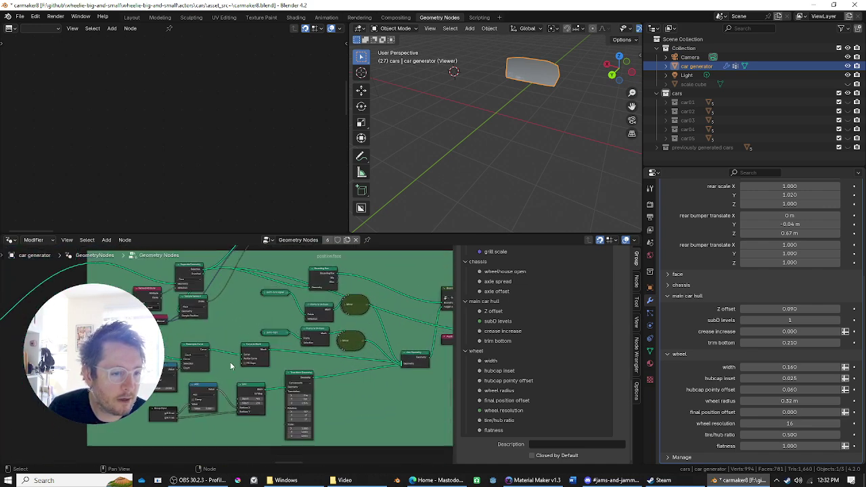
pyautogui.keyDown('ctrl'); pyautogui.keyDown('shift'); pyautogui.click(184, 273); pyautogui.keyUp('shift'); pyautogui.keyUp('ctrl')
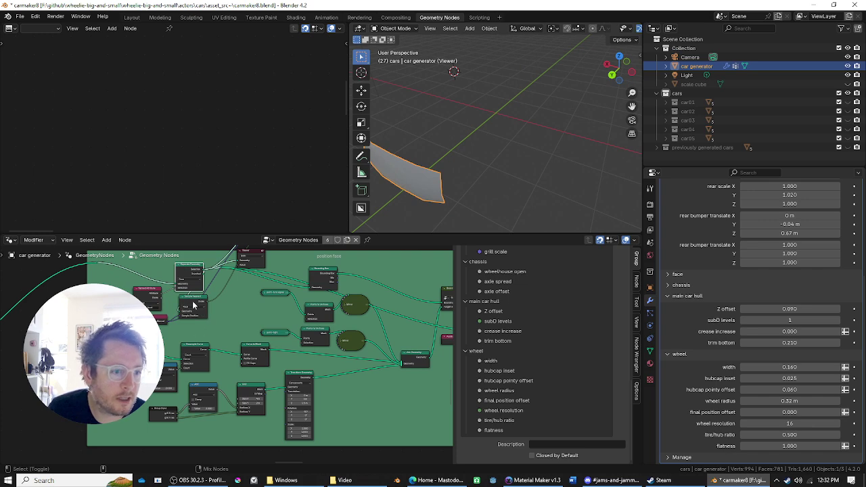
pyautogui.keyDown('ctrl'); pyautogui.keyDown('shift'); pyautogui.click(323, 274); pyautogui.keyUp('shift'); pyautogui.keyUp('ctrl')
pyautogui.keyDown('ctrl'); pyautogui.keyDown('shift'); pyautogui.click(323, 275); pyautogui.keyUp('shift'); pyautogui.keyUp('ctrl')
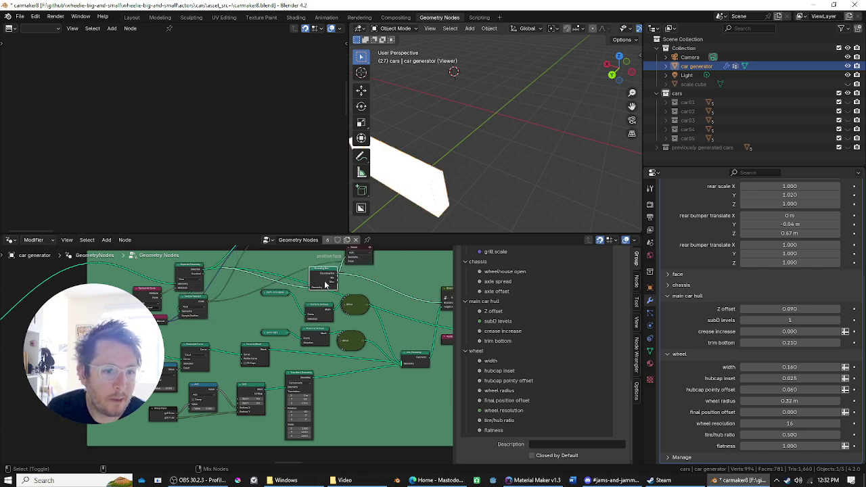
# Preview the upper Points to Vertices node in the position face frame.
pyautogui.keyDown('ctrl'); pyautogui.keyDown('shift'); pyautogui.click(318, 310); pyautogui.keyUp('shift'); pyautogui.keyUp('ctrl')
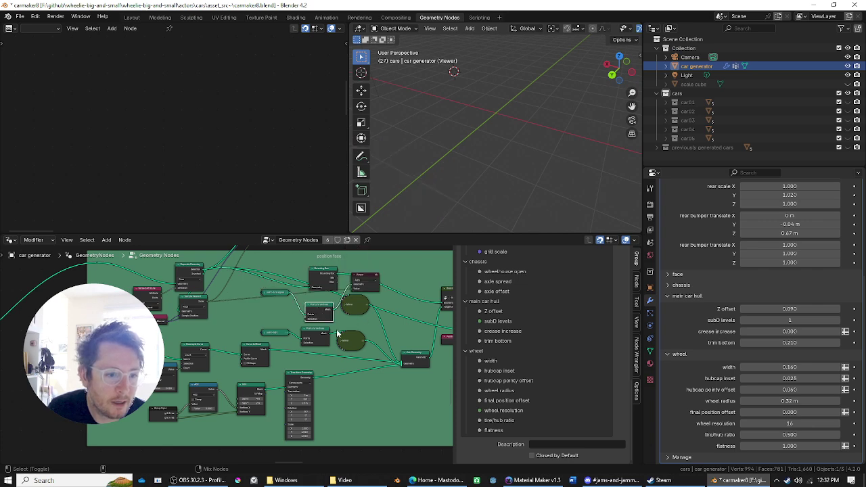
pyautogui.moveTo(299, 344); pyautogui.dragTo(209, 355, button='middle')
pyautogui.scroll(5, 210, 355)
pyautogui.moveTo(177, 281); pyautogui.dragTo(177, 329)
pyautogui.moveTo(171, 343); pyautogui.dragTo(224, 310, button='middle')
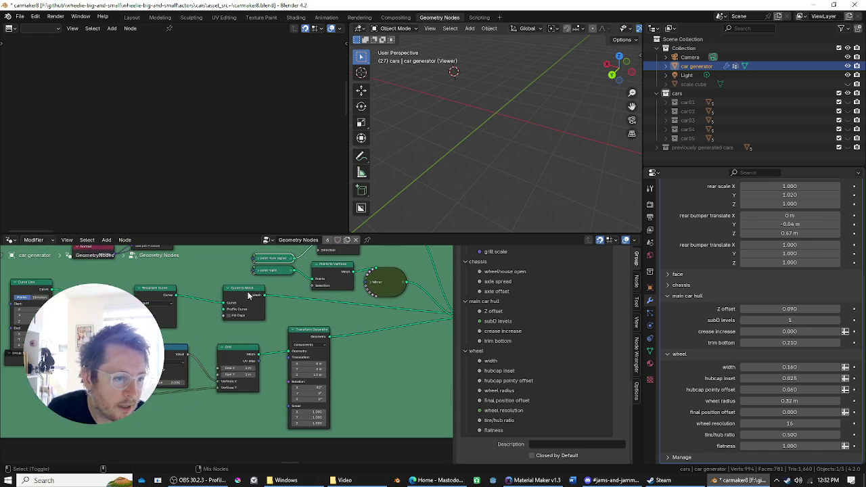
# Preview the Curve to Mesh node and the Grid node in the position face frame, viewing the grid from above.
pyautogui.keyDown('ctrl'); pyautogui.keyDown('shift'); pyautogui.click(249, 295); pyautogui.keyUp('shift'); pyautogui.keyUp('ctrl')
pyautogui.scroll(-1, 483, 156)
pyautogui.scroll(2, 283, 349)
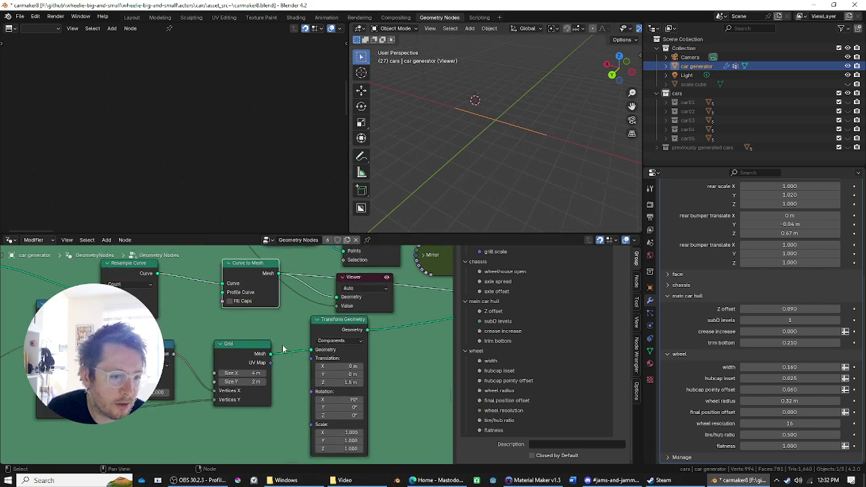
pyautogui.keyDown('ctrl'); pyautogui.keyDown('shift'); pyautogui.click(248, 363); pyautogui.keyUp('shift'); pyautogui.keyUp('ctrl')
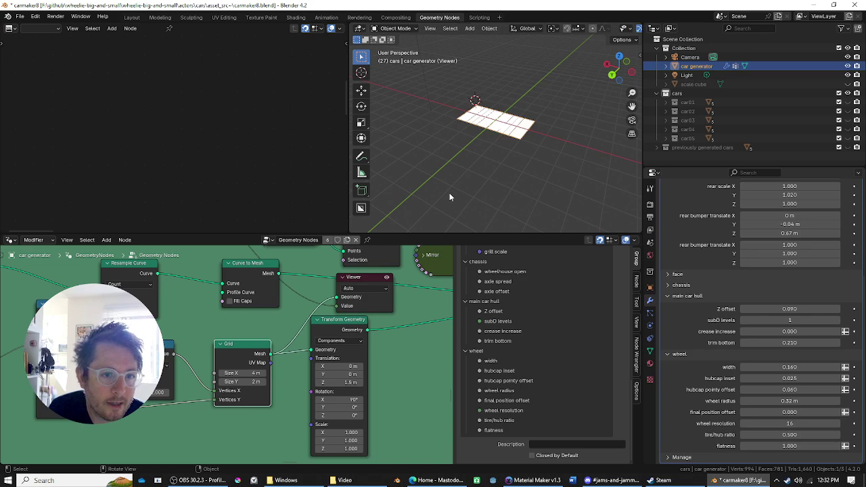
pyautogui.scroll(2, 450, 193)
pyautogui.moveTo(455, 192); pyautogui.dragTo(467, 101, button='middle')
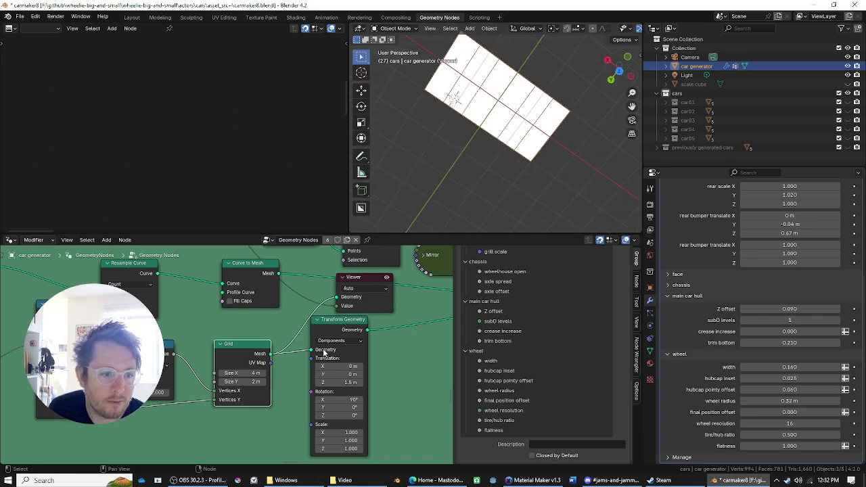
# Preview the Join Geometry node in the position face frame, and turn its preview off to show the whole car.
pyautogui.scroll(-4, 326, 344)
pyautogui.scroll(3, 277, 351)
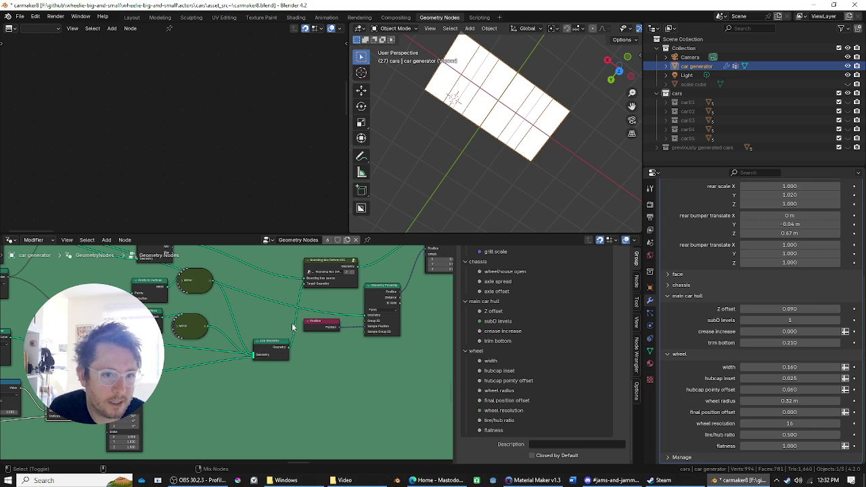
pyautogui.keyDown('ctrl'); pyautogui.keyDown('shift'); pyautogui.click(280, 344); pyautogui.keyUp('shift'); pyautogui.keyUp('ctrl')
pyautogui.moveTo(280, 344); pyautogui.dragTo(161, 399, button='middle')
pyautogui.scroll(1, 161, 399)
pyautogui.moveTo(524, 129); pyautogui.dragTo(492, 71, button='middle')
pyautogui.scroll(-5, 434, 152)
pyautogui.scroll(1, 227, 352)
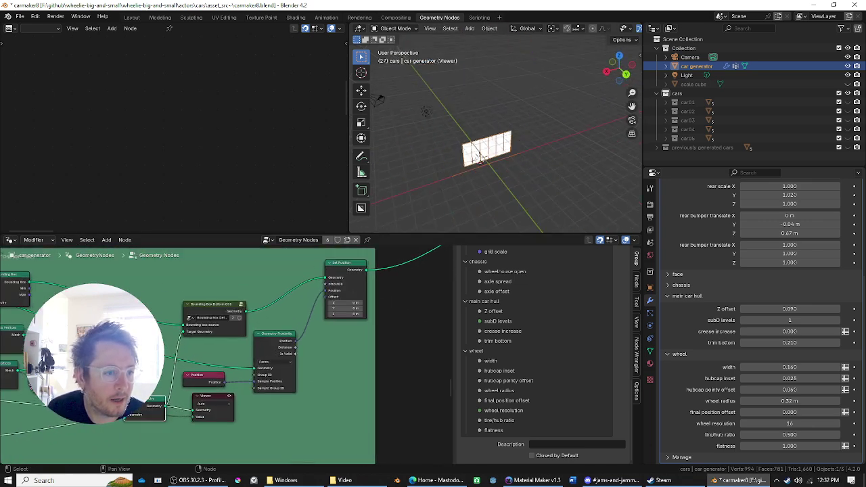
pyautogui.moveTo(391, 120); pyautogui.dragTo(383, 103, button='middle')
pyautogui.moveTo(78, 311); pyautogui.dragTo(182, 312, button='middle')
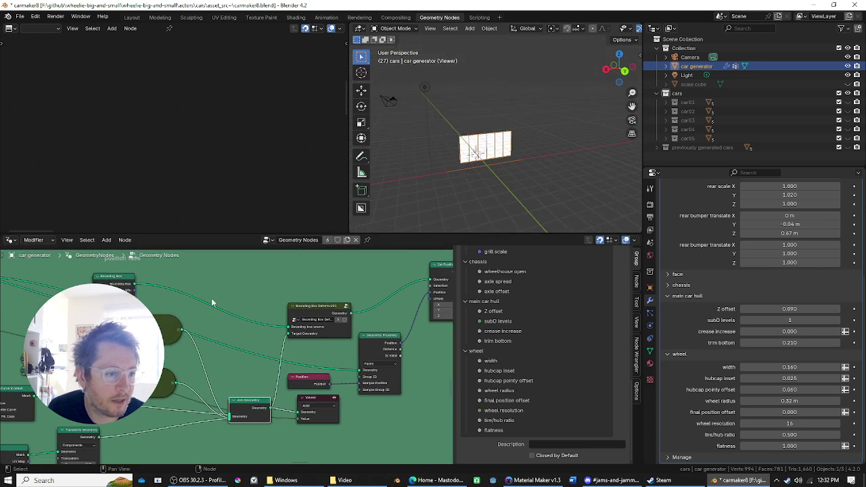
pyautogui.click(334, 398)
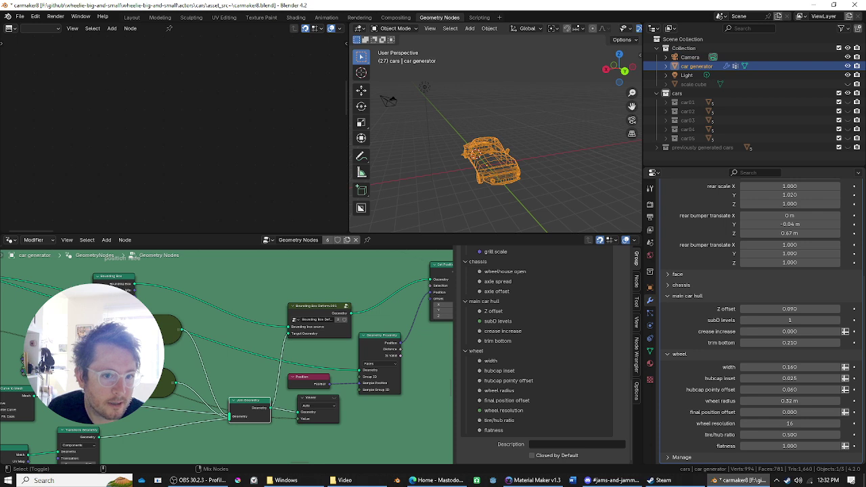
# Preview the upper Points to Vertices node and the Geometry Proximity node in the position face frame.
pyautogui.keyDown('ctrl'); pyautogui.keyDown('shift'); pyautogui.click(113, 315); pyautogui.keyUp('shift'); pyautogui.keyUp('ctrl')
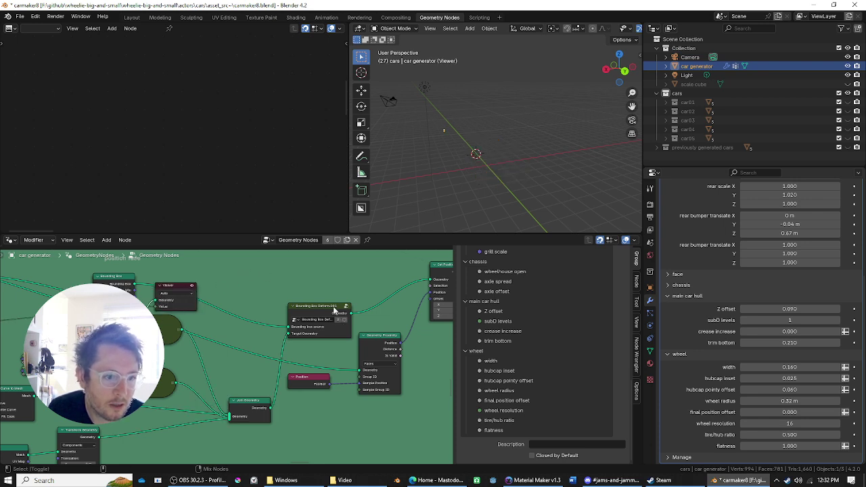
pyautogui.keyDown('ctrl'); pyautogui.keyDown('shift'); pyautogui.click(384, 346); pyautogui.keyUp('shift'); pyautogui.keyUp('ctrl')
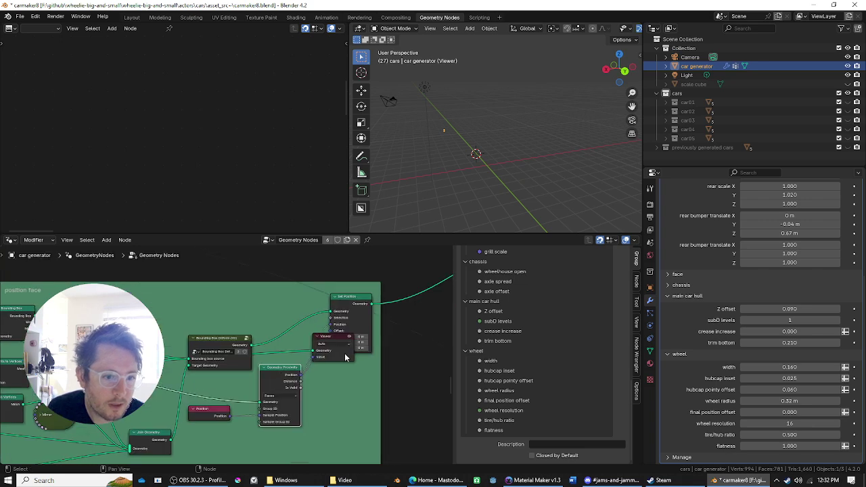
# Preview the Set Position node that outputs the position face frame and view the curved grid from another angle.
pyautogui.keyDown('ctrl'); pyautogui.keyDown('shift'); pyautogui.click(348, 297); pyautogui.keyUp('shift'); pyautogui.keyUp('ctrl')
pyautogui.moveTo(540, 177); pyautogui.dragTo(587, 158, button='middle')
pyautogui.scroll(3, 223, 310)
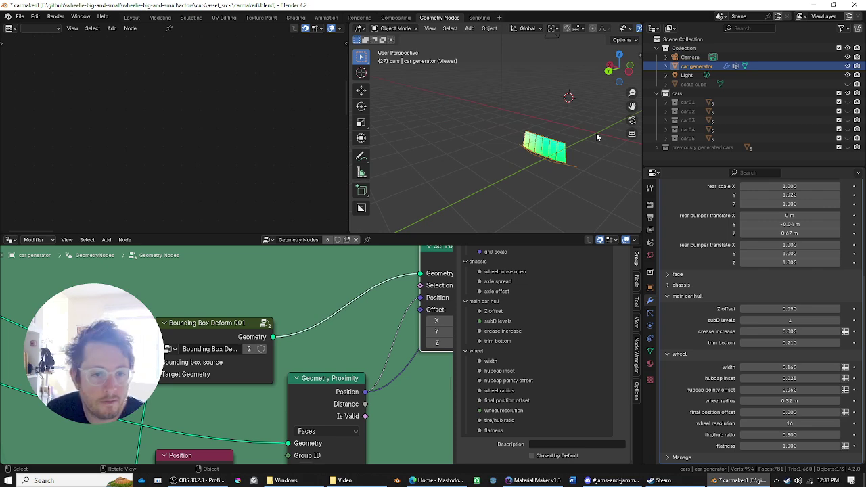
pyautogui.moveTo(446, 252); pyautogui.dragTo(350, 286, button='middle')
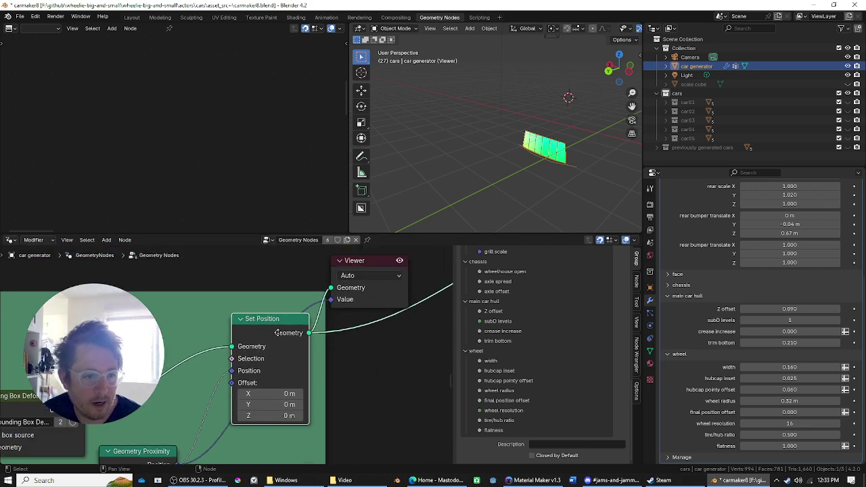
# Move the Position input node closer to the Geometry Proximity node in the position face frame.
pyautogui.moveTo(210, 429); pyautogui.dragTo(259, 250, button='middle')
pyautogui.scroll(-1, 240, 410)
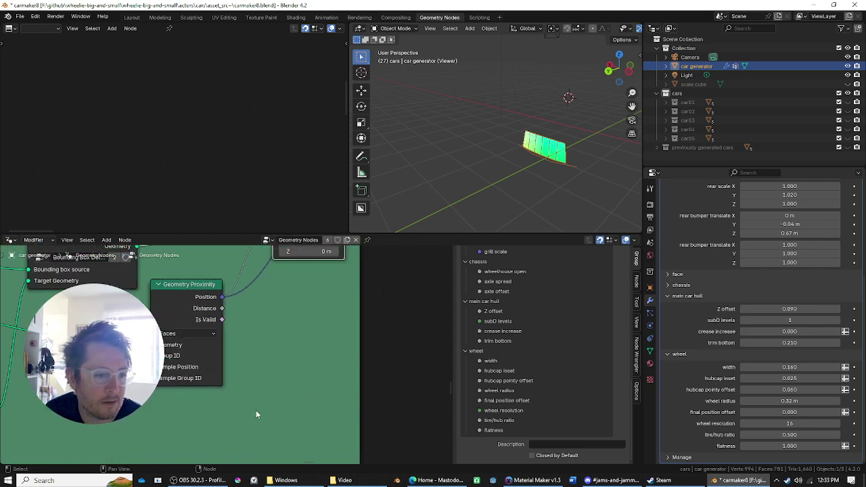
pyautogui.scroll(-1, 241, 410)
pyautogui.moveTo(241, 410); pyautogui.dragTo(344, 416, button='middle')
pyautogui.moveTo(158, 376); pyautogui.dragTo(185, 387)
pyautogui.scroll(-2, 168, 387)
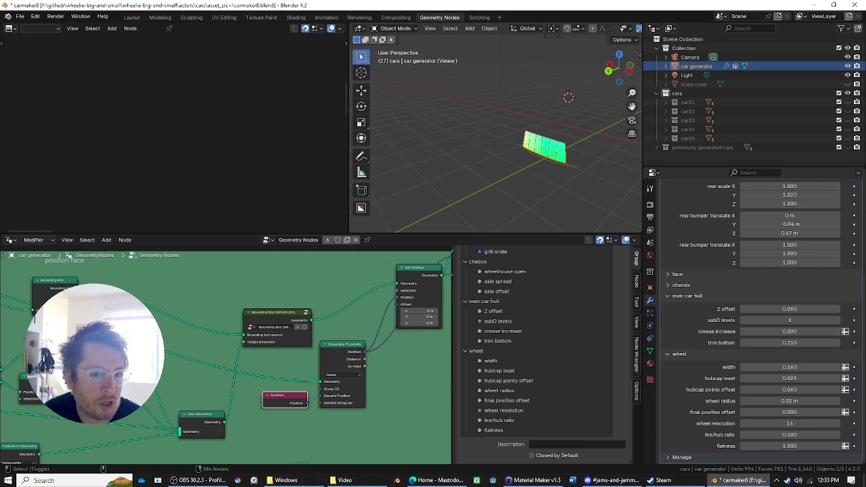
# Preview the upper Mirror node in the position face frame, and return the preview to the Set Position node.
pyautogui.keyDown('ctrl'); pyautogui.keyDown('shift'); pyautogui.click(116, 332); pyautogui.keyUp('shift'); pyautogui.keyUp('ctrl')
pyautogui.moveTo(332, 389); pyautogui.dragTo(279, 366, button='middle')
pyautogui.scroll(2, 228, 368)
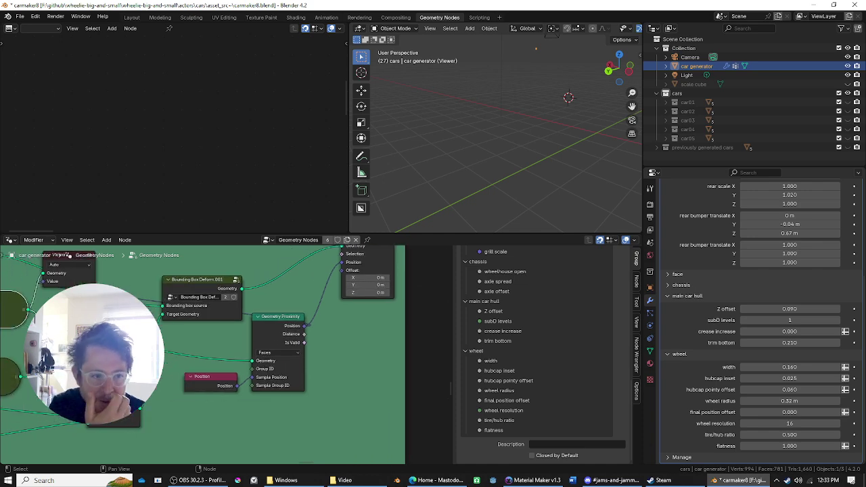
pyautogui.scroll(-4, 203, 335)
pyautogui.moveTo(169, 369); pyautogui.dragTo(84, 377, button='middle')
pyautogui.scroll(3, 210, 315)
pyautogui.keyDown('ctrl'); pyautogui.keyDown('shift'); pyautogui.click(210, 314); pyautogui.keyUp('shift'); pyautogui.keyUp('ctrl')
# Preview the Curve to Mesh node and the Transform Geometry node in the bumper frame.
pyautogui.scroll(-5, 363, 328)
pyautogui.moveTo(349, 412); pyautogui.dragTo(146, 406, button='middle')
pyautogui.scroll(-4, 216, 379)
pyautogui.moveTo(352, 254); pyautogui.dragTo(262, 339, button='middle')
pyautogui.scroll(6, 263, 338)
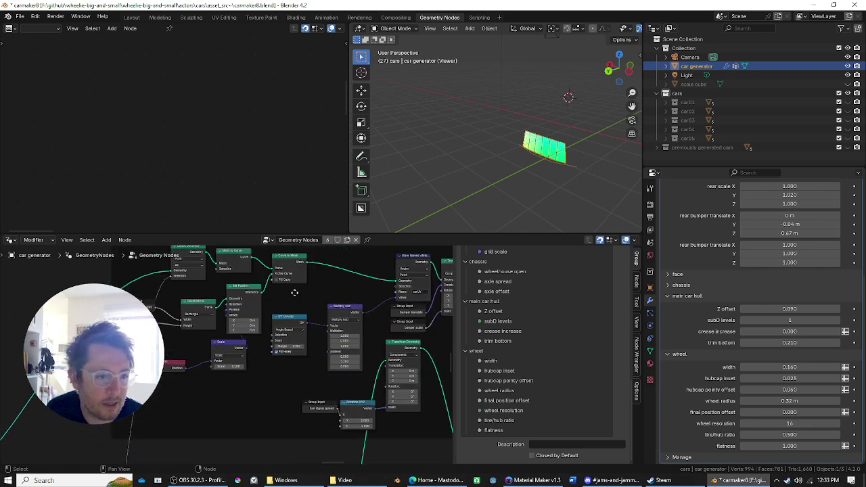
pyautogui.keyDown('ctrl'); pyautogui.keyDown('shift'); pyautogui.click(399, 302); pyautogui.keyUp('shift'); pyautogui.keyUp('ctrl')
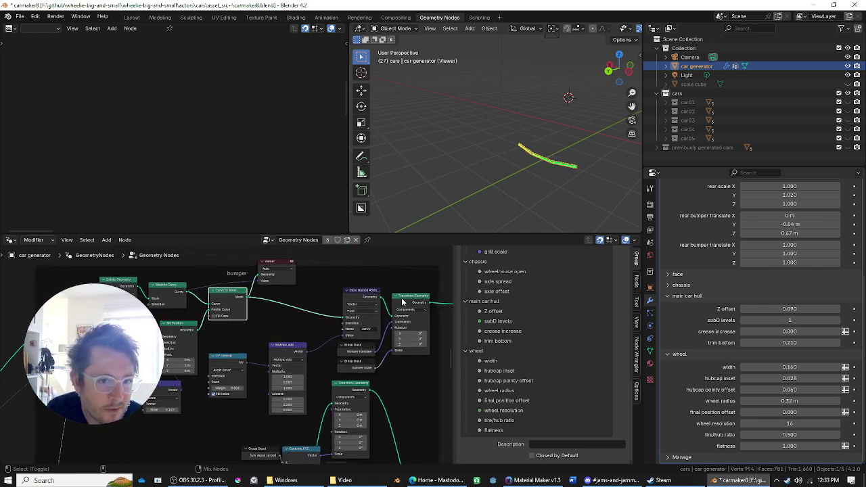
pyautogui.moveTo(372, 364); pyautogui.dragTo(318, 361, button='middle')
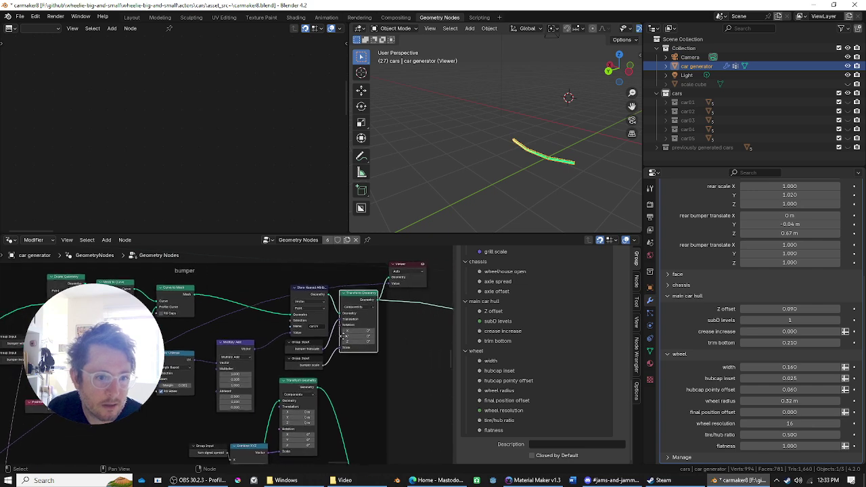
# Preview the Transform Geometry node that outputs the turn signals frame and view the two signals up close.
pyautogui.click(406, 282)
pyautogui.press('x')
pyautogui.moveTo(399, 365); pyautogui.dragTo(377, 227, button='middle')
pyautogui.moveTo(360, 402); pyautogui.dragTo(195, 305, button='middle')
pyautogui.moveTo(304, 340); pyautogui.dragTo(157, 320, button='middle')
pyautogui.hotkey('ctrl', 'z')
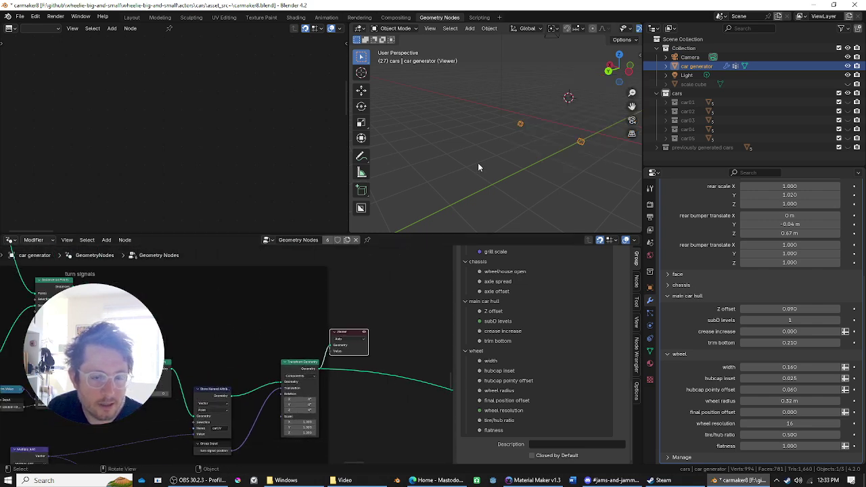
pyautogui.scroll(3, 479, 163)
pyautogui.keyDown('shift'); pyautogui.moveTo(547, 197); pyautogui.dragTo(448, 200, button='middle'); pyautogui.keyUp('shift')
pyautogui.moveTo(513, 202); pyautogui.dragTo(487, 215, button='middle')
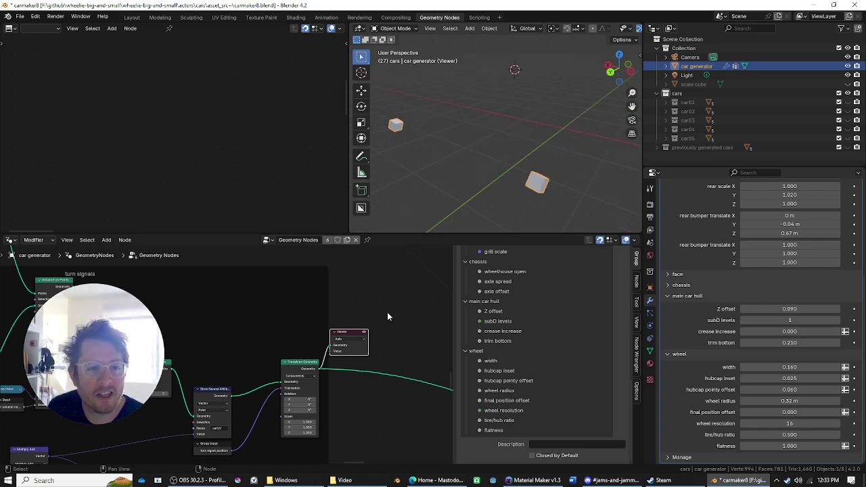
# Preview the Realize Instances node in the headlights frame and view the headlights in wireframe.
pyautogui.scroll(-6, 379, 323)
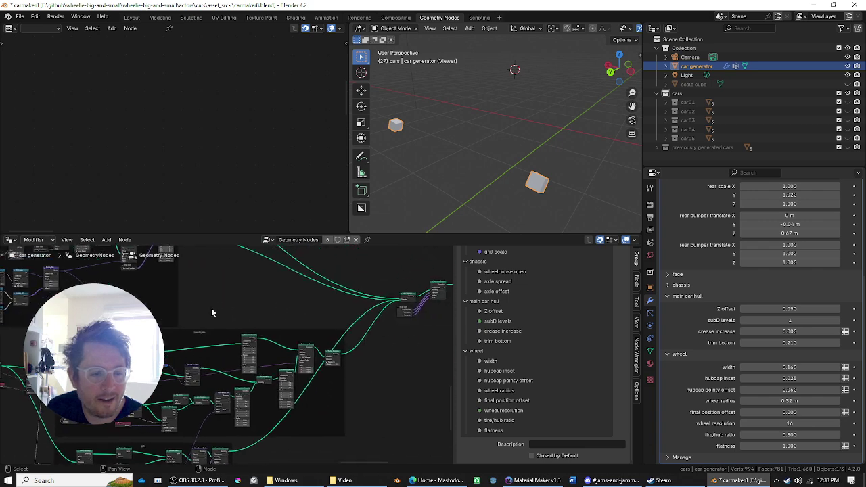
pyautogui.scroll(1, 207, 311)
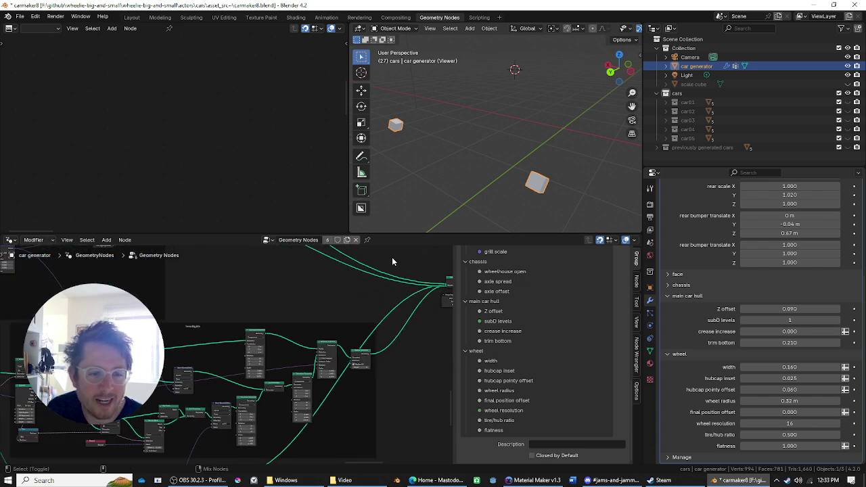
pyautogui.moveTo(426, 177)
pyautogui.mouseDown(button='middle')
pyautogui.moveTo(452, 161)
pyautogui.moveTo(434, 185)
pyautogui.mouseUp(button='middle')
pyautogui.scroll(4, 336, 363)
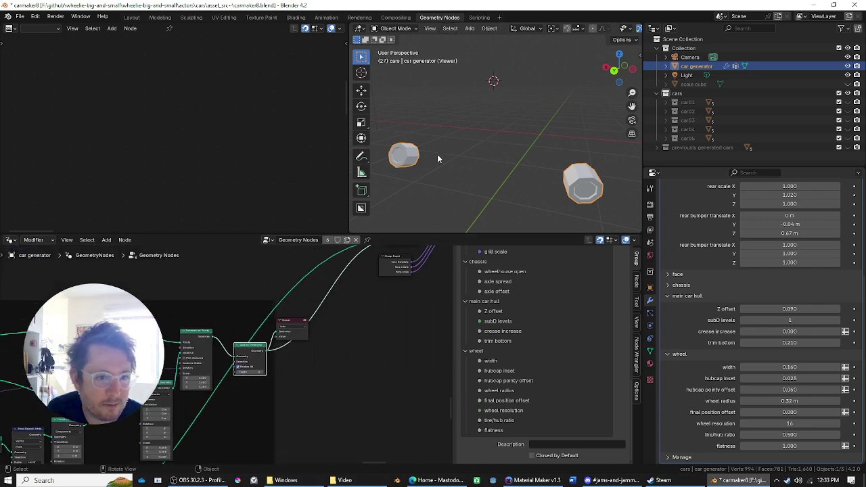
pyautogui.scroll(-4, 440, 162)
pyautogui.hotkey('shift', 'z')
pyautogui.moveTo(463, 214); pyautogui.dragTo(470, 48, button='middle')
pyautogui.scroll(2, 296, 309)
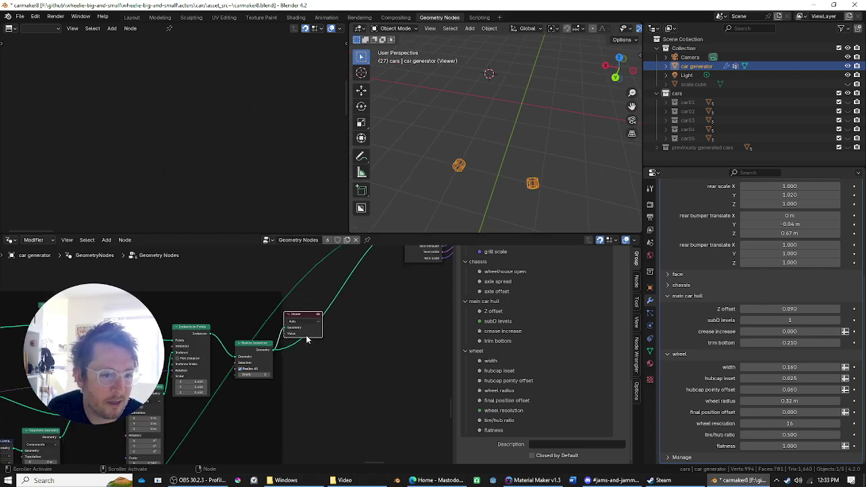
# Delete the Viewer node and switch back to shaded display to view the complete car's front end.
pyautogui.press('x')
pyautogui.moveTo(260, 385)
pyautogui.mouseDown(button='middle')
pyautogui.moveTo(261, 336)
pyautogui.moveTo(321, 304)
pyautogui.moveTo(342, 306)
pyautogui.mouseUp(button='middle')
pyautogui.hotkey('shift', 'z')
pyautogui.moveTo(520, 147); pyautogui.dragTo(506, 102, button='middle')
pyautogui.scroll(-4, 371, 291)
pyautogui.moveTo(371, 291); pyautogui.dragTo(184, 410, button='middle')
pyautogui.scroll(1, 184, 411)
pyautogui.moveTo(514, 152); pyautogui.dragTo(520, 133, button='middle')
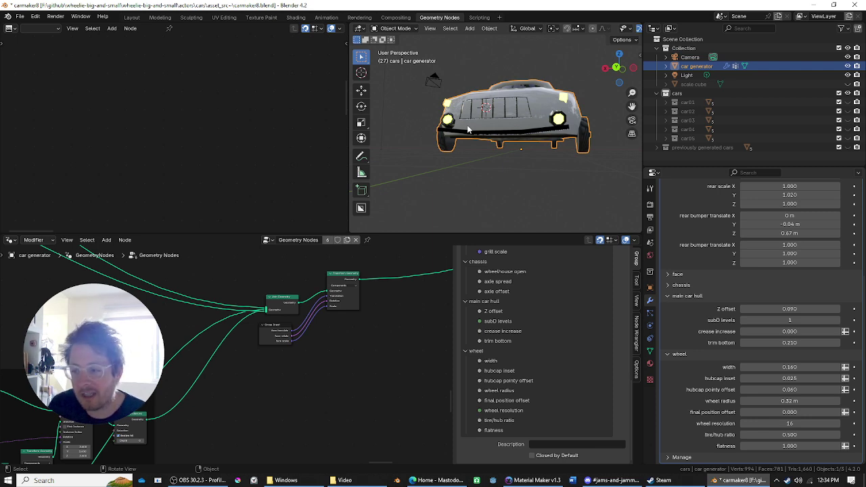
# Preview the final Transform Geometry node that outputs the joined bumper, grille, headlights and turn signals.
pyautogui.moveTo(346, 337); pyautogui.dragTo(221, 409, button='middle')
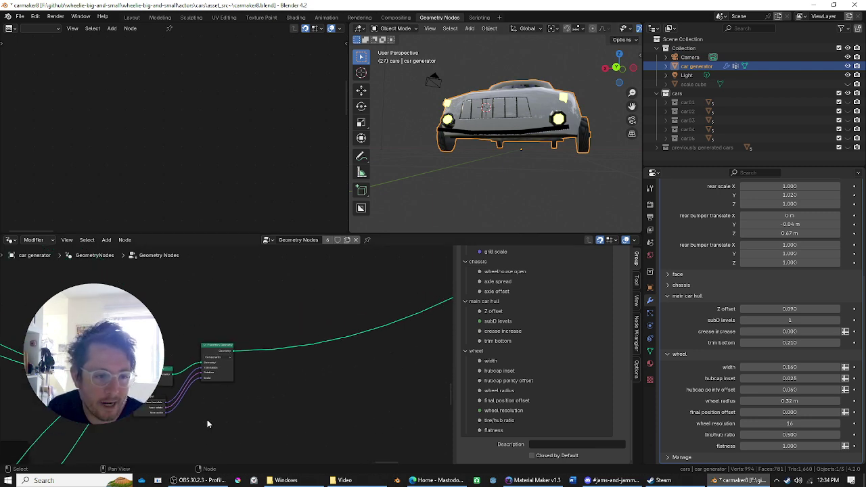
pyautogui.keyDown('ctrl'); pyautogui.keyDown('shift'); pyautogui.click(220, 349); pyautogui.keyUp('shift'); pyautogui.keyUp('ctrl')
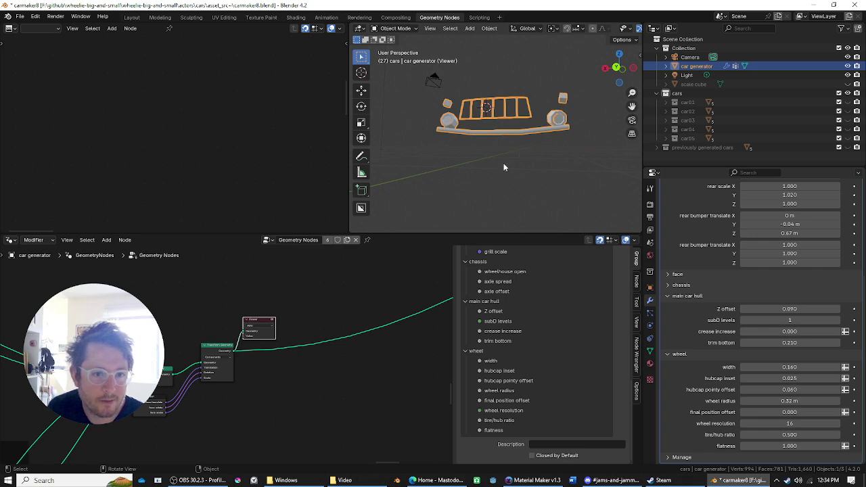
pyautogui.scroll(-6, 305, 322)
pyautogui.moveTo(333, 325); pyautogui.dragTo(72, 255, button='middle')
pyautogui.scroll(2, 167, 283)
pyautogui.moveTo(255, 332); pyautogui.dragTo(430, 263, button='middle')
pyautogui.scroll(3, 290, 386)
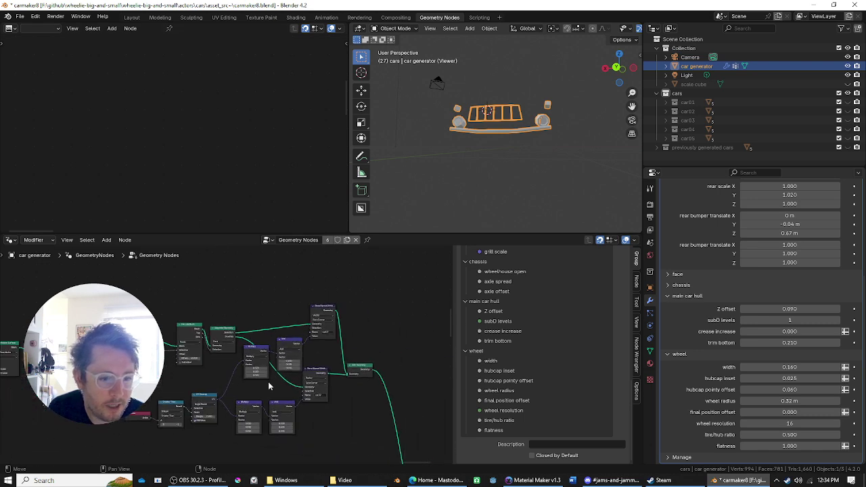
pyautogui.moveTo(459, 115); pyautogui.dragTo(386, 124, button='middle')
pyautogui.moveTo(516, 73); pyautogui.dragTo(399, 130, button='middle')
# Examine the Subdivision Surface, Set Shade Smooth, Extrude Mesh and Scale Elements nodes that build the body and windows.
pyautogui.scroll(1, 232, 344)
pyautogui.moveTo(98, 410); pyautogui.dragTo(334, 383, button='middle')
pyautogui.scroll(3, 261, 369)
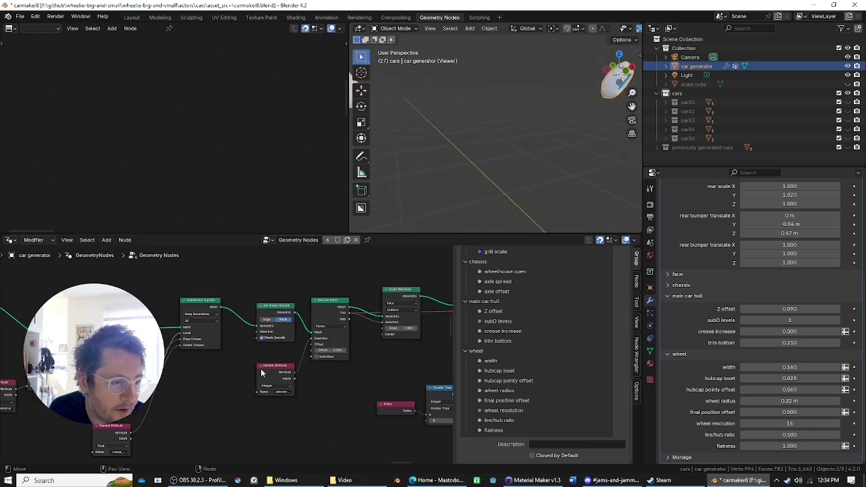
pyautogui.moveTo(224, 363); pyautogui.dragTo(122, 345, button='middle')
pyautogui.scroll(5, 149, 339)
pyautogui.scroll(-5, 406, 114)
pyautogui.scroll(-8, 379, 361)
pyautogui.scroll(-4, 379, 359)
pyautogui.moveTo(406, 360); pyautogui.dragTo(166, 304, button='middle')
# Delete the Viewer node to show the complete car and examine the position face frame.
pyautogui.click(220, 268)
pyautogui.press('x')
pyautogui.scroll(-5, 310, 362)
pyautogui.moveTo(309, 362); pyautogui.dragTo(319, 251, button='middle')
pyautogui.moveTo(231, 287); pyautogui.dragTo(292, 325, button='middle')
pyautogui.scroll(-6, 216, 352)
pyautogui.moveTo(210, 353); pyautogui.dragTo(379, 338, button='middle')
pyautogui.scroll(4, 216, 359)
pyautogui.moveTo(213, 322); pyautogui.dragTo(289, 370, button='middle')
pyautogui.moveTo(138, 333); pyautogui.dragTo(277, 369, button='middle')
pyautogui.scroll(2, 277, 369)
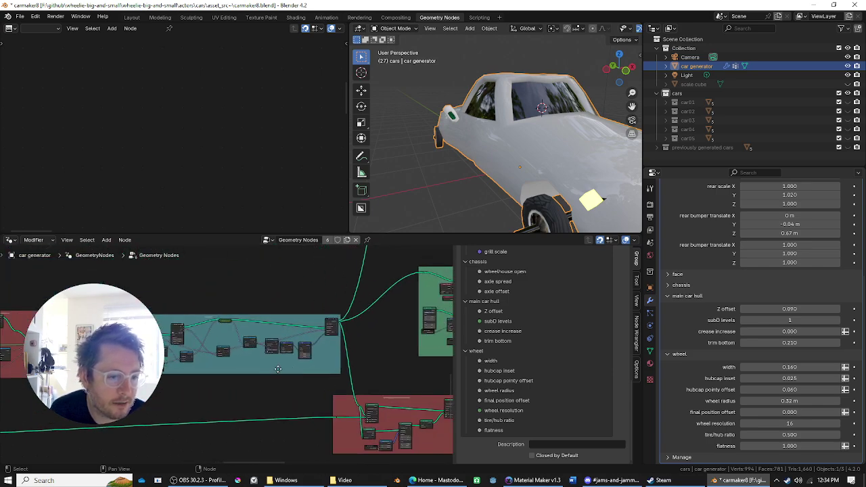
pyautogui.scroll(3, 240, 284)
pyautogui.moveTo(260, 329); pyautogui.dragTo(164, 336, button='middle')
pyautogui.moveTo(381, 306); pyautogui.dragTo(385, 403, button='middle')
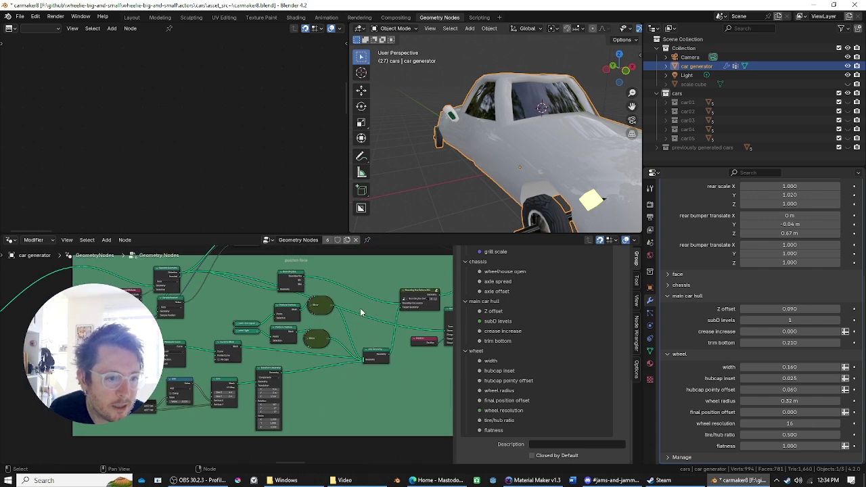
# Preview the last node of the lower grey frame in the node tree.
pyautogui.scroll(-7, 298, 311)
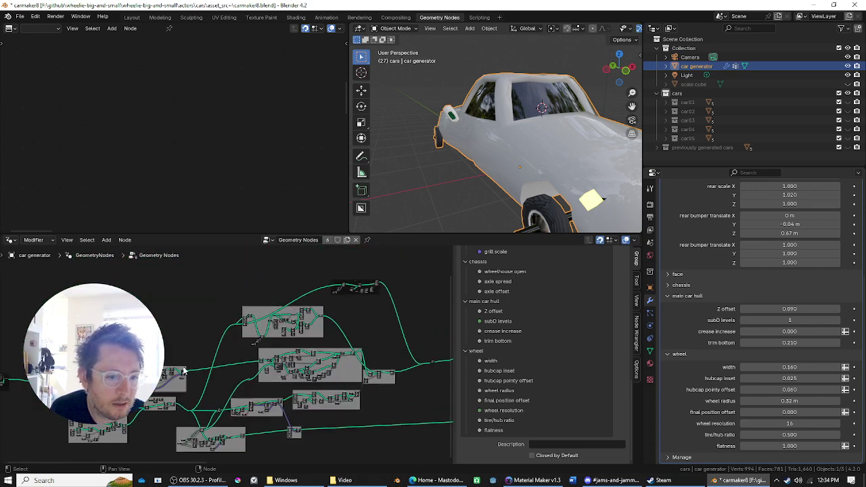
pyautogui.scroll(5, 306, 365)
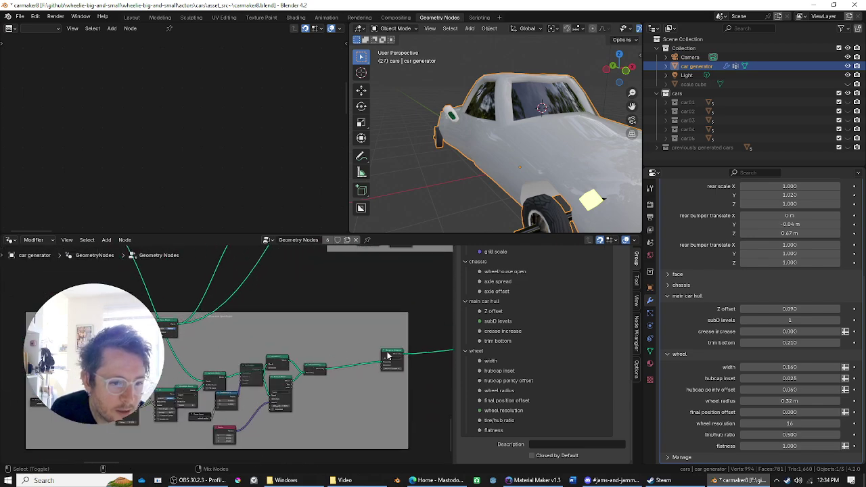
pyautogui.keyDown('ctrl'); pyautogui.keyDown('shift'); pyautogui.click(391, 355); pyautogui.keyUp('shift'); pyautogui.keyUp('ctrl')
pyautogui.scroll(-8, 386, 353)
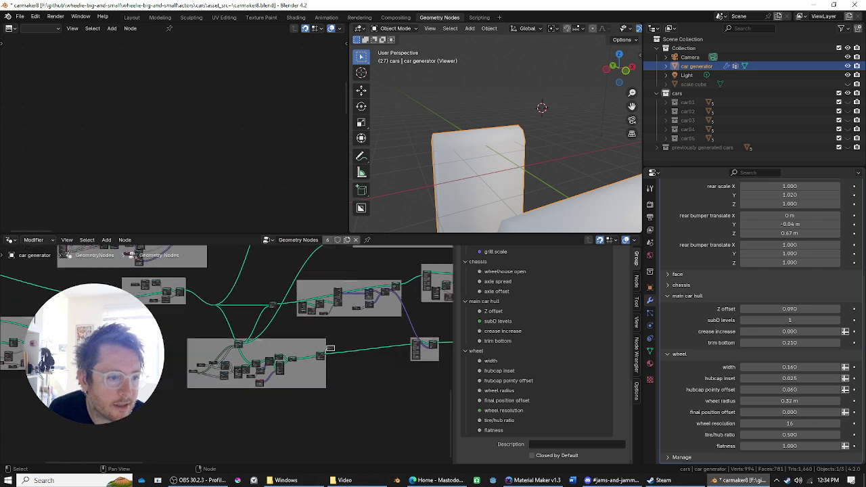
# Preview the Curve Circle node at the start of the lower grey frame.
pyautogui.moveTo(201, 352); pyautogui.dragTo(282, 339, button='middle')
pyautogui.scroll(4, 215, 338)
pyautogui.moveTo(430, 339); pyautogui.dragTo(227, 346, button='middle')
pyautogui.scroll(5, 230, 349)
pyautogui.scroll(2, 212, 343)
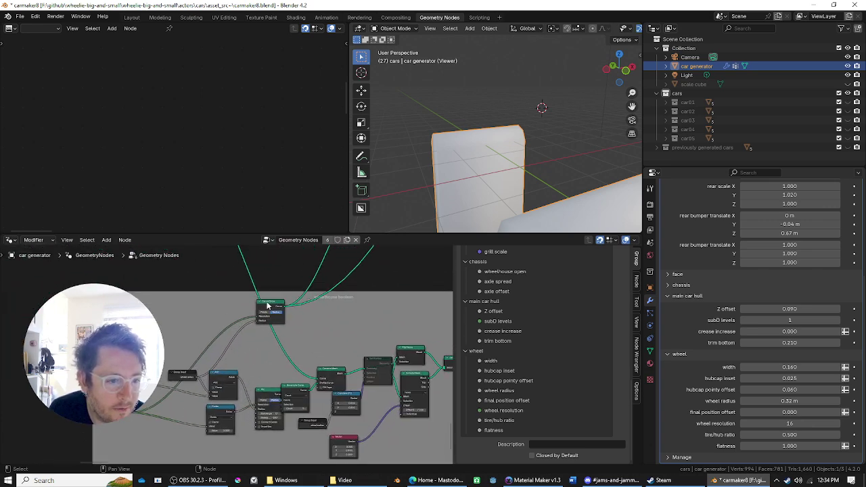
pyautogui.keyDown('ctrl'); pyautogui.keyDown('shift'); pyautogui.click(267, 306); pyautogui.keyUp('shift'); pyautogui.keyUp('ctrl')
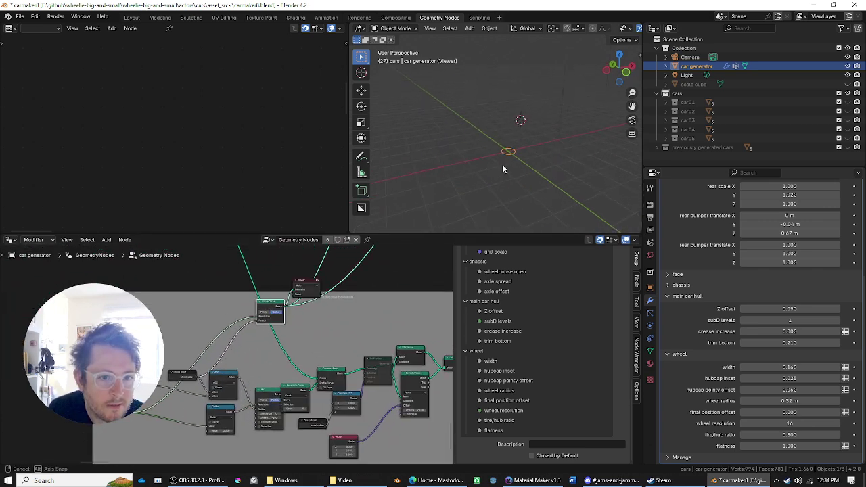
pyautogui.moveTo(502, 169); pyautogui.dragTo(494, 203, button='middle')
# Preview the Set Position node that feeds Flip Faces and Extrude Mesh.
pyautogui.moveTo(378, 345); pyautogui.dragTo(197, 332, button='middle')
pyautogui.scroll(4, 197, 332)
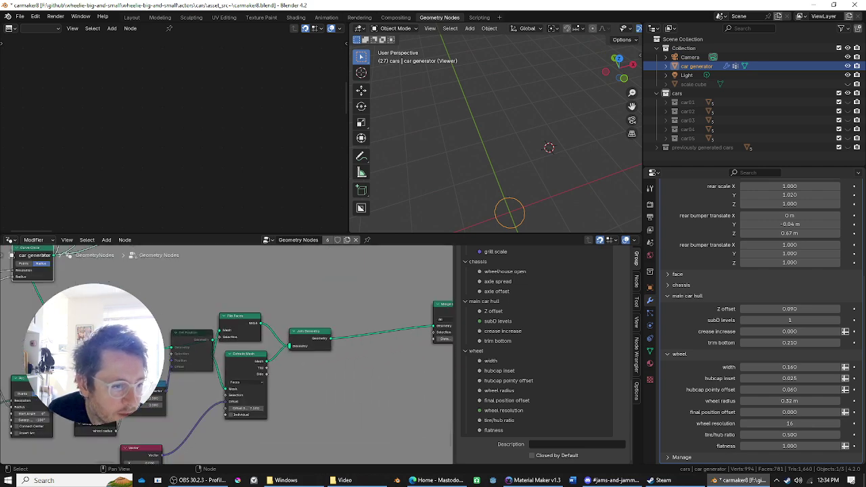
pyautogui.keyDown('ctrl'); pyautogui.keyDown('shift'); pyautogui.click(173, 334); pyautogui.keyUp('shift'); pyautogui.keyUp('ctrl')
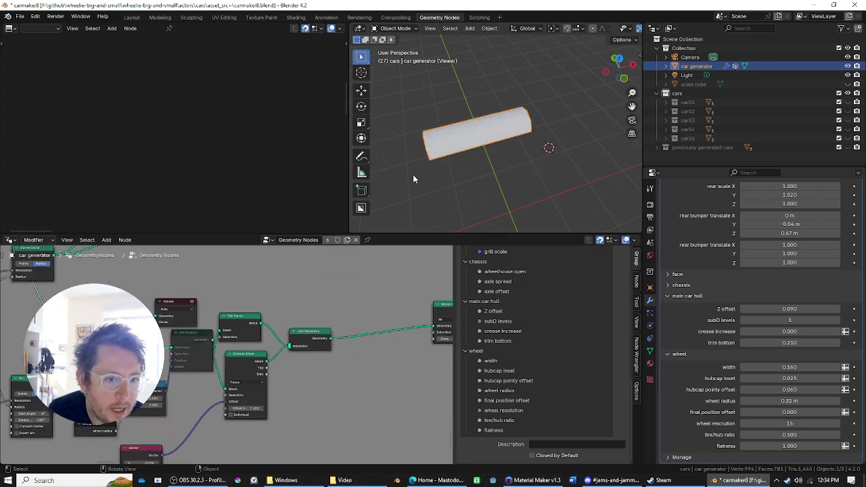
pyautogui.moveTo(425, 169); pyautogui.dragTo(447, 189, button='middle')
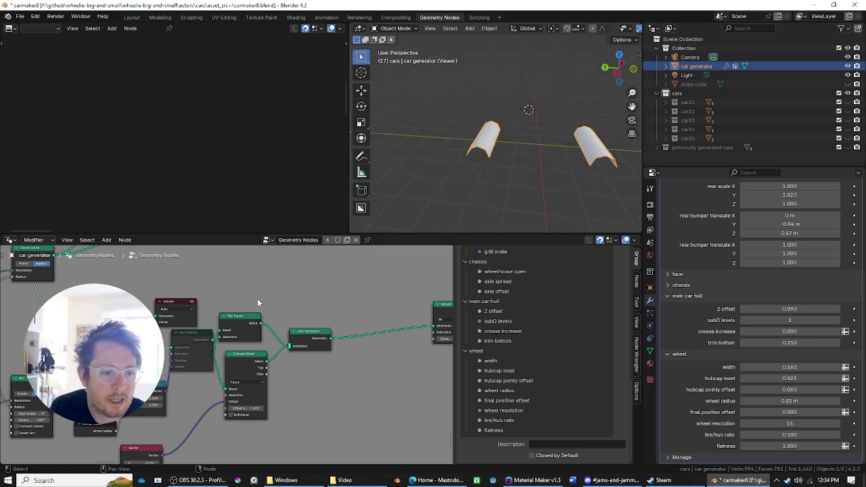
# Preview the Join Geometry node that combines the Flip Faces and Extrude Mesh outputs, and inspect the shape from several angles.
pyautogui.keyDown('ctrl'); pyautogui.keyDown('shift'); pyautogui.click(330, 333); pyautogui.keyUp('shift'); pyautogui.keyUp('ctrl')
pyautogui.moveTo(509, 214); pyautogui.dragTo(419, 224, button='middle')
pyautogui.moveTo(295, 387); pyautogui.dragTo(180, 347, button='middle')
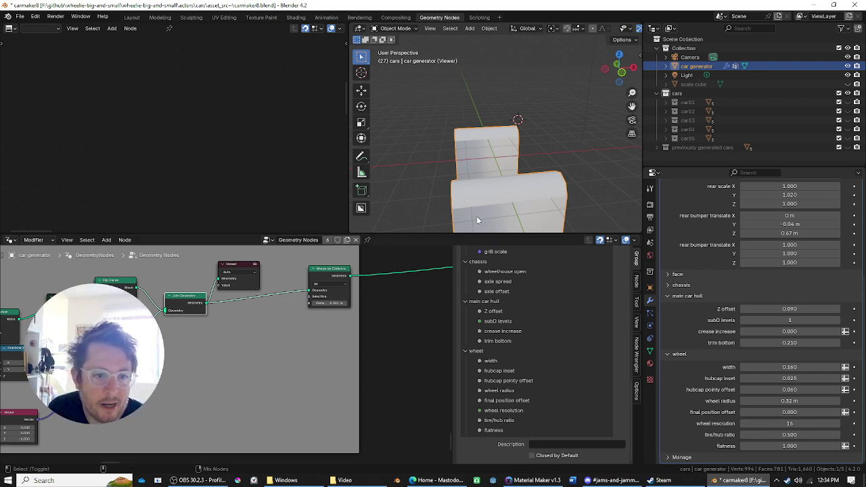
pyautogui.moveTo(503, 203); pyautogui.dragTo(565, 187, button='middle')
pyautogui.moveTo(445, 217); pyautogui.dragTo(447, 177, button='middle')
# Preview the output node of the small frame that follows the Merge by Distance node.
pyautogui.scroll(-5, 323, 322)
pyautogui.moveTo(323, 319); pyautogui.dragTo(129, 332, button='middle')
pyautogui.scroll(4, 197, 314)
pyautogui.keyDown('ctrl'); pyautogui.keyDown('shift'); pyautogui.click(51, 322); pyautogui.keyUp('shift'); pyautogui.keyUp('ctrl')
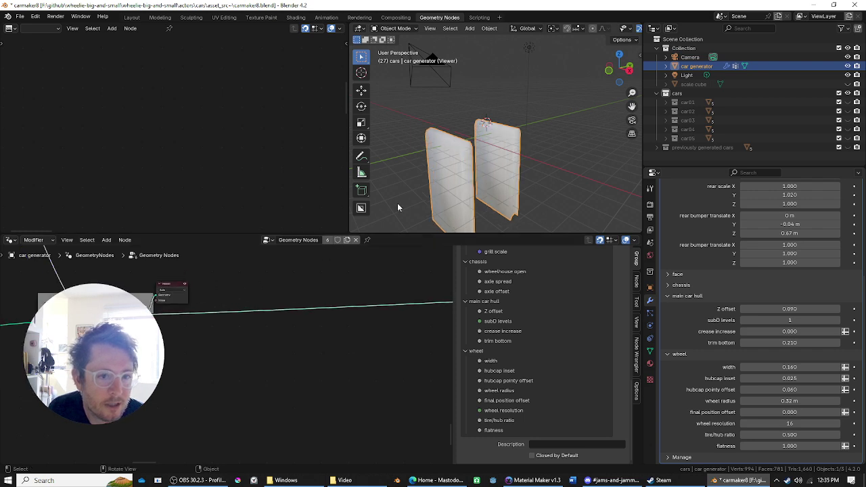
# Preview the Mesh Boolean node in the wheelhouse and floor boolean frame and view the cut body from the side.
pyautogui.scroll(-1, 419, 191)
pyautogui.moveTo(426, 332); pyautogui.dragTo(135, 332, button='middle')
pyautogui.moveTo(475, 346); pyautogui.dragTo(450, 387, button='middle')
pyautogui.scroll(6, 450, 387)
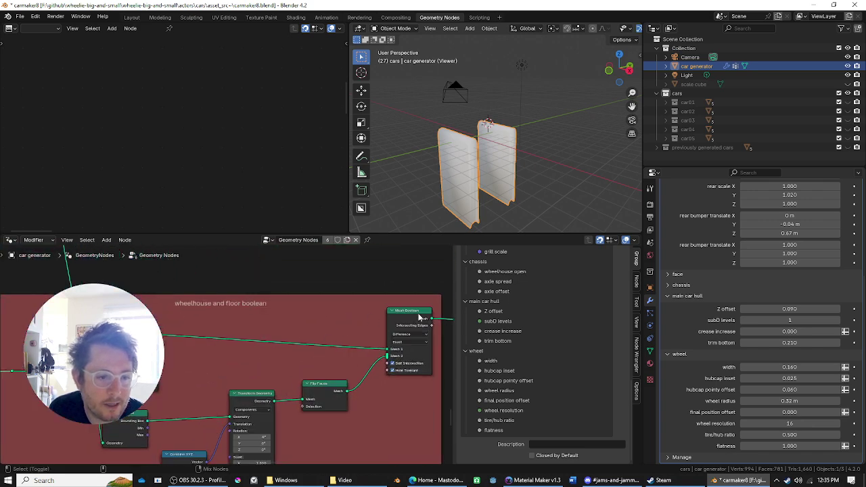
pyautogui.keyDown('ctrl'); pyautogui.keyDown('shift'); pyautogui.click(407, 309); pyautogui.keyUp('shift'); pyautogui.keyUp('ctrl')
pyautogui.moveTo(446, 224); pyautogui.dragTo(464, 151, button='middle')
pyautogui.scroll(-8, 225, 357)
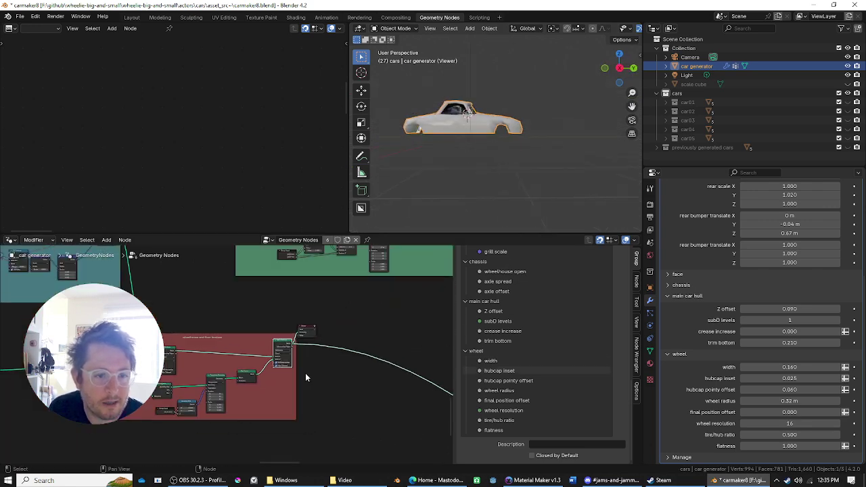
# Preview the Transform Geometry node that follows the Join Geometry node combining the face parts.
pyautogui.scroll(5, 241, 363)
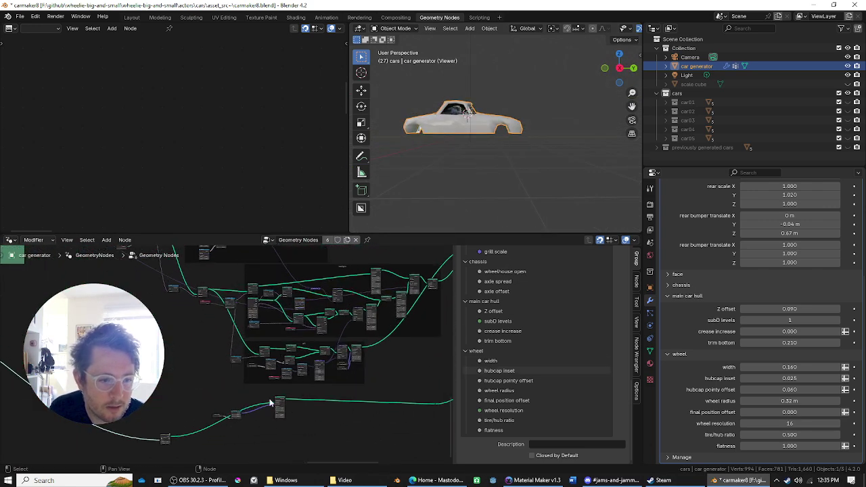
pyautogui.moveTo(241, 363); pyautogui.dragTo(524, 426, button='middle')
pyautogui.scroll(2, 193, 369)
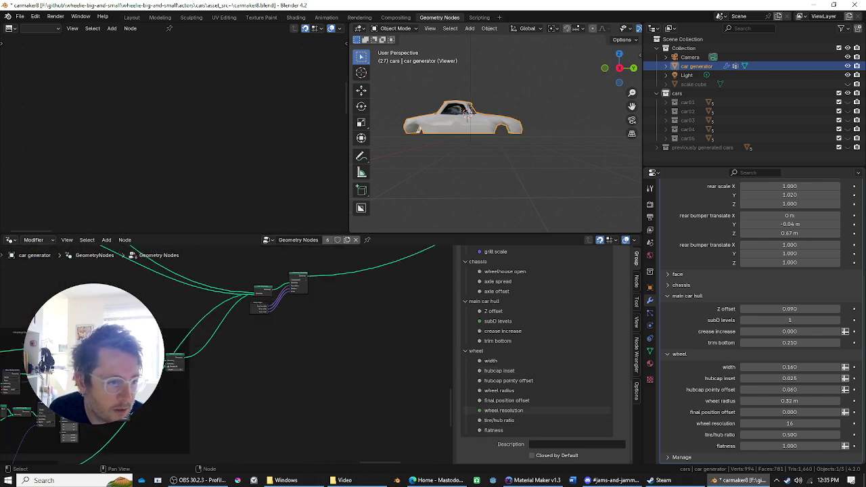
pyautogui.moveTo(71, 376); pyautogui.dragTo(54, 405, button='middle')
pyautogui.scroll(2, 323, 355)
pyautogui.moveTo(308, 341); pyautogui.dragTo(298, 348, button='middle')
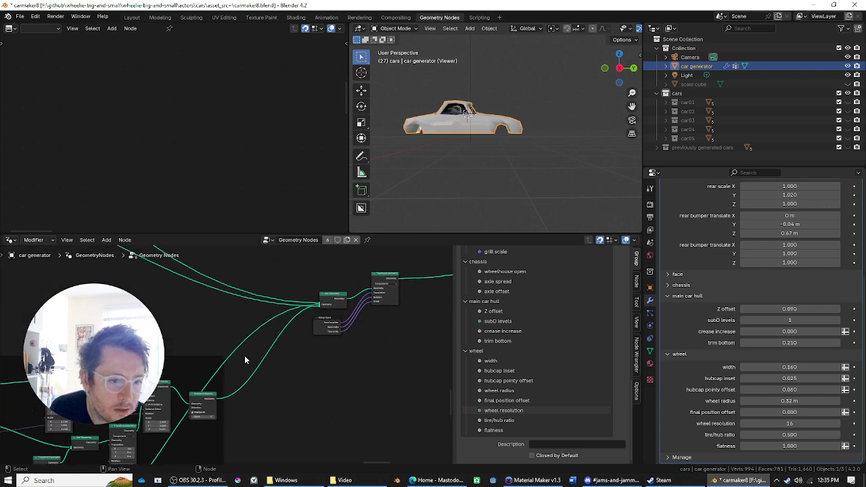
pyautogui.keyDown('ctrl'); pyautogui.keyDown('shift'); pyautogui.click(383, 283); pyautogui.keyUp('shift'); pyautogui.keyUp('ctrl')
pyautogui.moveTo(576, 133); pyautogui.dragTo(497, 165, button='middle')
# Preview the Set Material node in the final frame to show the complete car, and delete the Viewer node.
pyautogui.scroll(-5, 330, 409)
pyautogui.scroll(8, 330, 411)
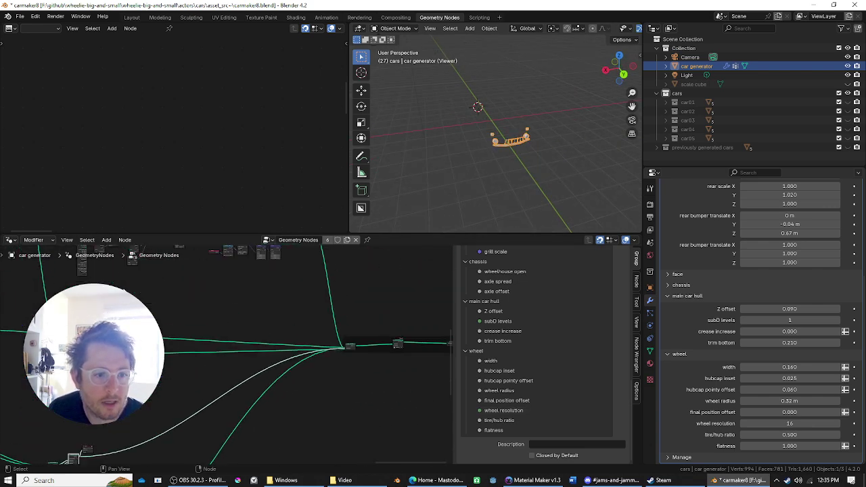
pyautogui.scroll(10, 205, 329)
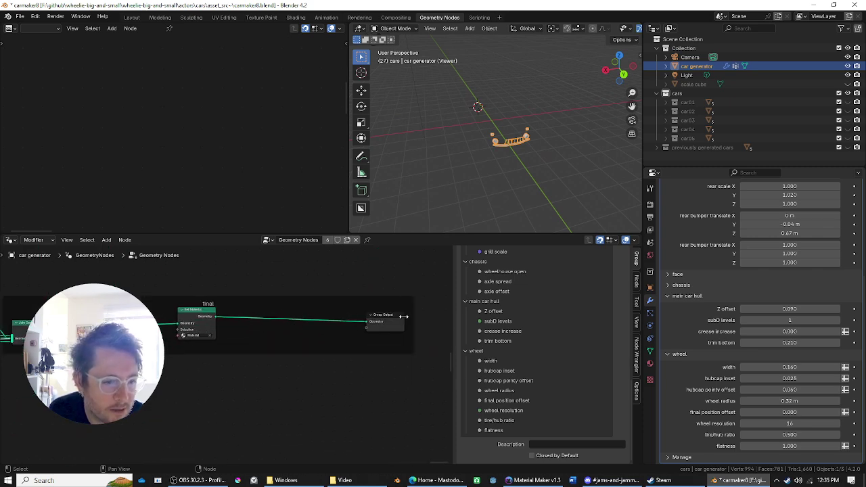
pyautogui.keyDown('ctrl'); pyautogui.keyDown('shift'); pyautogui.click(210, 317); pyautogui.keyUp('shift'); pyautogui.keyUp('ctrl')
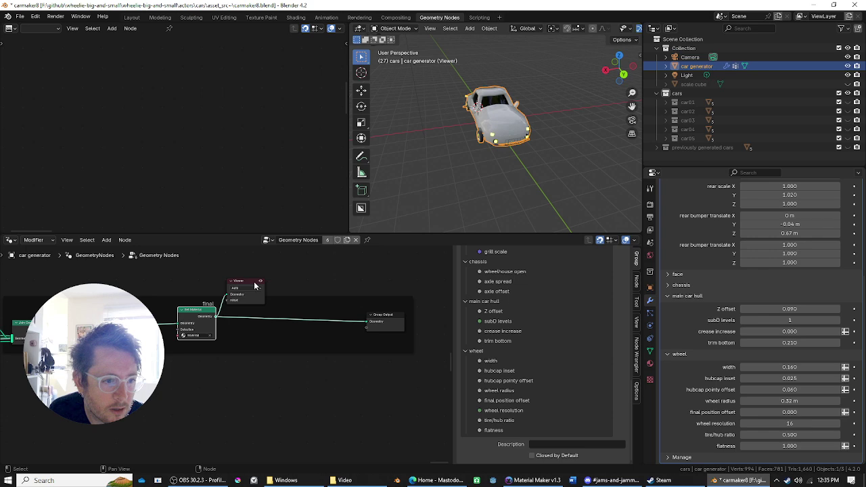
pyautogui.click(255, 283)
pyautogui.press('x')
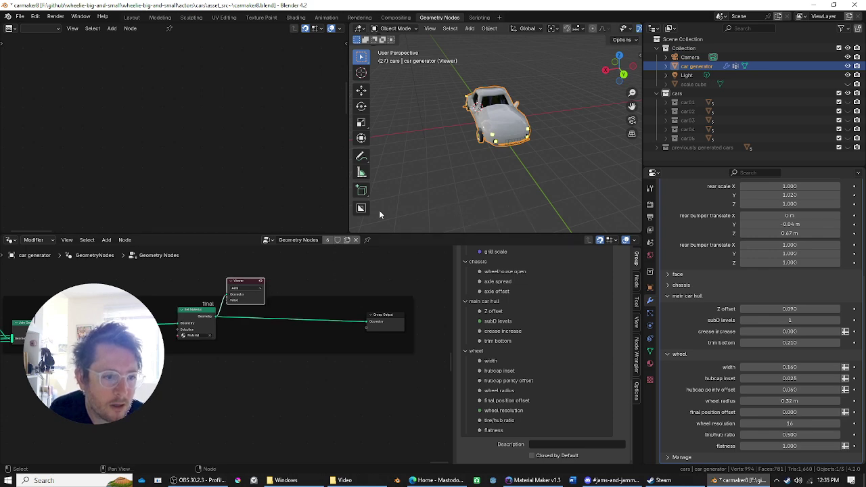
# Switch to the Layout workspace and enter Edit Mode on the car generator mesh.
pyautogui.click(133, 18)
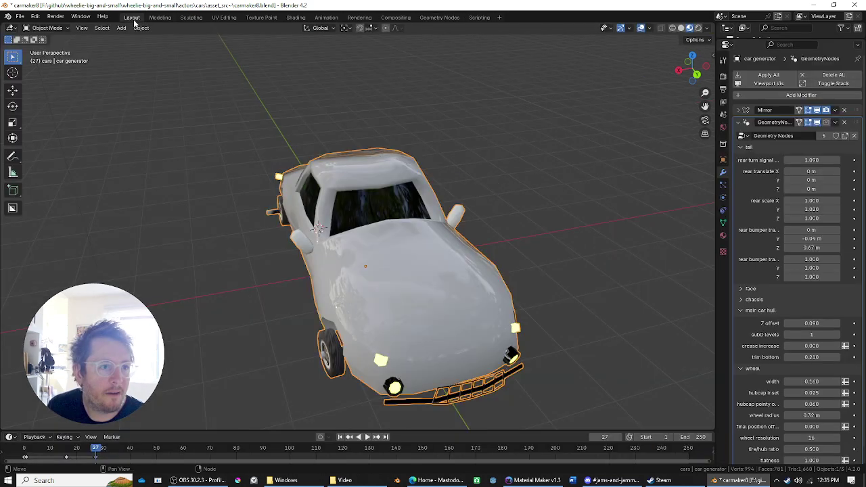
pyautogui.scroll(-8, 346, 234)
pyautogui.scroll(5, 409, 199)
pyautogui.moveTo(345, 237); pyautogui.dragTo(331, 253, button='middle')
pyautogui.press('Tab')
pyautogui.hotkey('ctrl', 'r')
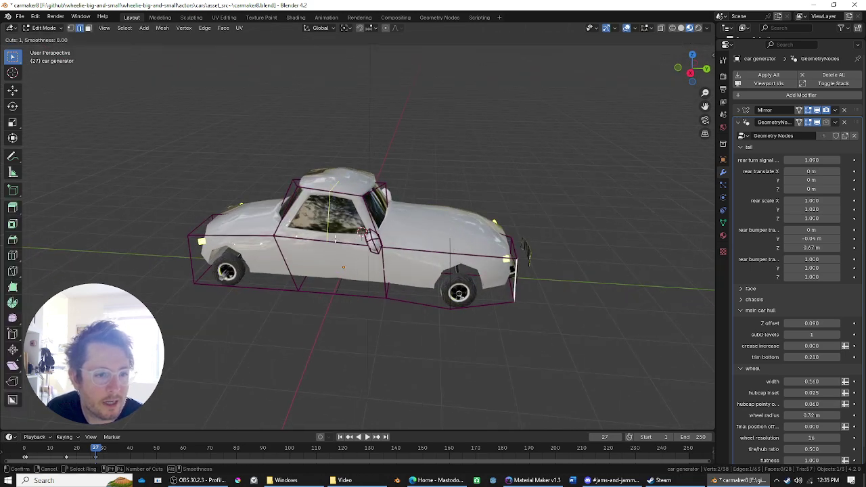
pyautogui.press('Escape')
pyautogui.hotkey('shift', 'z')
pyautogui.hotkey('shift', 'z')
# Hide the modifiers' results in the viewport and dissolve the extra vertex on the lower edge of the body side.
pyautogui.moveTo(428, 249); pyautogui.dragTo(491, 283, button='middle')
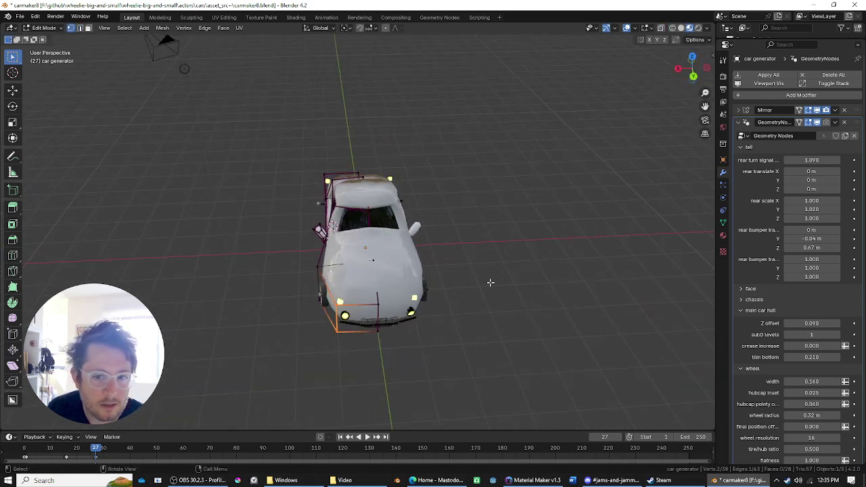
pyautogui.click(818, 123)
pyautogui.moveTo(352, 234); pyautogui.dragTo(339, 299, button='middle')
pyautogui.press('x')
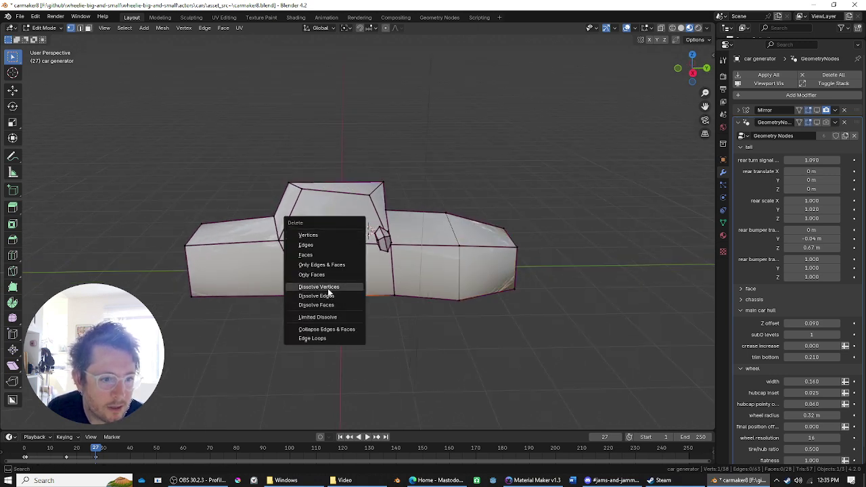
pyautogui.click(328, 288)
# Dissolve the leftover edges on the lower body in edge select mode.
pyautogui.hotkey('ctrl', 'r')
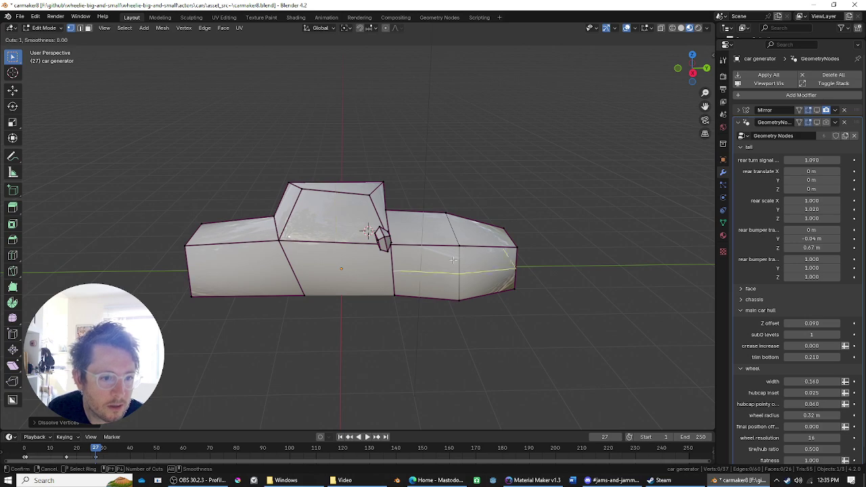
pyautogui.rightClick(440, 265)
pyautogui.moveTo(406, 262)
pyautogui.mouseDown(button='middle')
pyautogui.moveTo(418, 220)
pyautogui.moveTo(463, 188)
pyautogui.moveTo(589, 232)
pyautogui.moveTo(532, 273)
pyautogui.moveTo(460, 286)
pyautogui.moveTo(366, 233)
pyautogui.moveTo(357, 282)
pyautogui.moveTo(361, 264)
pyautogui.moveTo(427, 250)
pyautogui.moveTo(434, 290)
pyautogui.mouseUp(button='middle')
pyautogui.press('2')
pyautogui.press('x')
pyautogui.click(346, 269)
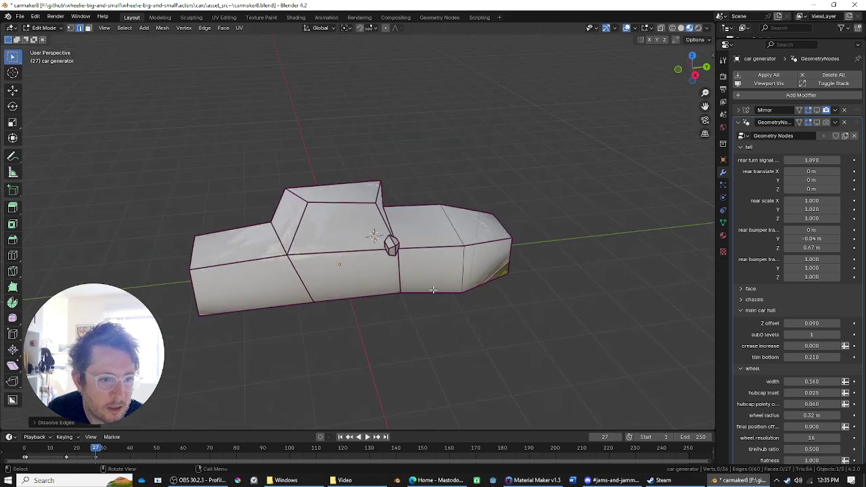
# Set the viewport to solid shading and turn the Geometry Nodes and Mirror modifiers back on in the viewport.
pyautogui.press('z')
pyautogui.press('z')
pyautogui.click(818, 124)
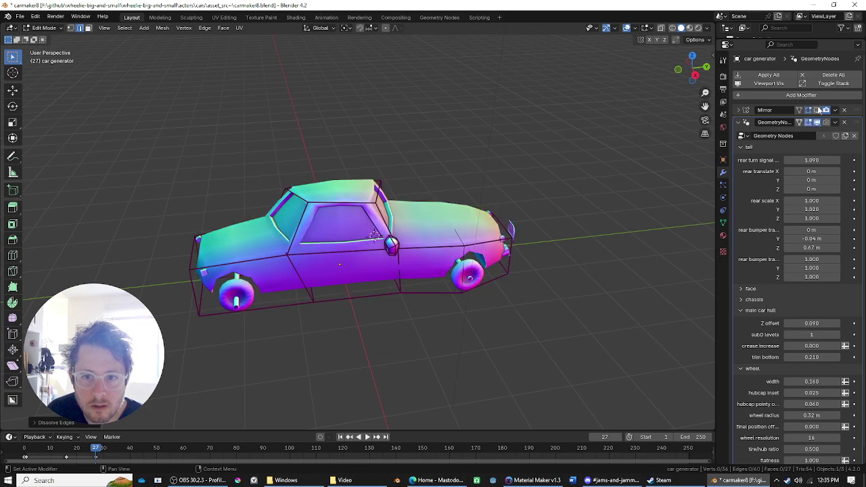
pyautogui.click(818, 110)
# Add two evenly spaced loop cuts through the cabin section across the side window.
pyautogui.scroll(3, 338, 221)
pyautogui.moveTo(425, 258); pyautogui.dragTo(380, 260, button='middle')
pyautogui.scroll(-2, 379, 260)
pyautogui.hotkey('ctrl', 'r')
pyautogui.click(308, 254)
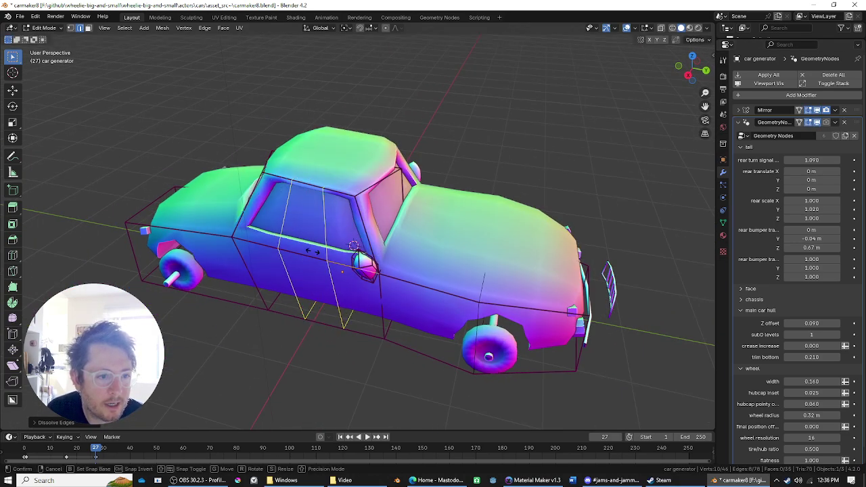
pyautogui.rightClick(501, 348)
pyautogui.press('s')
pyautogui.press('x')
pyautogui.rightClick(357, 297)
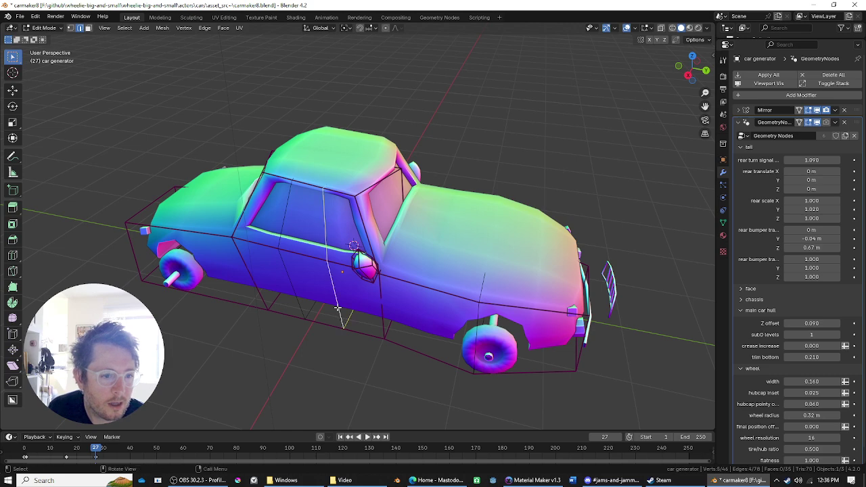
# Slide the front cabin loop close to the rear one and add another loop cut between them.
pyautogui.press('g')
pyautogui.press('g')
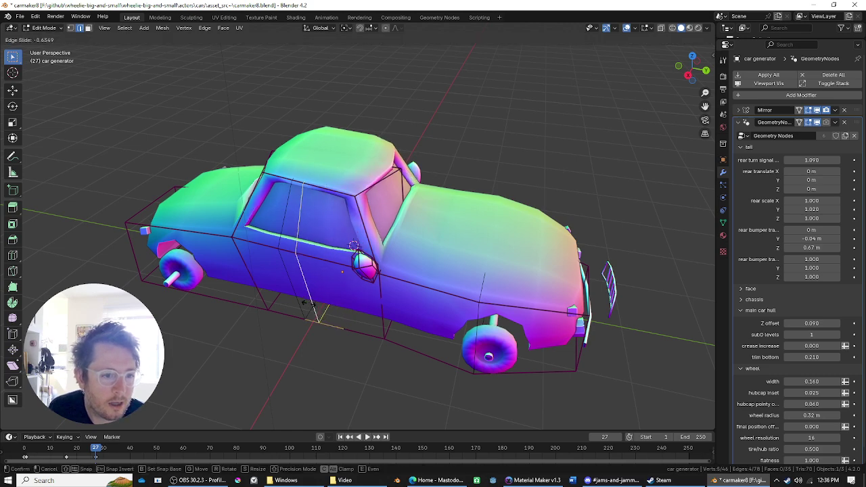
pyautogui.click(304, 302)
pyautogui.moveTo(286, 248); pyautogui.dragTo(330, 265, button='middle')
pyautogui.press('3')
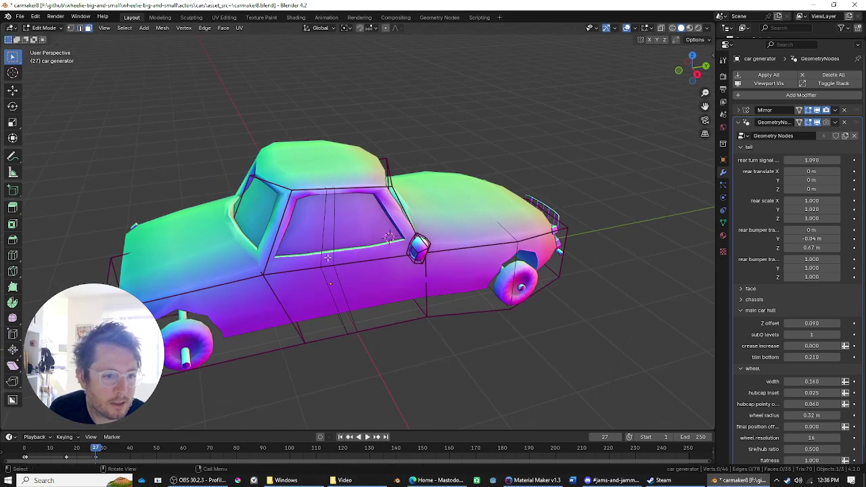
pyautogui.hotkey('ctrl', 'r')
pyautogui.click(331, 257)
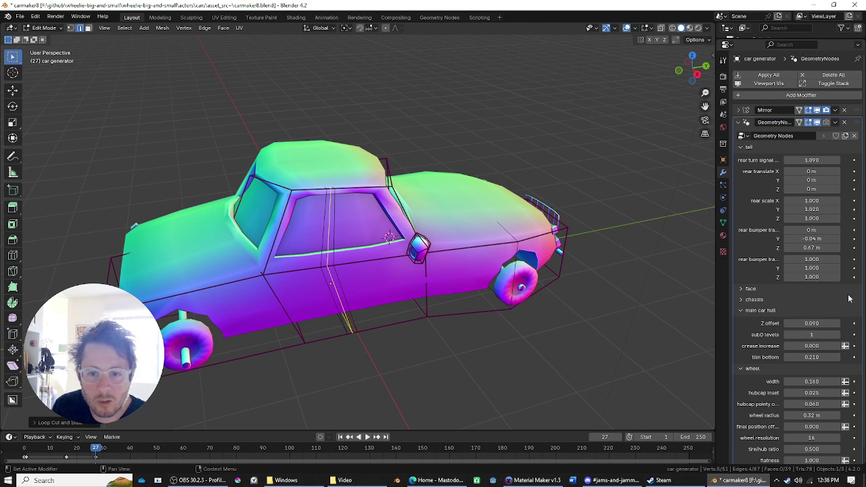
# Remove the middle cabin loop from the window vertex group to split the side window in two.
pyautogui.click(724, 223)
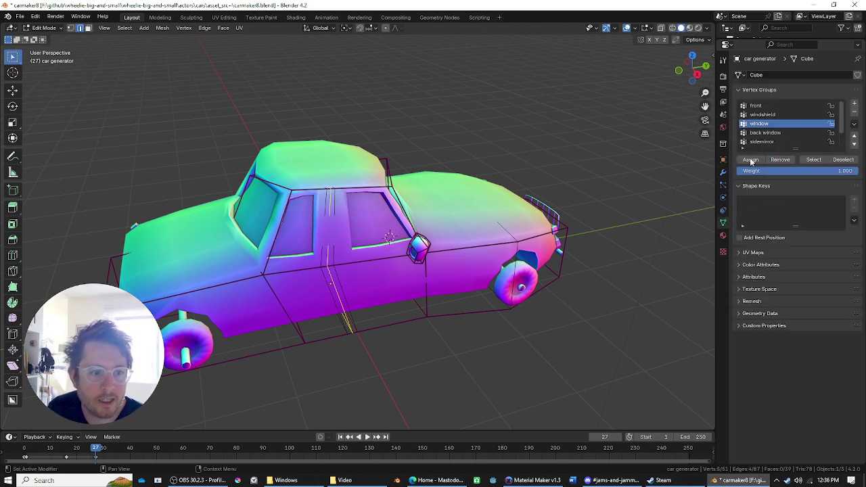
pyautogui.moveTo(352, 203); pyautogui.dragTo(333, 197, button='middle')
pyautogui.scroll(2, 336, 197)
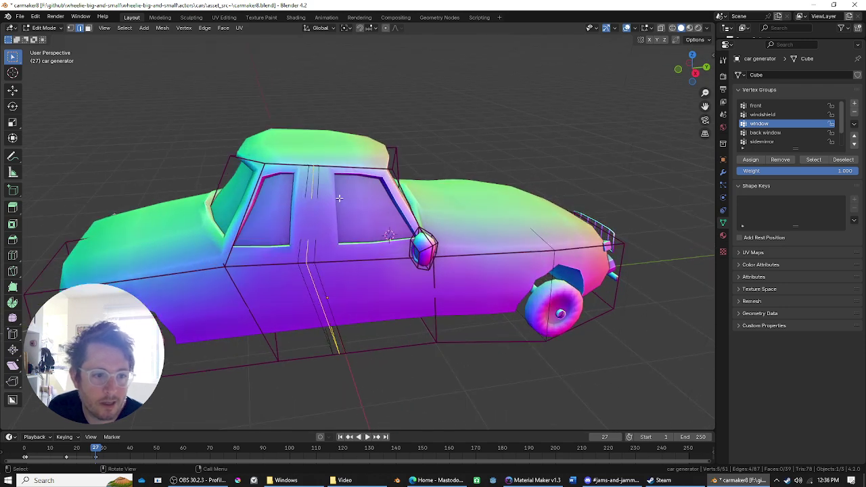
# Undo the window group change and dissolve the three loops added through the cabin.
pyautogui.hotkey('ctrl', 'z')
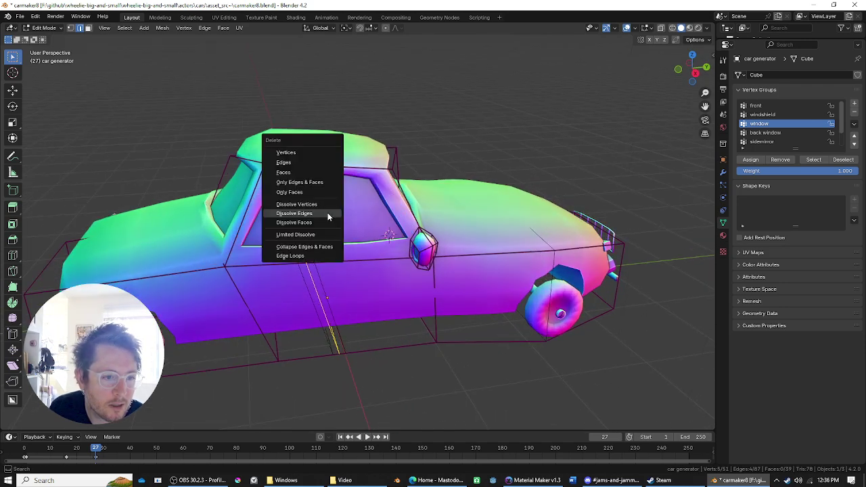
pyautogui.click(327, 216)
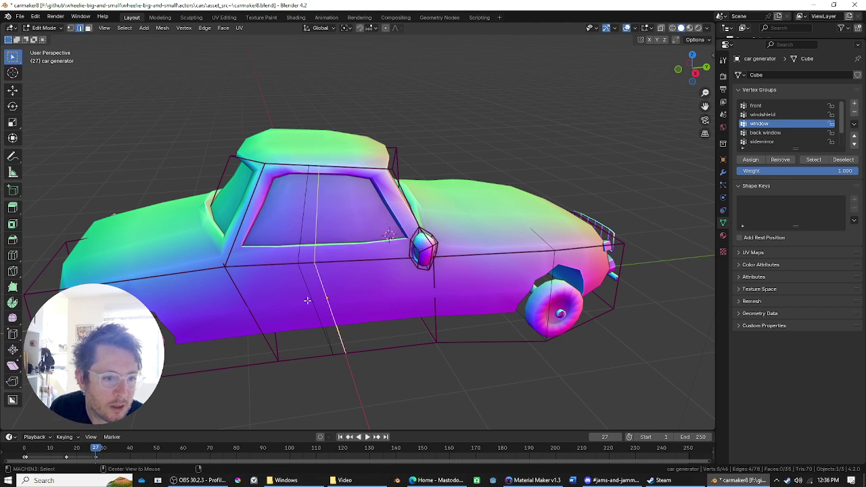
pyautogui.keyDown('alt'); pyautogui.keyDown('shift'); pyautogui.click(308, 301); pyautogui.keyUp('shift'); pyautogui.keyUp('alt')
pyautogui.press('x')
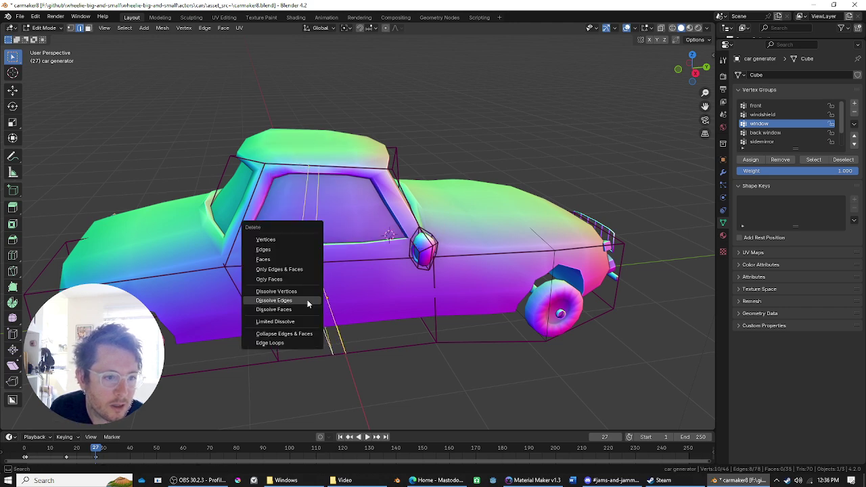
pyautogui.click(318, 301)
# Select the base mesh's front roof edge above the windshield and move it to give the cabin a pointed shape.
pyautogui.moveTo(318, 300); pyautogui.dragTo(322, 230, button='middle')
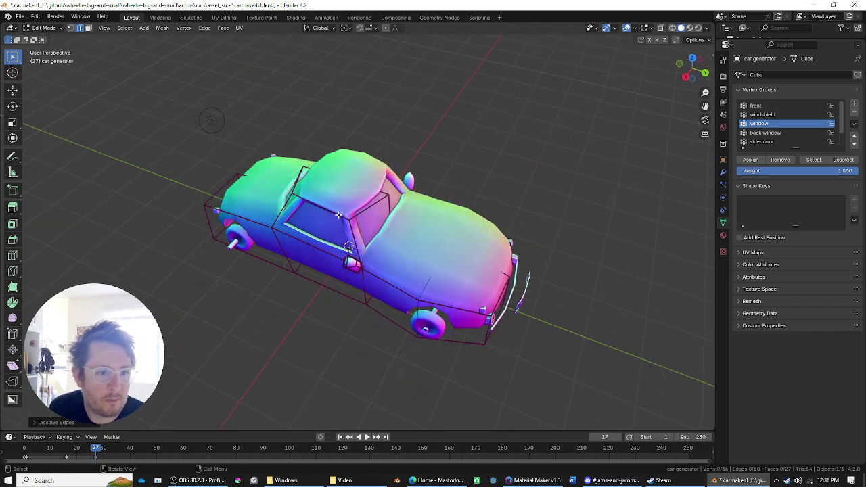
pyautogui.click(339, 215)
pyautogui.press('g')
pyautogui.press('x')
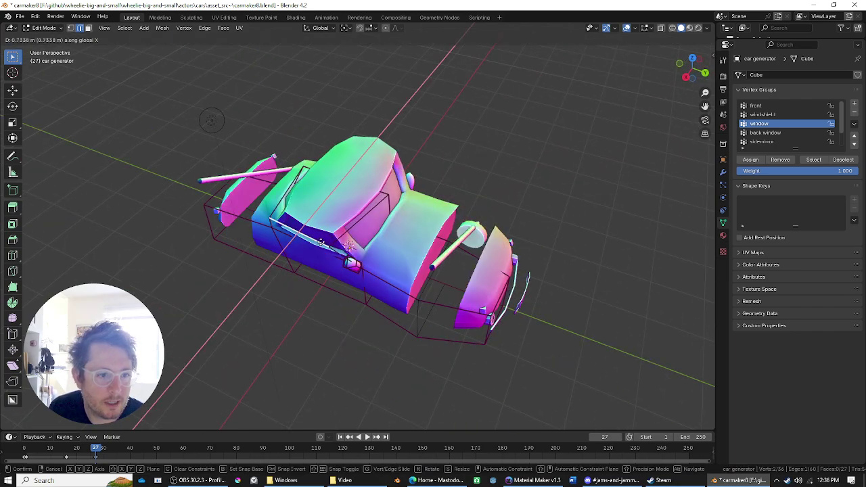
pyautogui.rightClick(298, 245)
pyautogui.moveTo(369, 235); pyautogui.dragTo(369, 218, button='middle')
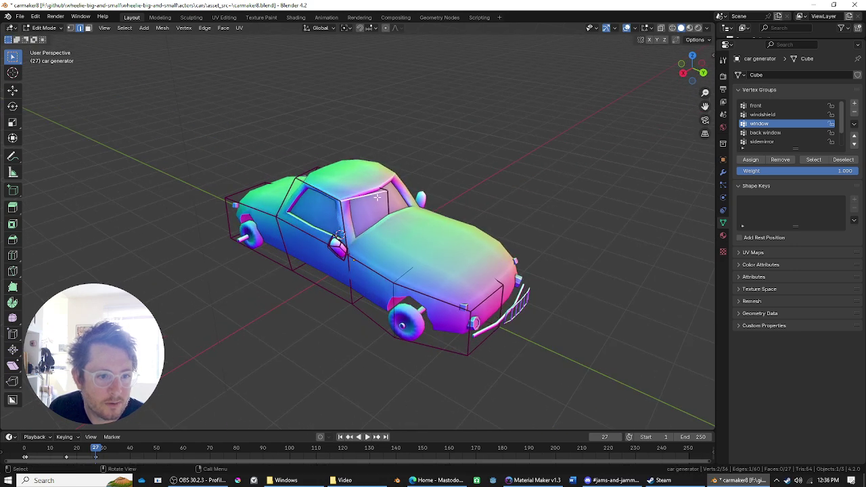
pyautogui.press('g')
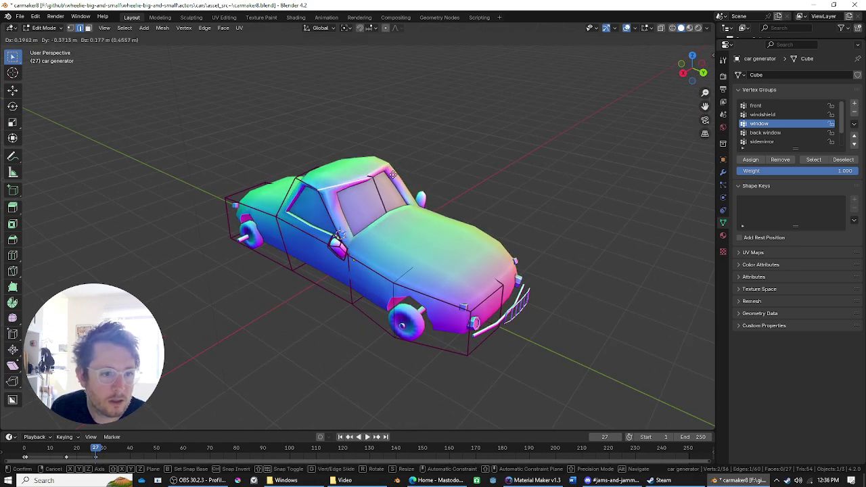
pyautogui.click(400, 131)
pyautogui.moveTo(325, 193); pyautogui.dragTo(408, 226, button='middle')
pyautogui.press('g')
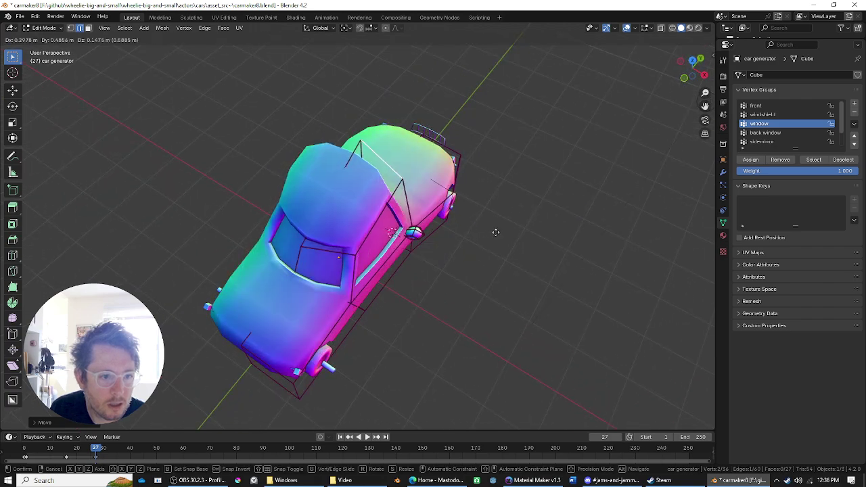
pyautogui.click(460, 247)
pyautogui.moveTo(460, 247); pyautogui.dragTo(333, 191, button='middle')
# Leave mesh editing and switch the viewport shading to material preview.
pyautogui.press('Tab')
pyautogui.moveTo(429, 215)
pyautogui.mouseDown(button='middle')
pyautogui.moveTo(248, 207)
pyautogui.moveTo(438, 246)
pyautogui.moveTo(450, 159)
pyautogui.moveTo(348, 208)
pyautogui.moveTo(474, 197)
pyautogui.moveTo(564, 242)
pyautogui.moveTo(429, 234)
pyautogui.moveTo(311, 203)
pyautogui.moveTo(341, 212)
pyautogui.moveTo(267, 230)
pyautogui.mouseUp(button='middle')
pyautogui.scroll(-6, 325, 217)
pyautogui.hotkey('shift', 'z')
pyautogui.press('z')
pyautogui.click(318, 279)
pyautogui.hotkey('shift', 'z')
pyautogui.hotkey('shift', 'z')
# Try increasing the edge crease on the whole base mesh to sharpen the car body.
pyautogui.press('Tab')
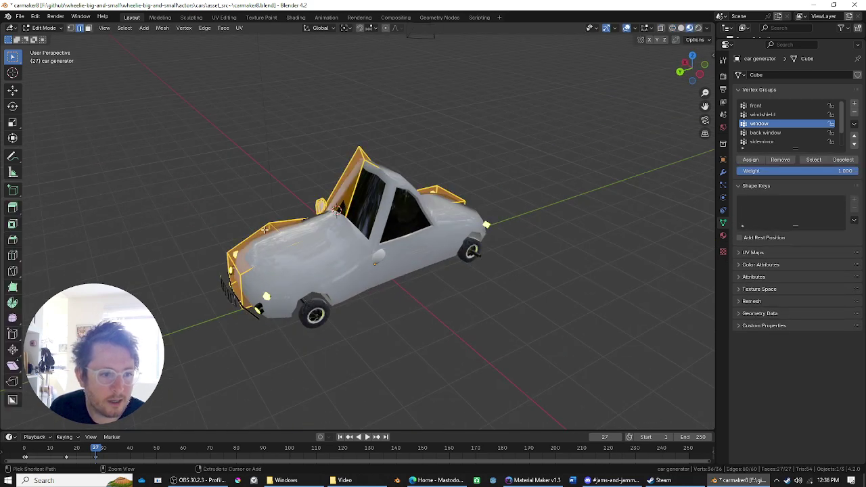
pyautogui.hotkey('shift', 'e')
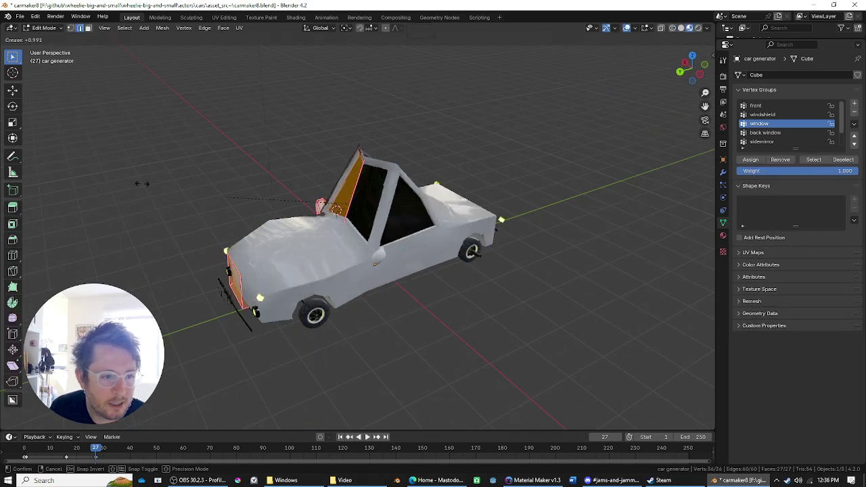
pyautogui.rightClick(130, 180)
pyautogui.moveTo(177, 183); pyautogui.dragTo(345, 200, button='middle')
pyautogui.press('Tab')
pyautogui.scroll(4, 370, 202)
pyautogui.moveTo(434, 206); pyautogui.dragTo(422, 238, button='middle')
pyautogui.scroll(-4, 370, 226)
pyautogui.press('Tab')
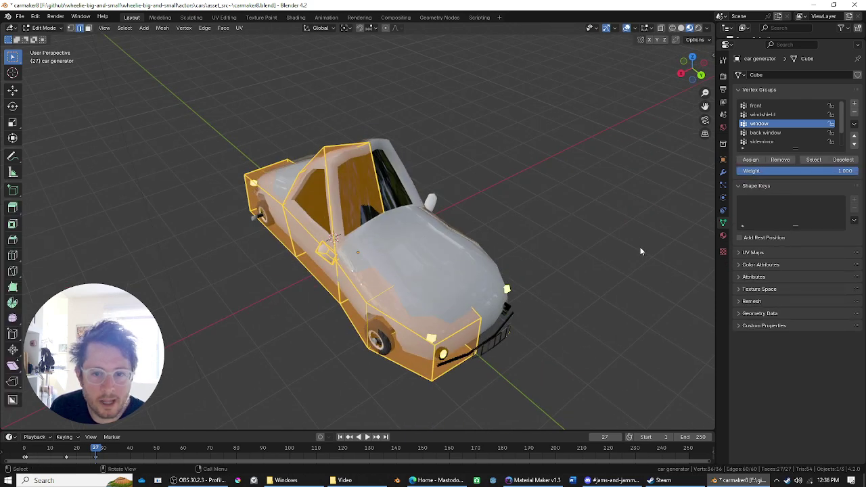
pyautogui.press('Tab')
# Open the car's modifier settings and try different rear turn signal values in the tail section.
pyautogui.click(723, 172)
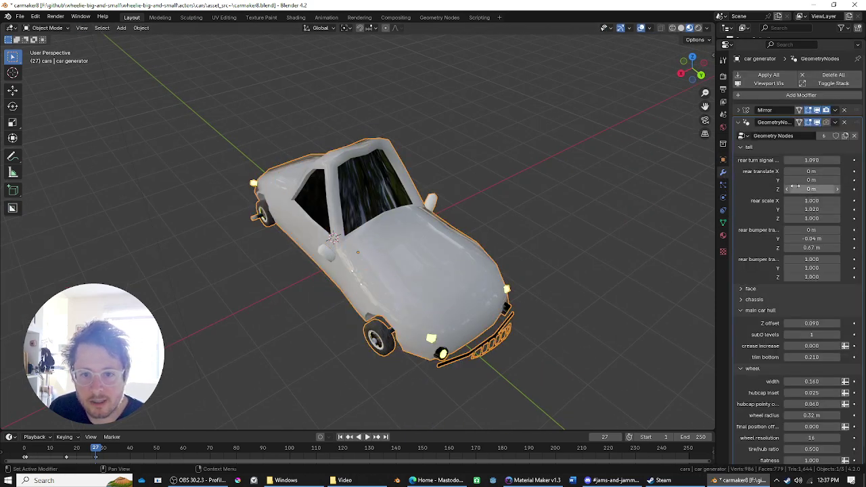
pyautogui.click(741, 148)
pyautogui.click(741, 149)
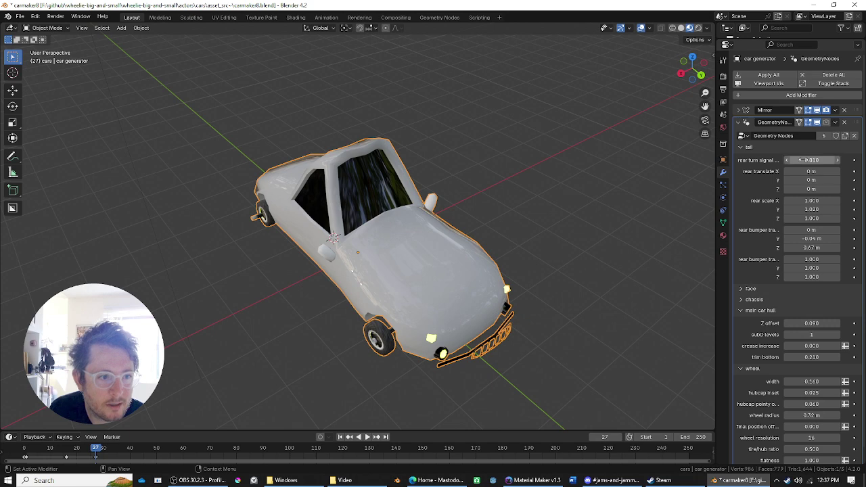
pyautogui.moveTo(792, 164); pyautogui.dragTo(807, 165)
# Set the rear bumper translation to X 0 m, Y -0.19 m and Z 0.42 m.
pyautogui.moveTo(663, 189); pyautogui.dragTo(435, 215, button='middle')
pyautogui.scroll(-3, 428, 212)
pyautogui.scroll(4, 421, 202)
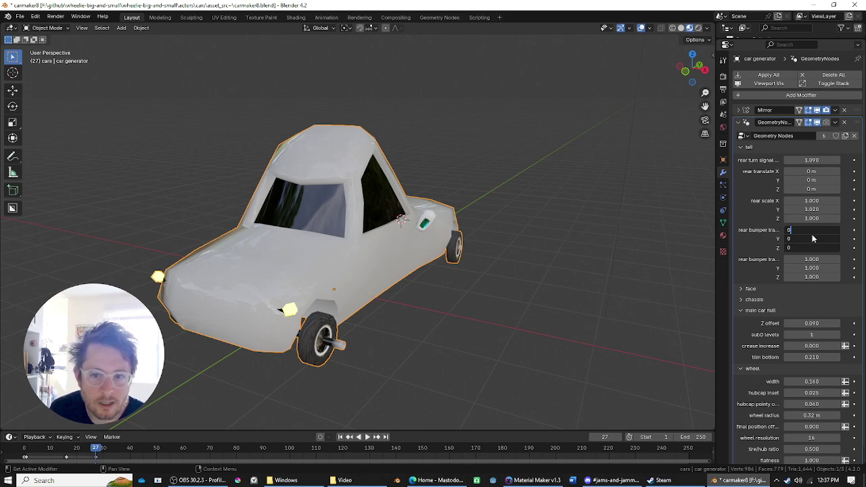
pyautogui.press('Return')
pyautogui.moveTo(520, 325); pyautogui.dragTo(468, 338, button='middle')
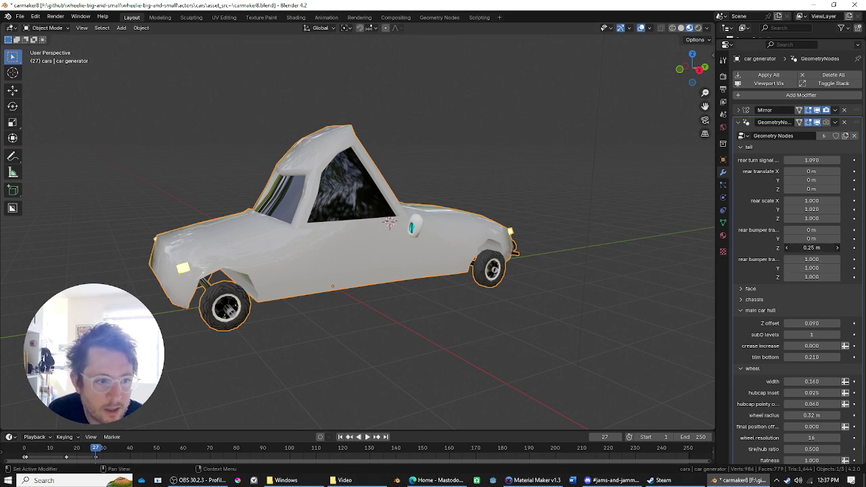
pyautogui.moveTo(812, 248); pyautogui.dragTo(822, 248)
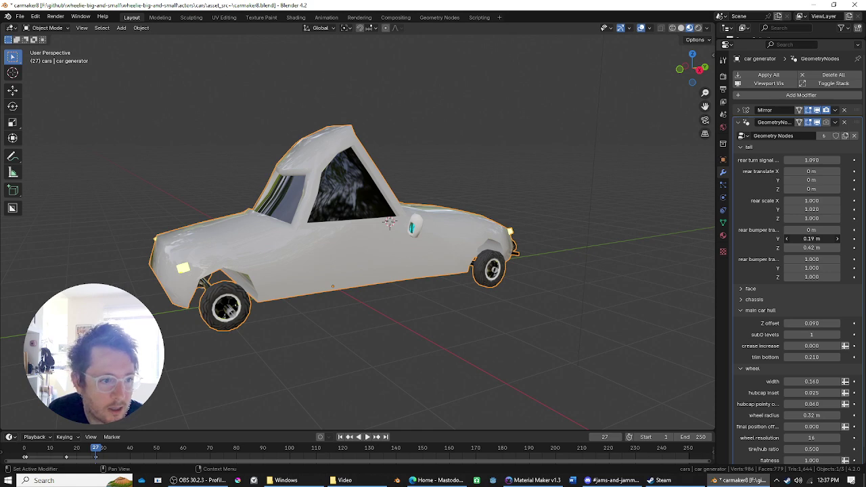
pyautogui.moveTo(812, 239); pyautogui.dragTo(822, 239)
pyautogui.moveTo(637, 287); pyautogui.dragTo(371, 296, button='middle')
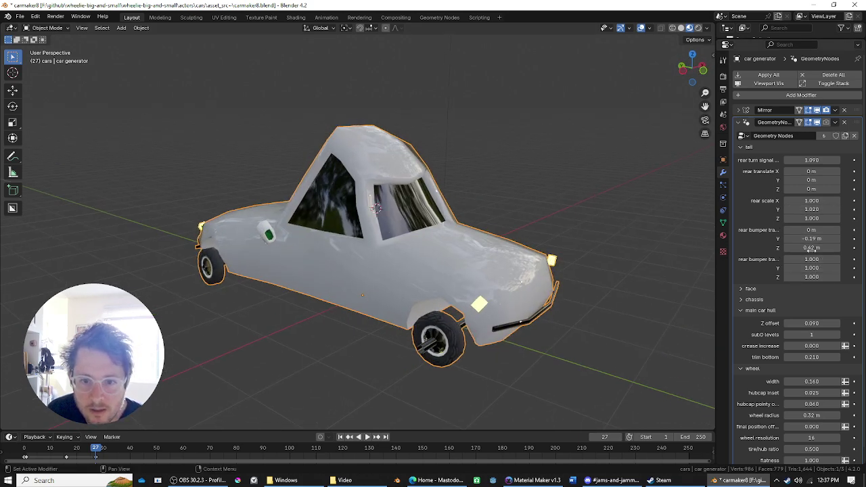
# Expand the face settings of the geometry nodes modifier and review the bumper, turn signal and grill parameters.
pyautogui.scroll(-1, 773, 346)
pyautogui.click(742, 275)
pyautogui.scroll(-2, 751, 274)
pyautogui.scroll(-2, 812, 264)
pyautogui.scroll(-2, 815, 241)
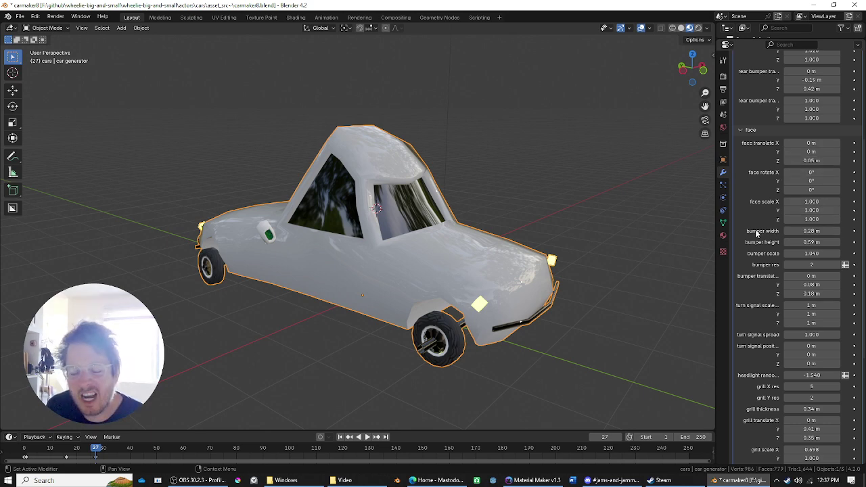
# Duplicate the base mesh's rear end face away from the body and delete the copied face.
pyautogui.moveTo(582, 320); pyautogui.dragTo(465, 350, button='middle')
pyautogui.press('Tab')
pyautogui.click(457, 341)
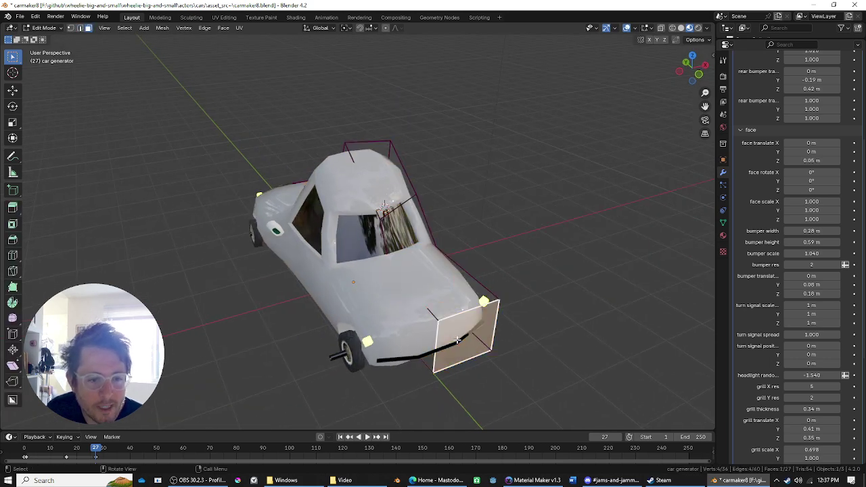
pyautogui.press('g')
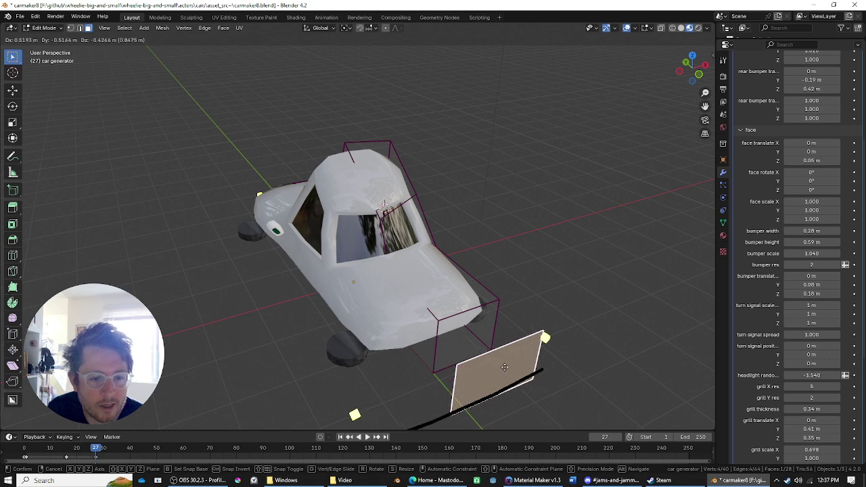
pyautogui.click(509, 362)
pyautogui.moveTo(509, 362); pyautogui.dragTo(537, 336, button='middle')
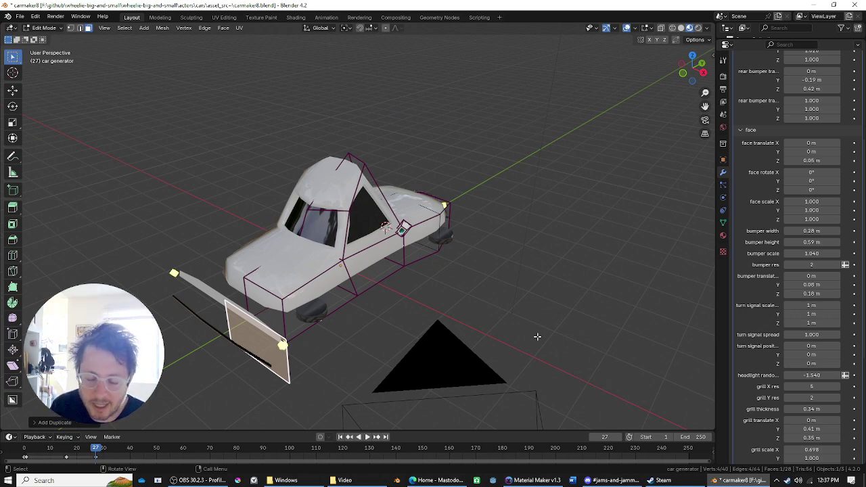
pyautogui.press('x')
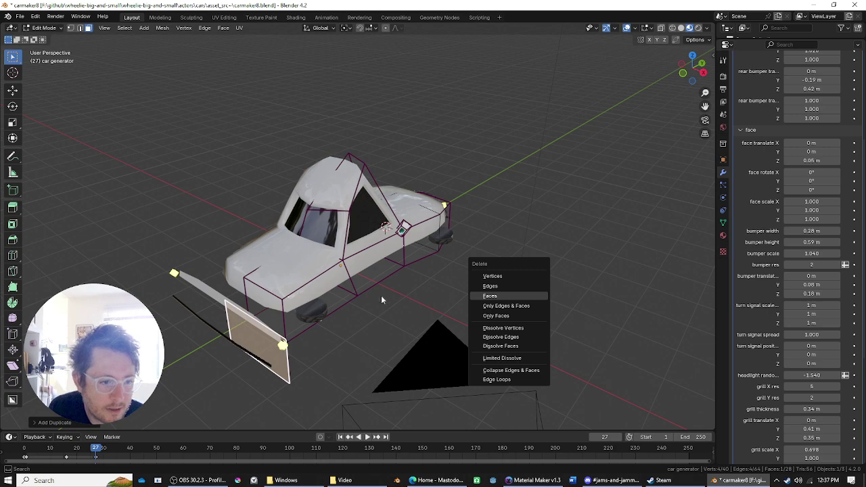
pyautogui.click(500, 295)
# Examine the car's wheels, side and rear end up close against the base mesh cage.
pyautogui.moveTo(328, 301); pyautogui.dragTo(421, 308, button='middle')
pyautogui.scroll(4, 447, 325)
pyautogui.moveTo(497, 336); pyautogui.dragTo(241, 234, button='middle')
pyautogui.scroll(3, 382, 176)
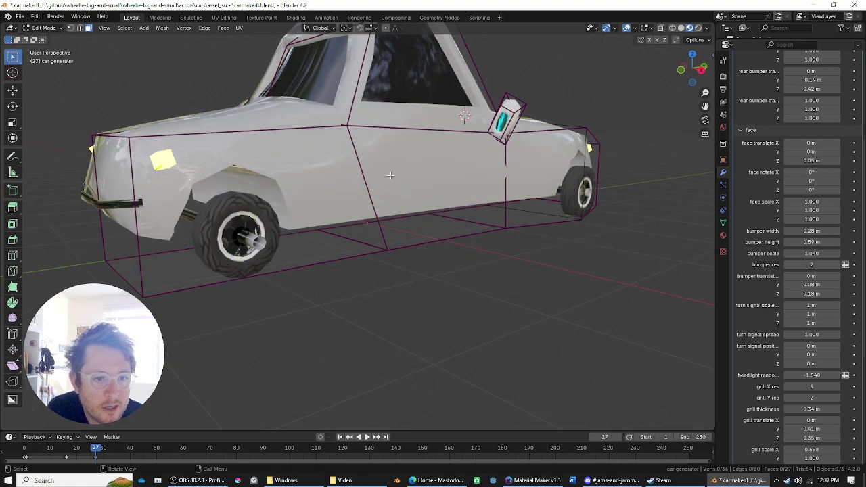
pyautogui.keyDown('shift'); pyautogui.moveTo(429, 178); pyautogui.dragTo(447, 249, button='middle'); pyautogui.keyUp('shift')
pyautogui.moveTo(446, 248); pyautogui.dragTo(528, 278, button='middle')
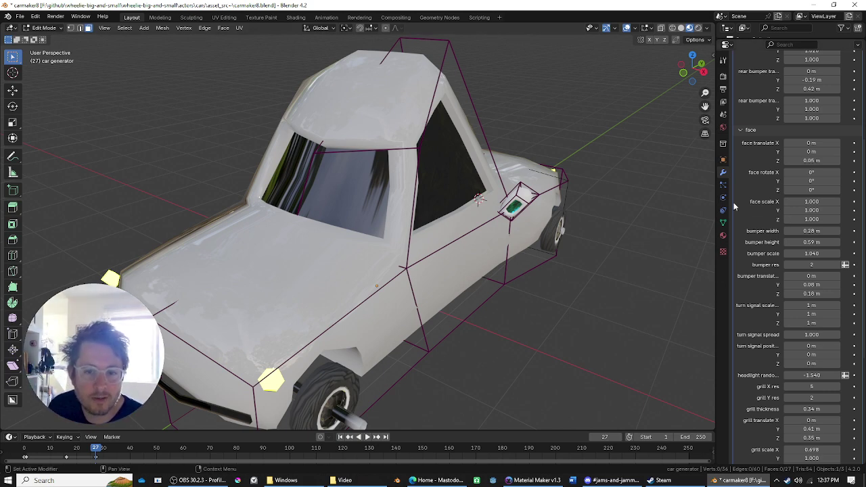
pyautogui.scroll(-2, 267, 318)
pyautogui.moveTo(266, 318); pyautogui.dragTo(234, 301, button='middle')
# Leave mesh editing, expand the chassis settings, and increase the wheelhouse opening to 0.21 with a shorter axle spread.
pyautogui.press('Tab')
pyautogui.moveTo(542, 263); pyautogui.dragTo(635, 268, button='middle')
pyautogui.scroll(-7, 833, 240)
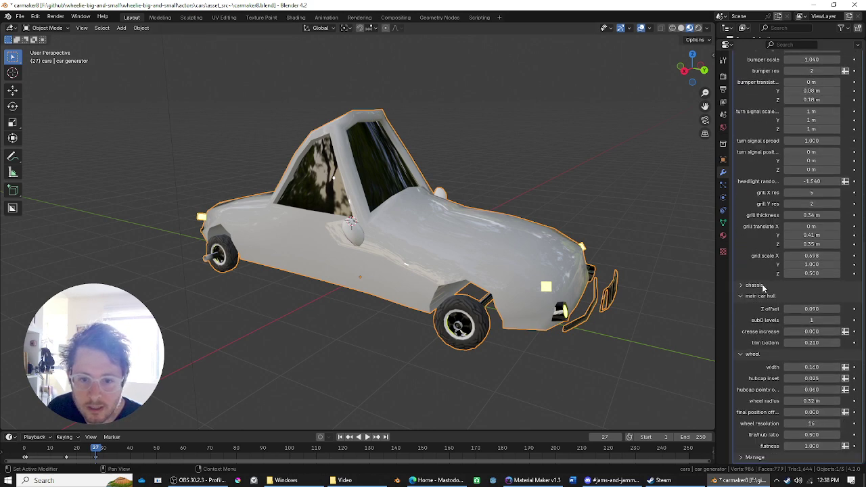
pyautogui.click(764, 287)
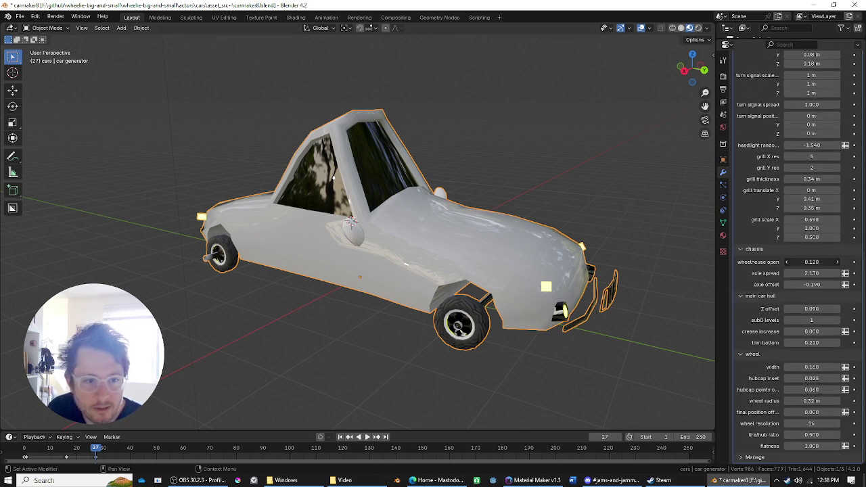
pyautogui.moveTo(813, 262); pyautogui.dragTo(772, 264)
pyautogui.moveTo(484, 220)
pyautogui.mouseDown(button='middle')
pyautogui.moveTo(553, 218)
pyautogui.moveTo(537, 190)
pyautogui.moveTo(489, 234)
pyautogui.mouseUp(button='middle')
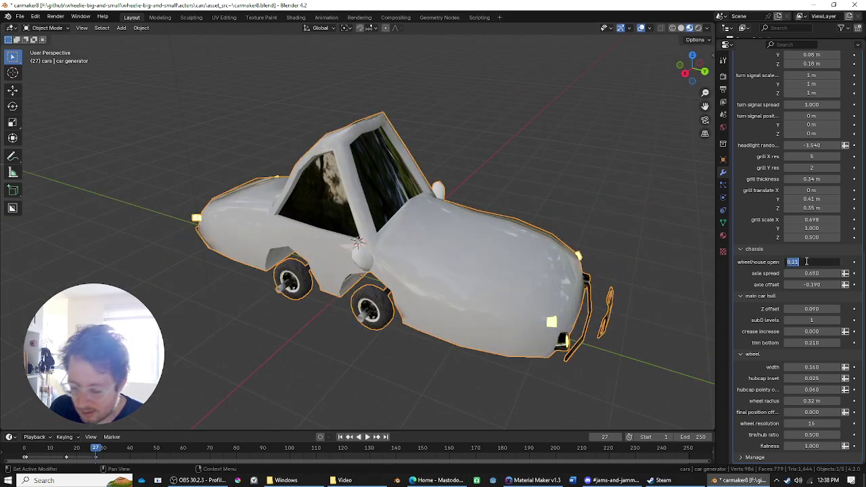
# Set the chassis wheelhouse opening to 0.1 and the axle spread to 0.
pyautogui.write('.1')
pyautogui.press('Tab')
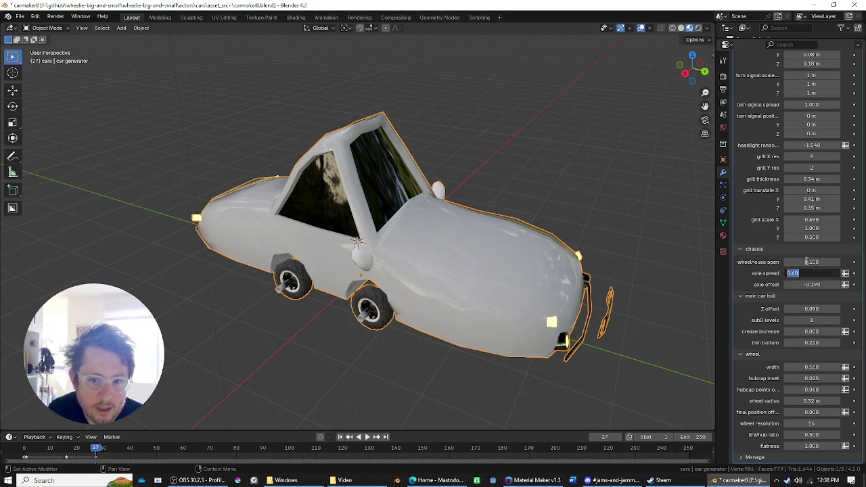
pyautogui.click(807, 262)
pyautogui.press('Tab')
pyautogui.write('0')
pyautogui.press('Return')
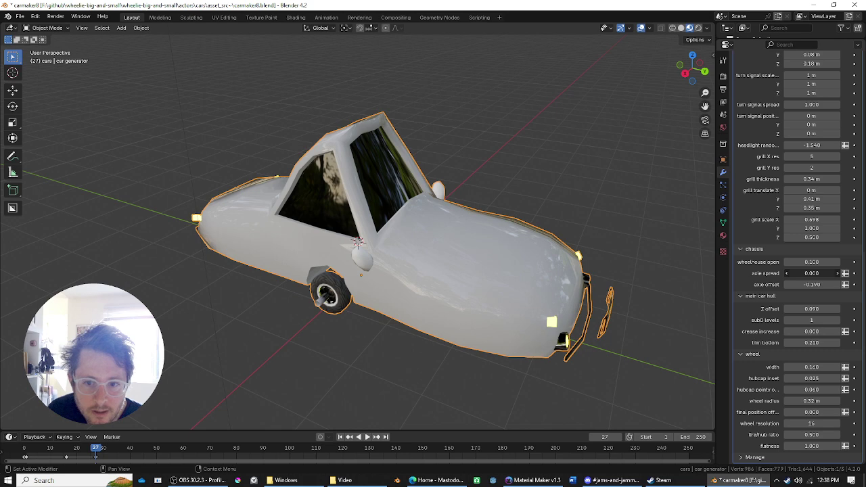
# Set the axle spread to 1.1 and the axle offset to -0.67.
pyautogui.moveTo(811, 273)
pyautogui.mouseDown()
pyautogui.moveTo(849, 273)
pyautogui.moveTo(817, 284)
pyautogui.moveTo(846, 284)
pyautogui.moveTo(806, 284)
pyautogui.mouseUp()
pyautogui.moveTo(376, 242); pyautogui.dragTo(436, 224, button='middle')
pyautogui.moveTo(801, 283); pyautogui.dragTo(798, 284)
# Raise the main car hull with a Z offset of 1.42 and reset the offset to 0.
pyautogui.moveTo(419, 203); pyautogui.dragTo(557, 296, button='middle')
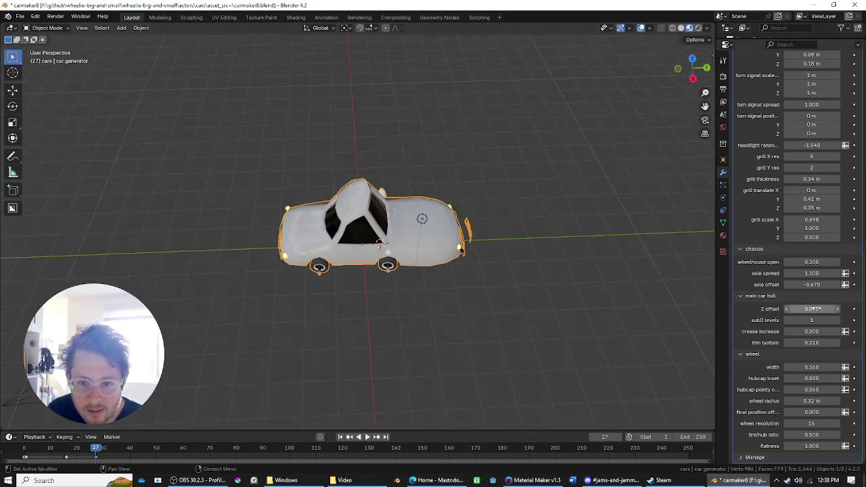
pyautogui.moveTo(816, 309); pyautogui.dragTo(854, 309)
pyautogui.moveTo(377, 234); pyautogui.dragTo(379, 181, button='middle')
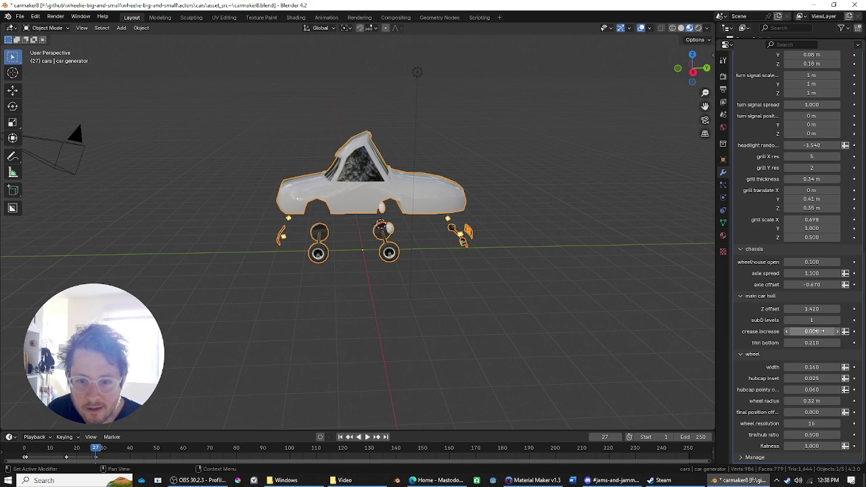
pyautogui.press('Return')
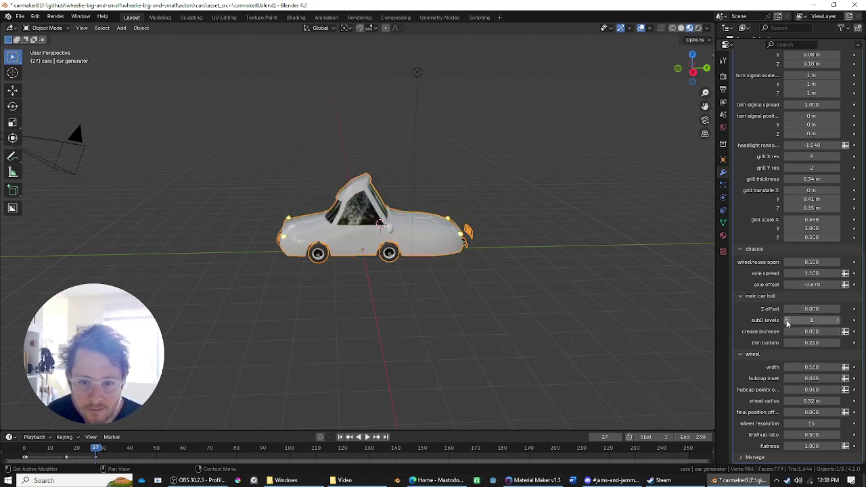
# Try hull subdivision levels of 0 and 2 and return the level to 1.
pyautogui.click(787, 322)
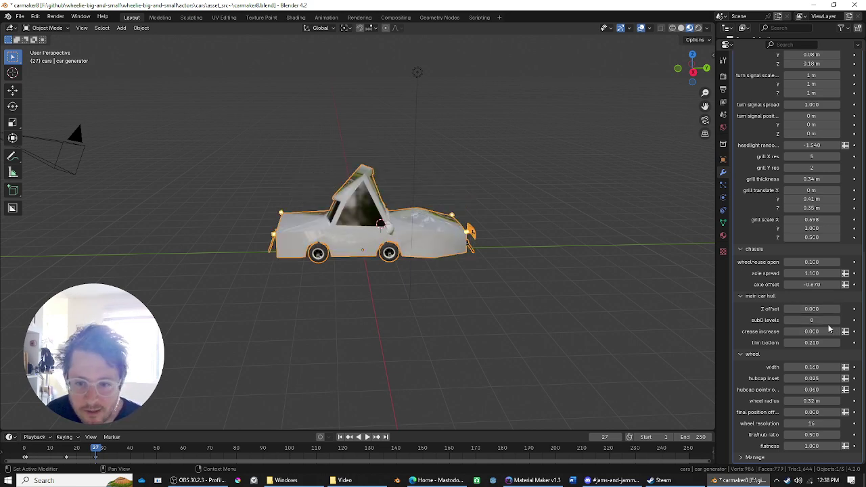
pyautogui.click(838, 321)
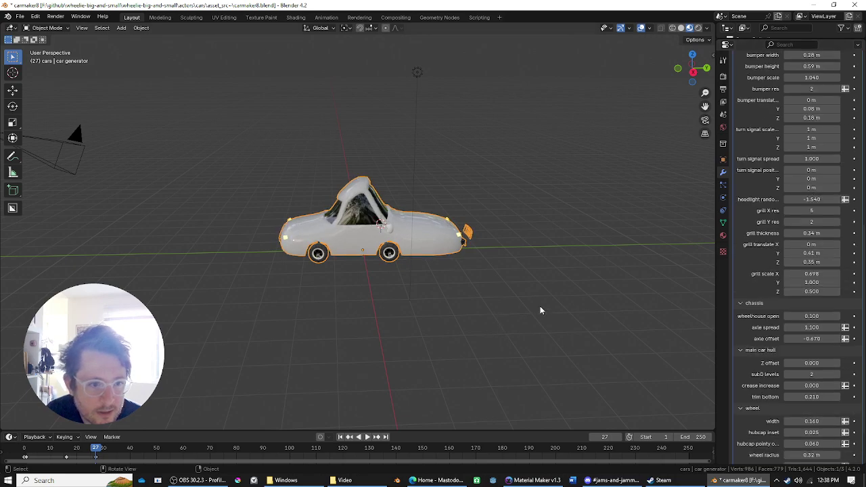
pyautogui.moveTo(517, 310)
pyautogui.mouseDown(button='middle')
pyautogui.moveTo(505, 309)
pyautogui.moveTo(520, 300)
pyautogui.mouseUp(button='middle')
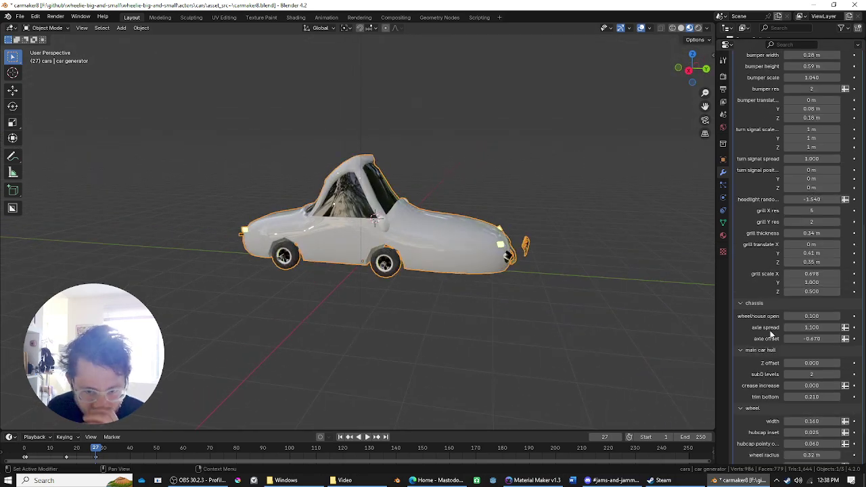
pyautogui.click(787, 374)
# Set the main car hull's bottom trim to 0.39.
pyautogui.moveTo(840, 386)
pyautogui.mouseDown()
pyautogui.moveTo(854, 386)
pyautogui.moveTo(807, 386)
pyautogui.moveTo(819, 398)
pyautogui.moveTo(843, 397)
pyautogui.moveTo(832, 396)
pyautogui.mouseUp()
pyautogui.moveTo(451, 240); pyautogui.dragTo(264, 278, button='middle')
pyautogui.scroll(5, 318, 263)
pyautogui.moveTo(362, 281); pyautogui.dragTo(369, 274, button='middle')
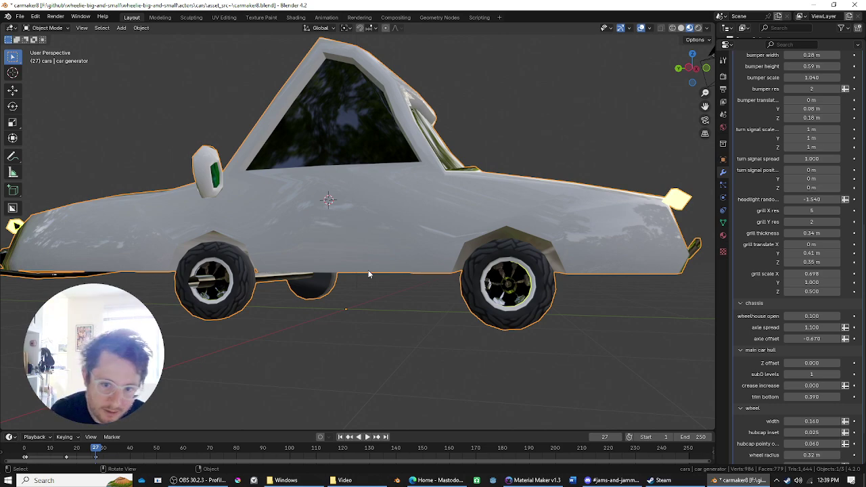
# Set the wheel width to 0.28 and the hubcap inset to 0.035.
pyautogui.scroll(-2, 812, 397)
pyautogui.moveTo(600, 398); pyautogui.dragTo(293, 366, button='middle')
pyautogui.scroll(-4, 293, 367)
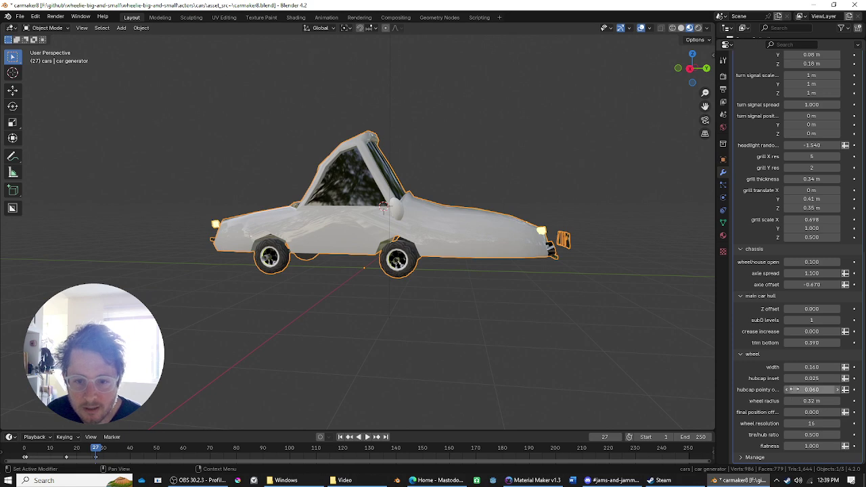
pyautogui.moveTo(812, 368); pyautogui.dragTo(796, 378)
pyautogui.scroll(5, 380, 341)
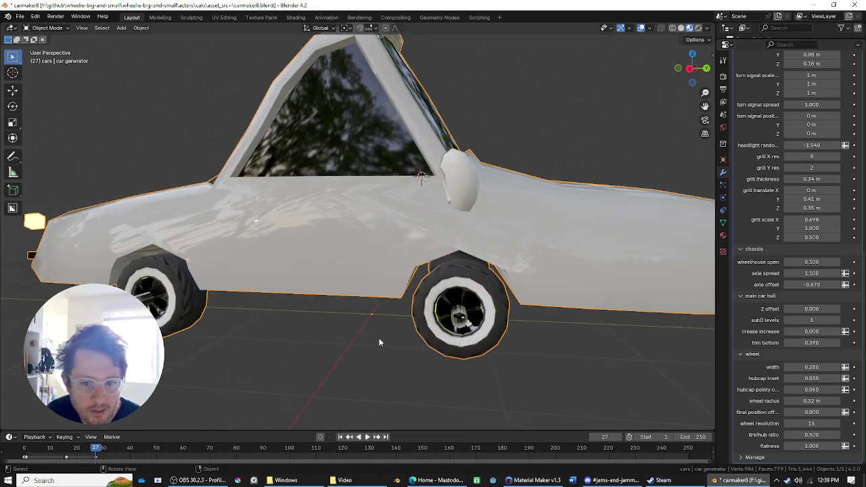
# Set the wheel radius to 0.42 m.
pyautogui.moveTo(379, 340); pyautogui.dragTo(471, 323, button='middle')
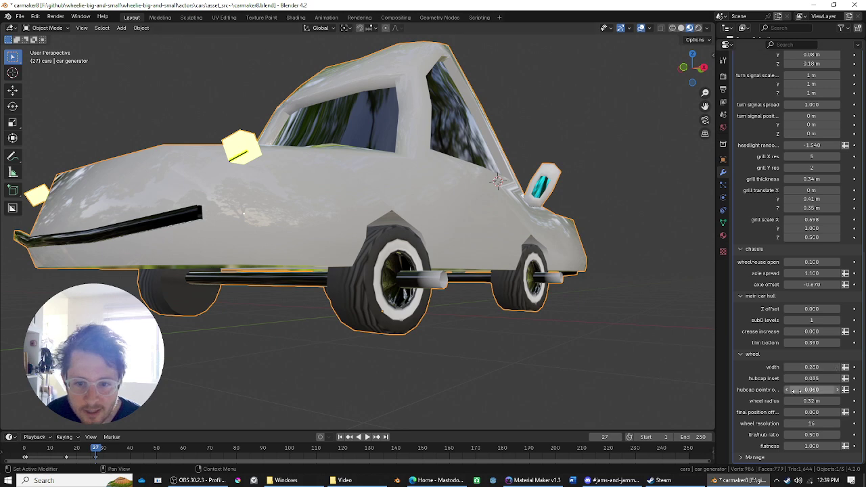
pyautogui.moveTo(812, 401)
pyautogui.mouseDown()
pyautogui.moveTo(856, 401)
pyautogui.moveTo(813, 401)
pyautogui.mouseUp()
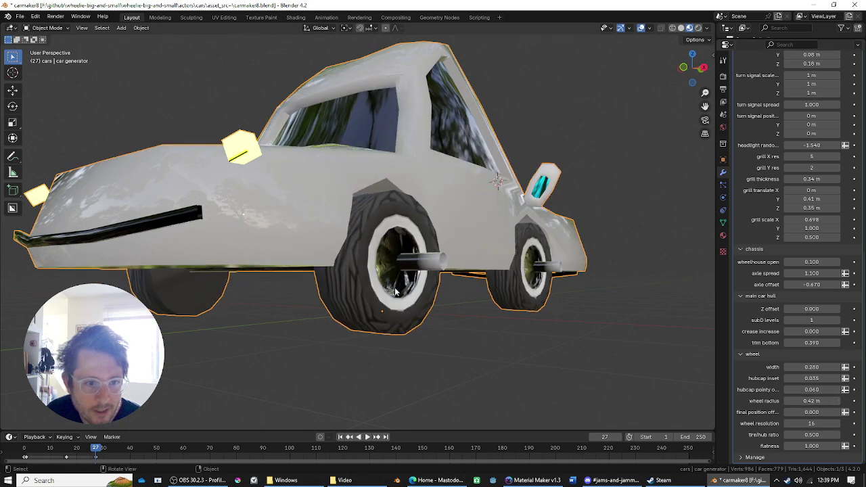
pyautogui.scroll(-4, 525, 352)
pyautogui.moveTo(525, 352)
pyautogui.mouseDown(button='middle')
pyautogui.moveTo(352, 318)
pyautogui.moveTo(521, 364)
pyautogui.mouseUp(button='middle')
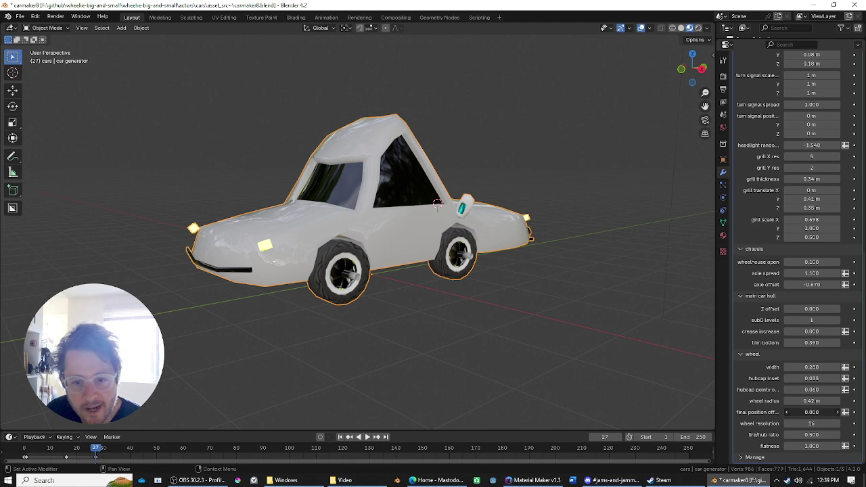
# Set the wheels' final position offset to 0.55 and the tire/hub ratio to 0.47.
pyautogui.moveTo(812, 412)
pyautogui.mouseDown()
pyautogui.moveTo(802, 412)
pyautogui.moveTo(823, 412)
pyautogui.moveTo(814, 412)
pyautogui.mouseUp()
pyautogui.moveTo(306, 283); pyautogui.dragTo(266, 321, button='middle')
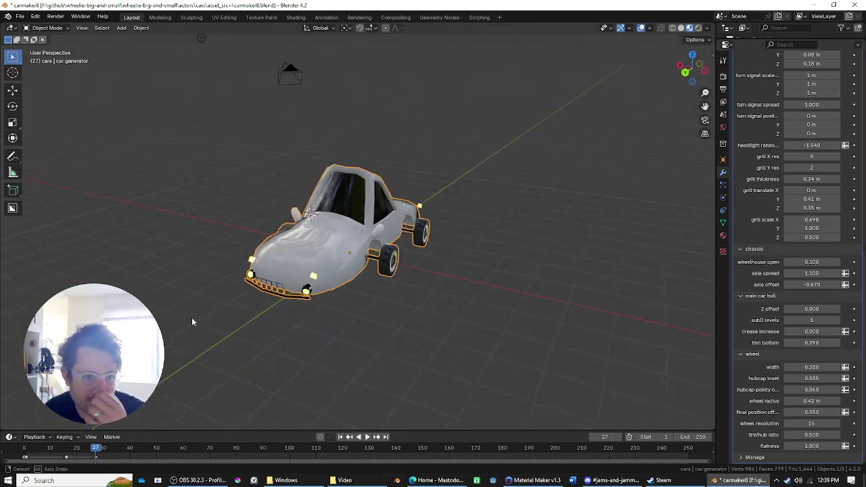
pyautogui.moveTo(207, 323); pyautogui.dragTo(325, 342, button='middle')
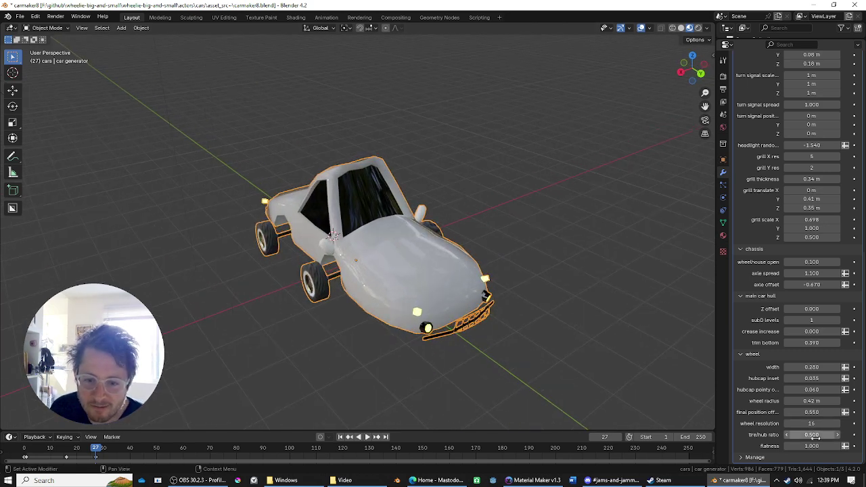
pyautogui.moveTo(813, 435)
pyautogui.mouseDown()
pyautogui.moveTo(832, 434)
pyautogui.moveTo(815, 434)
pyautogui.mouseUp()
pyautogui.moveTo(304, 274); pyautogui.dragTo(381, 253, button='middle')
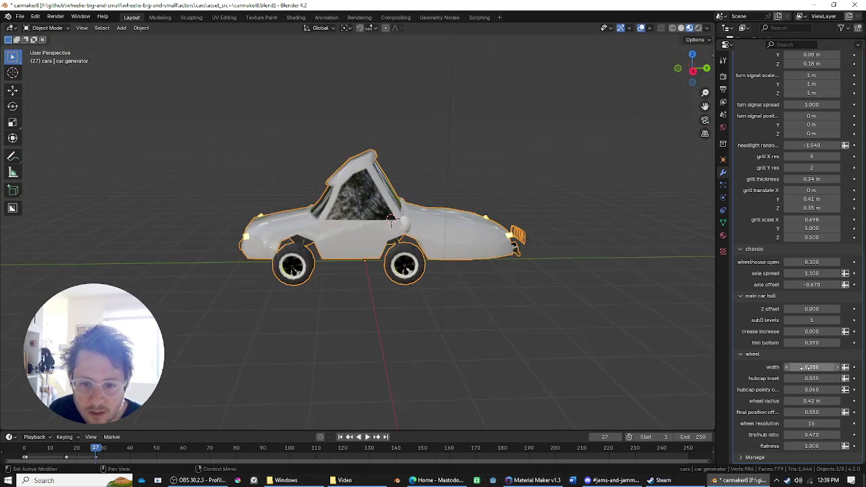
# Widen the wheels to 0.55 and set the hubcap inset to 0.345.
pyautogui.moveTo(812, 367)
pyautogui.mouseDown()
pyautogui.moveTo(827, 367)
pyautogui.moveTo(815, 366)
pyautogui.mouseUp()
pyautogui.moveTo(413, 281); pyautogui.dragTo(387, 308, button='middle')
pyautogui.scroll(3, 344, 287)
pyautogui.scroll(2, 438, 266)
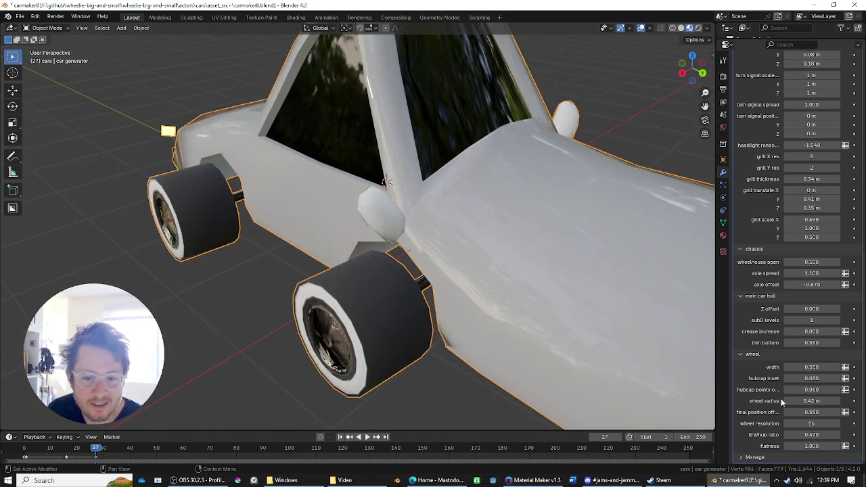
pyautogui.moveTo(812, 378)
pyautogui.mouseDown()
pyautogui.moveTo(802, 379)
pyautogui.moveTo(816, 378)
pyautogui.mouseUp()
pyautogui.moveTo(365, 347); pyautogui.dragTo(293, 321, button='middle')
pyautogui.scroll(-4, 437, 357)
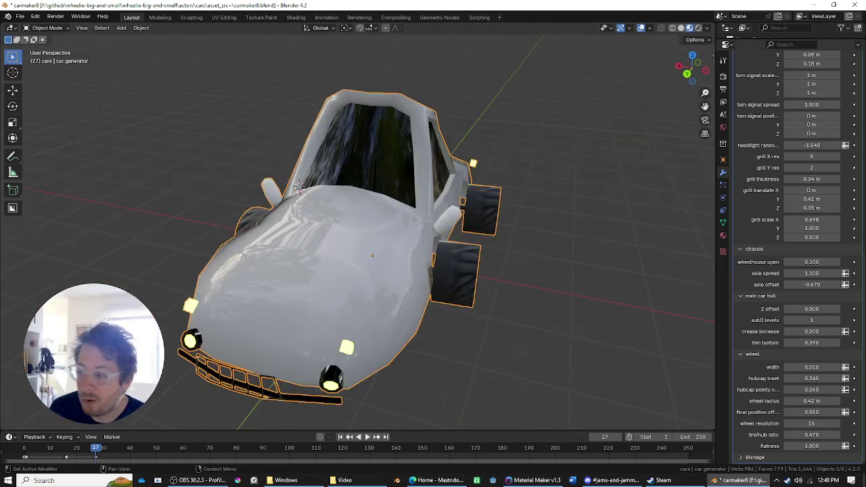